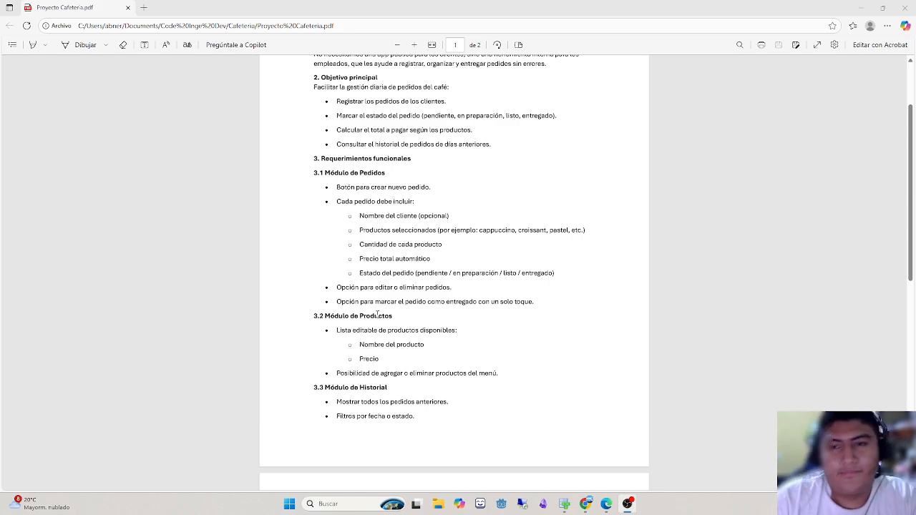
- Read the 3.1 Módulo de Pedidos requirements in the cafeteria project PDF, including order fields, editing, deletion and marking as delivered
scroll(342, 316, up, 1)
scroll(374, 311, down, 1)
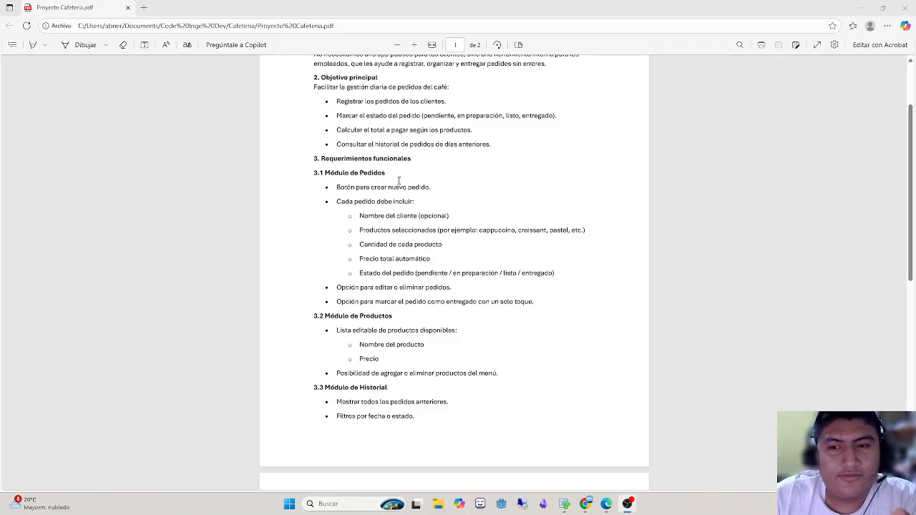
scroll(393, 211, down, 1)
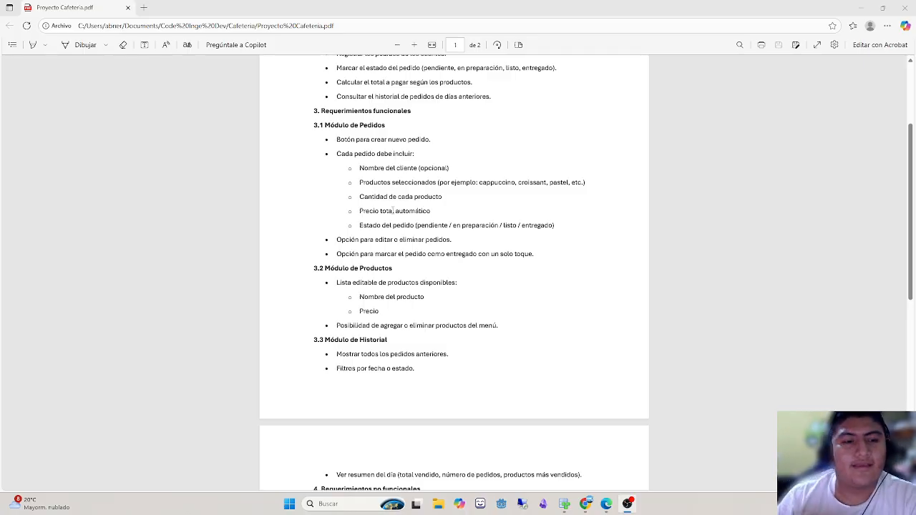
drag(565, 7, 687, 2)
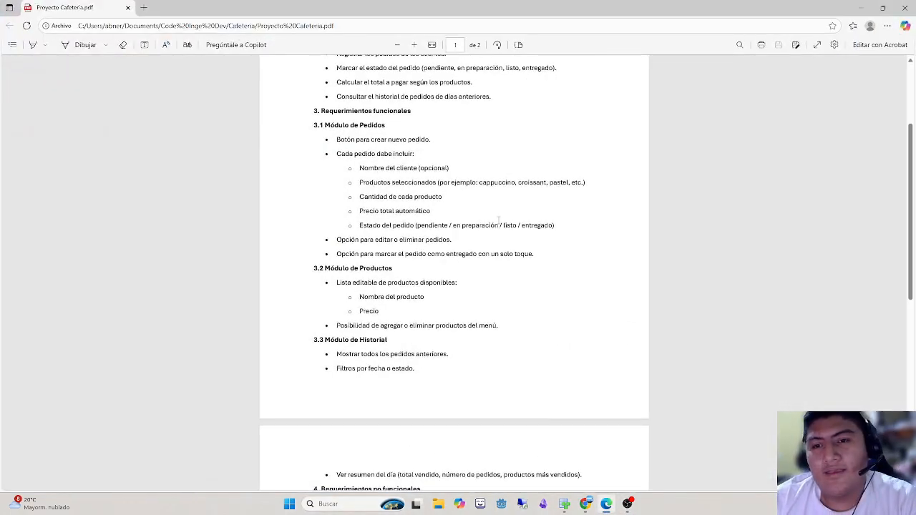
drag(426, 140, 381, 140)
click(419, 139)
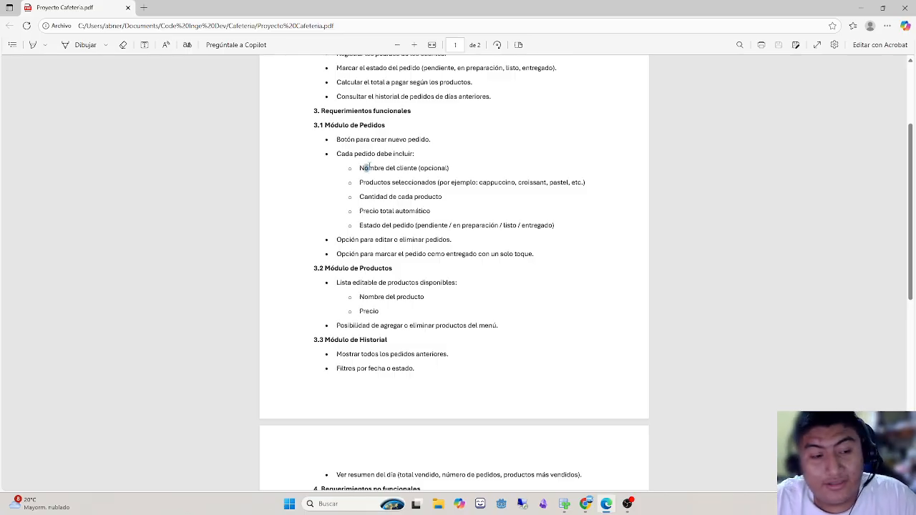
drag(364, 167, 369, 169)
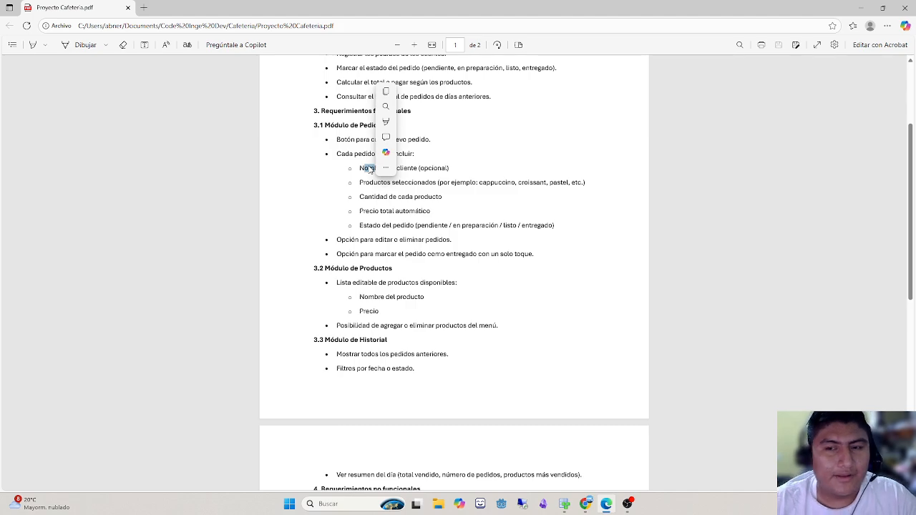
click(369, 166)
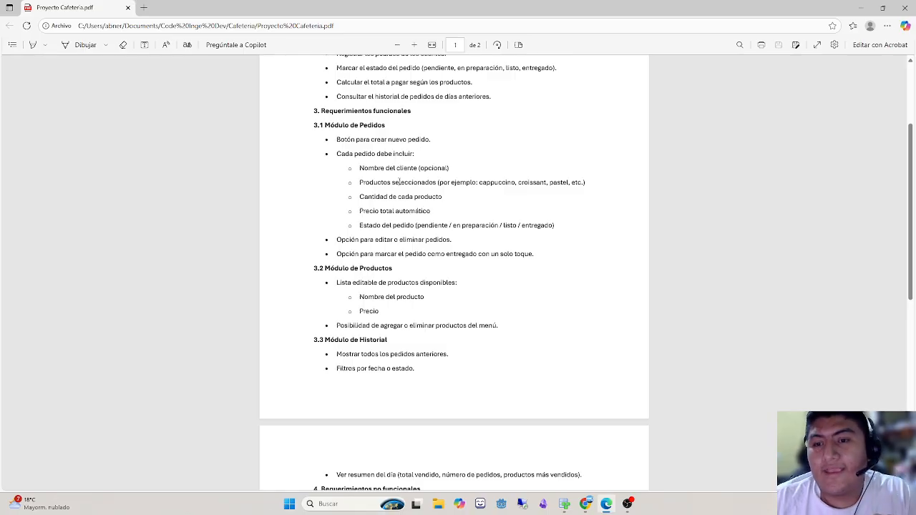
drag(388, 182, 451, 182)
click(447, 182)
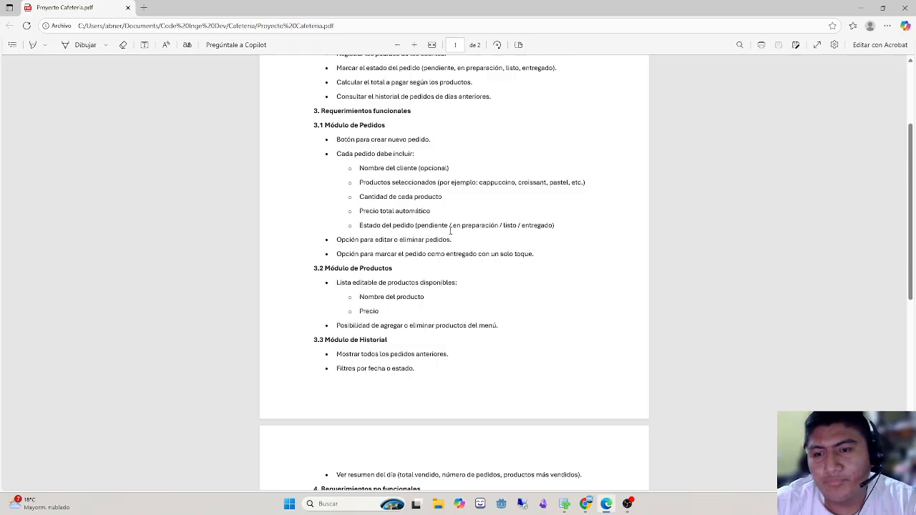
triple_click(366, 241)
click(366, 241)
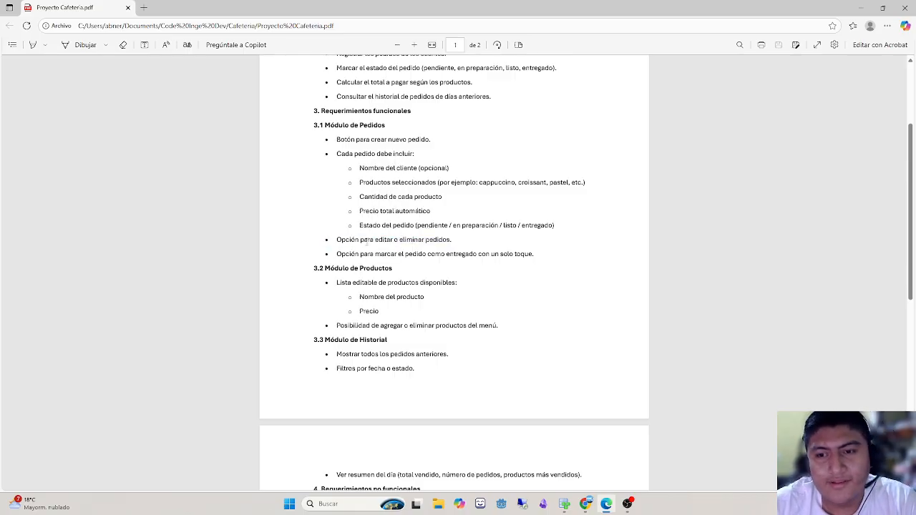
drag(375, 254, 478, 254)
double_click(462, 254)
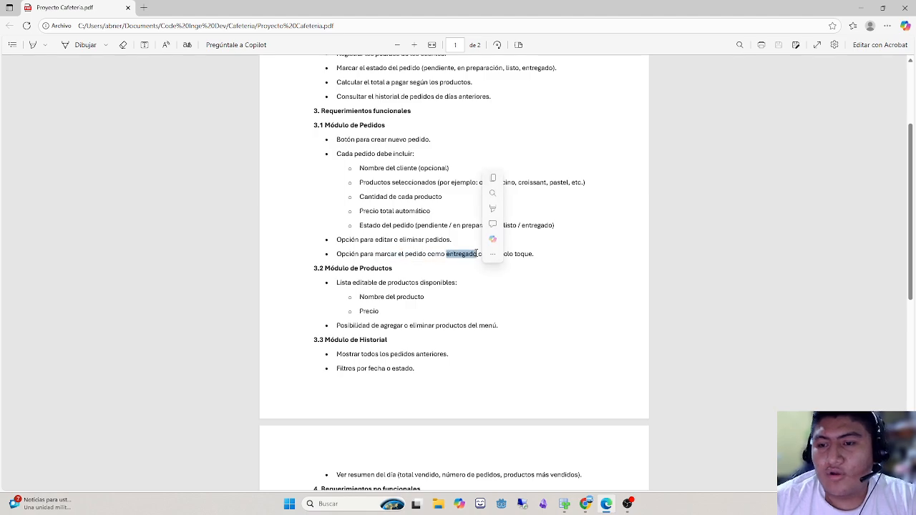
click(465, 252)
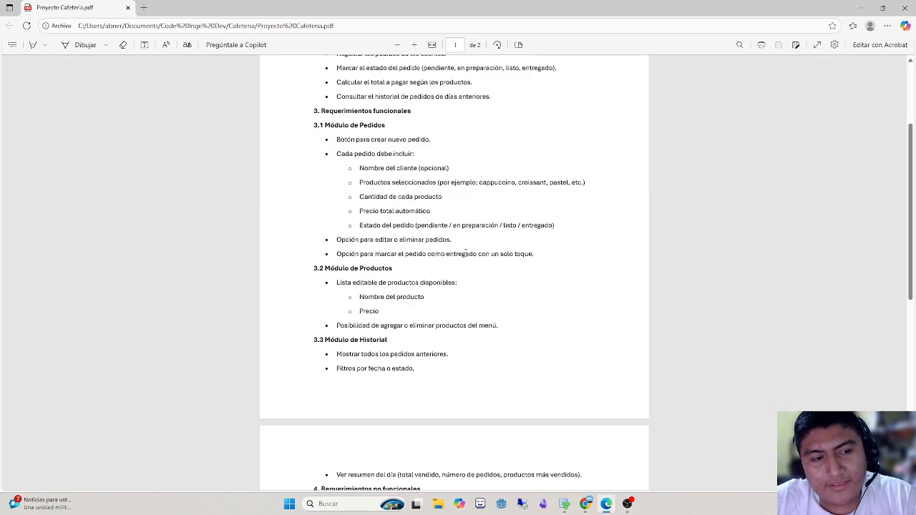
- Read the 3.2 Módulo de Productos and 3.3 Módulo de Historial requirements, including the daily summary on page 2
drag(335, 283, 449, 283)
click(404, 289)
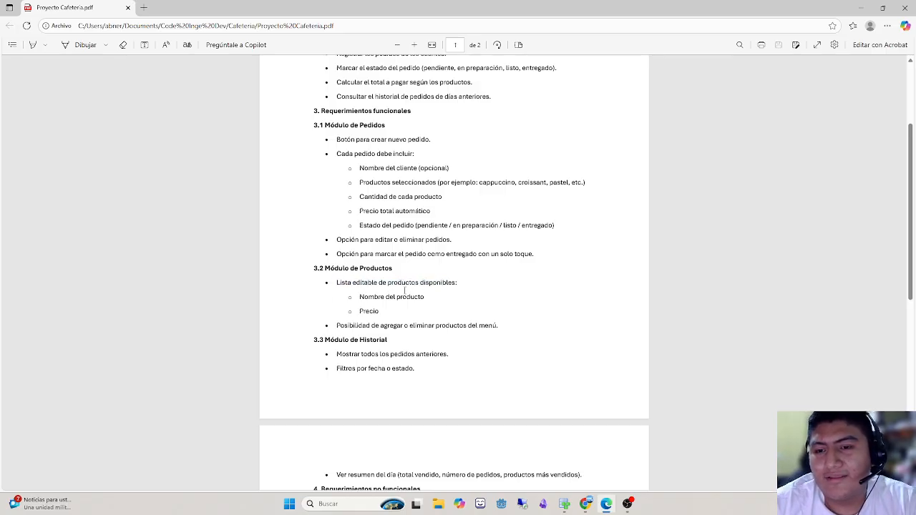
drag(358, 297, 425, 297)
click(364, 315)
scroll(364, 314, down, 2)
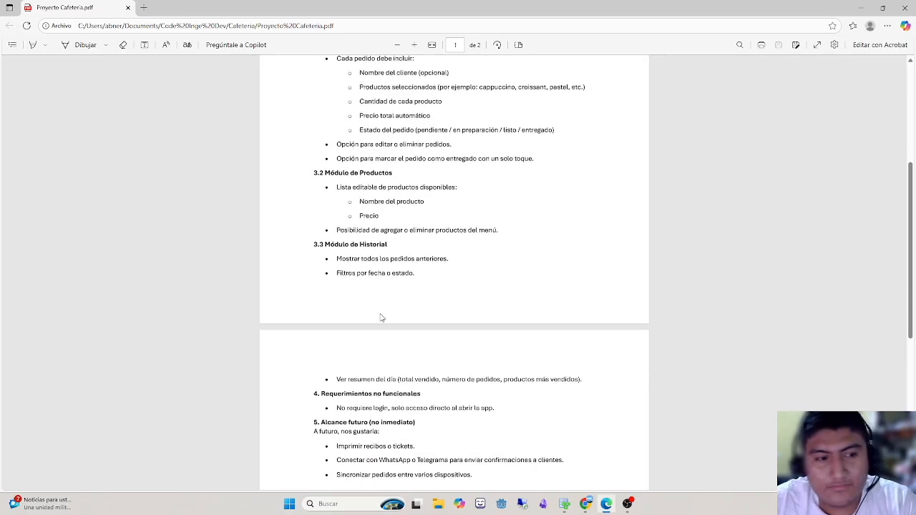
scroll(382, 323, down, 1)
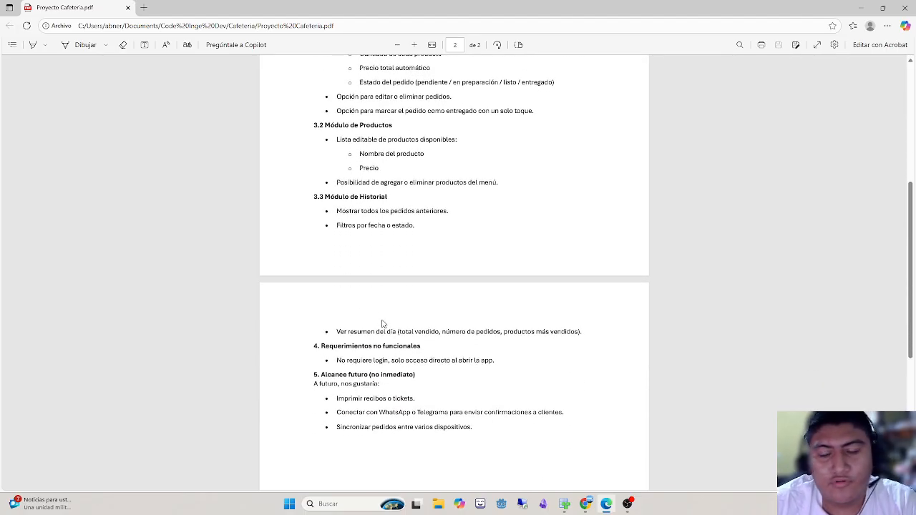
scroll(382, 323, down, 1)
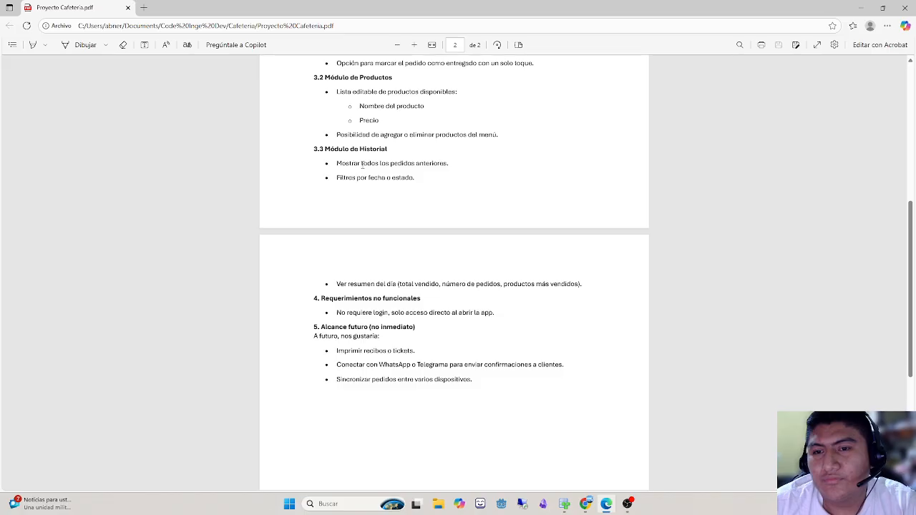
double_click(399, 164)
click(342, 292)
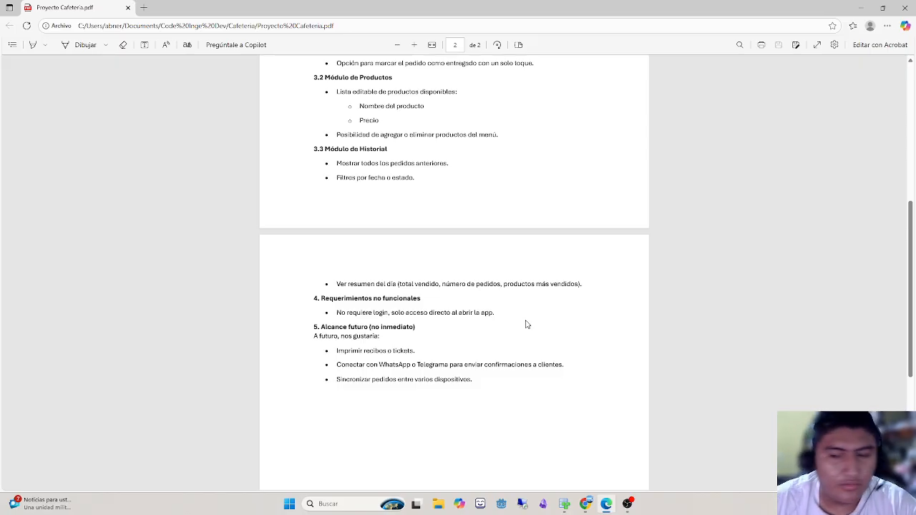
- Read the section 5 future scope items on receipts, WhatsApp or Telegram confirmations and order syncing between devices
drag(315, 328, 398, 329)
click(399, 329)
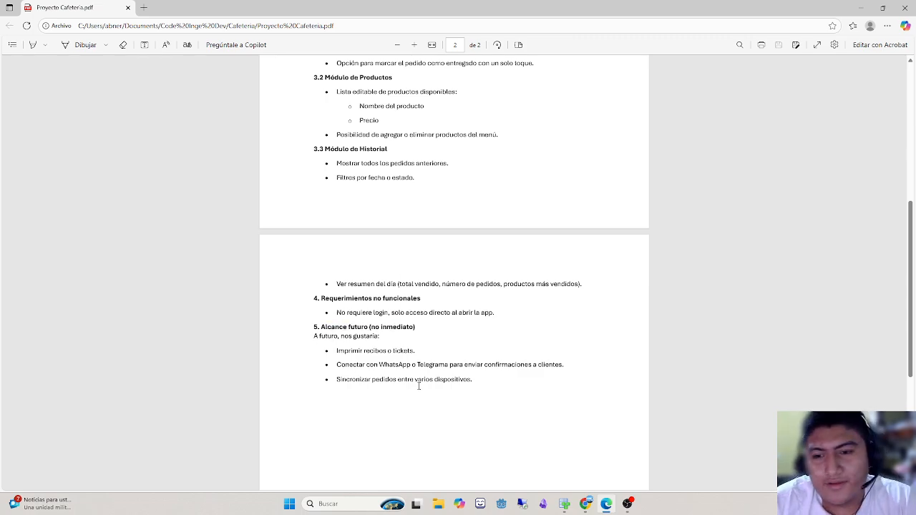
double_click(385, 368)
click(385, 368)
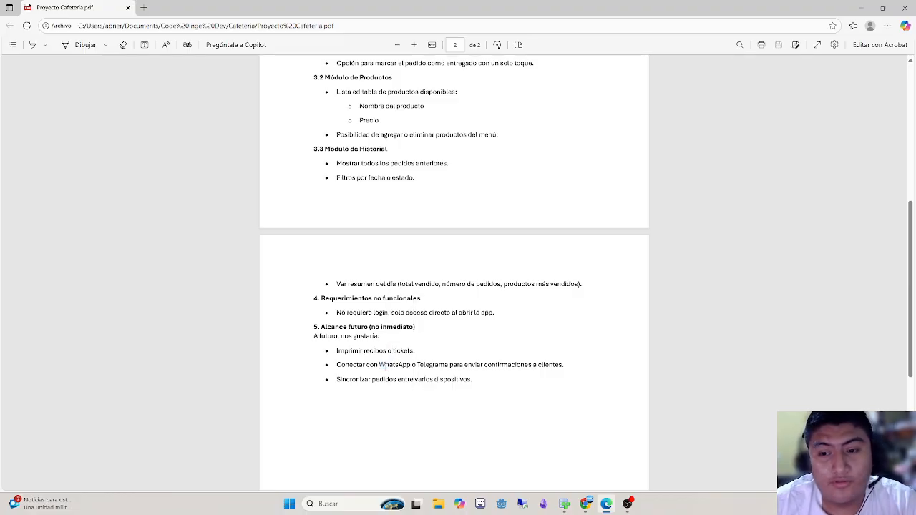
drag(350, 384, 410, 387)
click(411, 386)
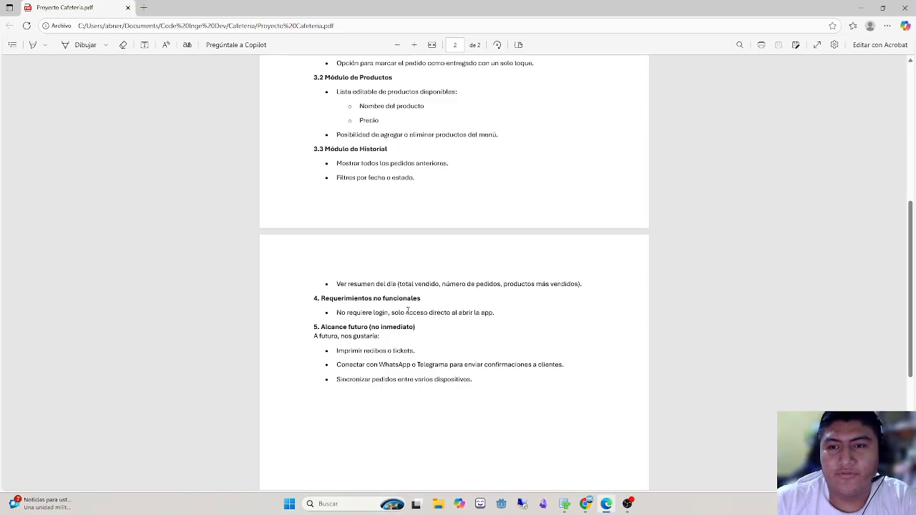
scroll(337, 301, up, 4)
scroll(313, 231, down, 2)
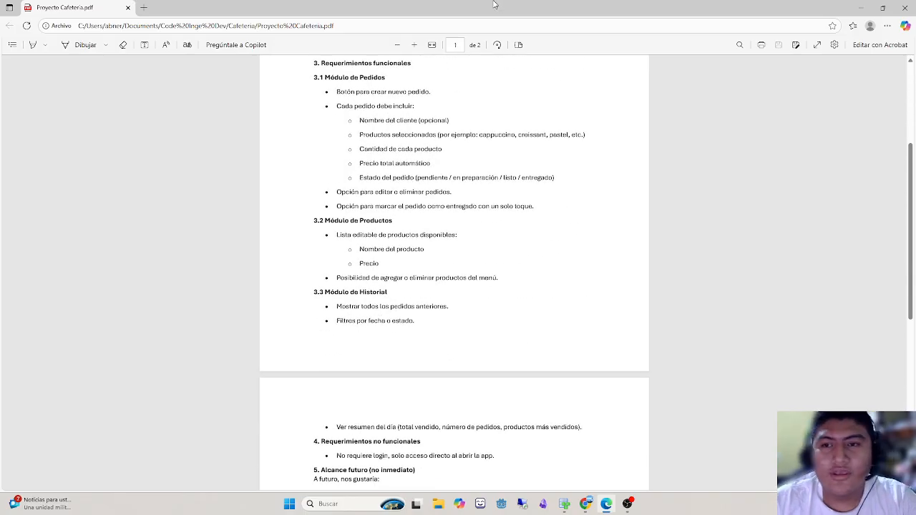
- Switch to Oracle SQL Developer Data Modeler and create a new entity in the upper middle of the logical diagram
drag(494, 3, 0, 214)
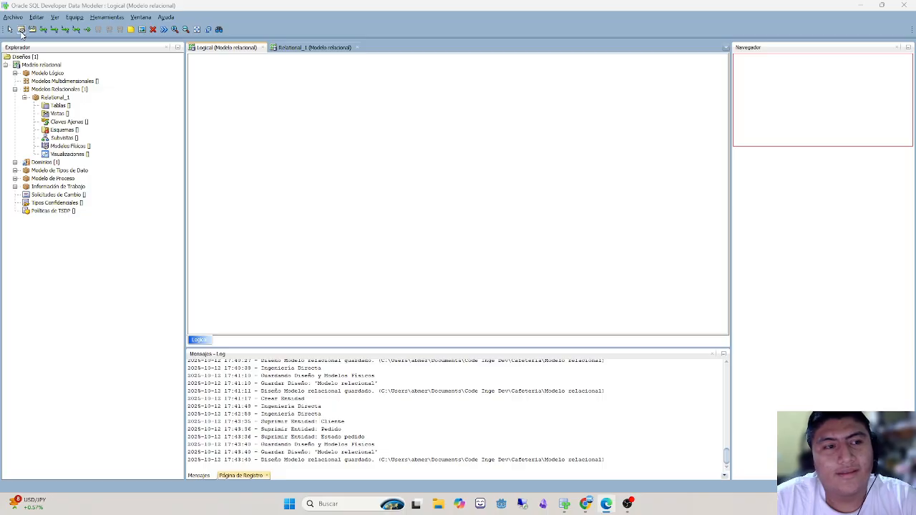
click(147, 62)
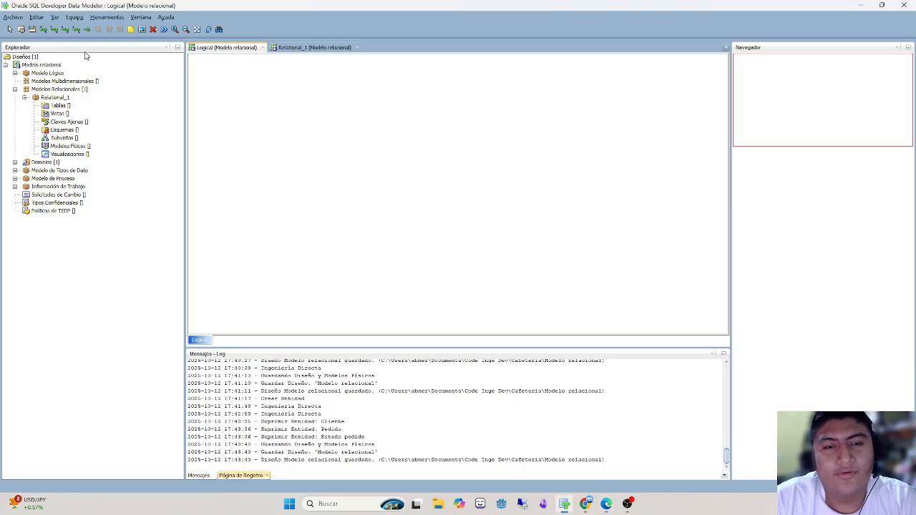
click(22, 30)
click(322, 125)
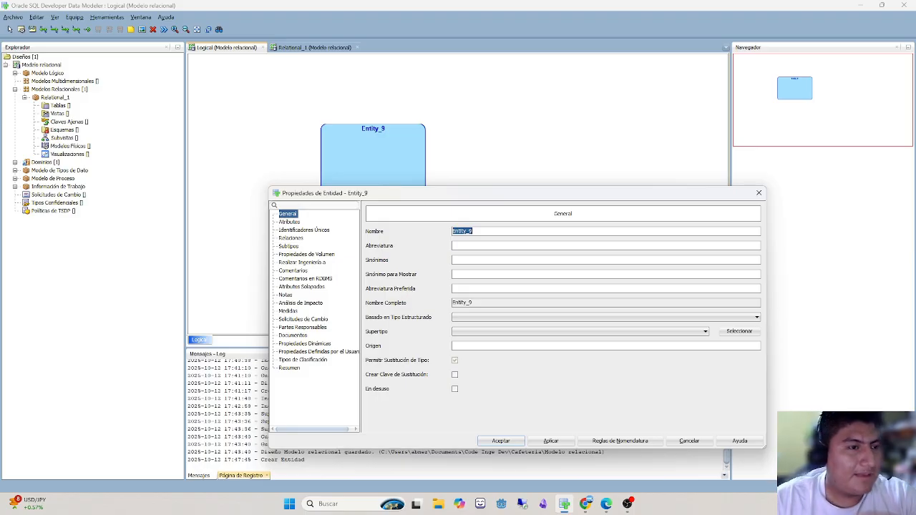
- Check the order creation requirement in the project PDF and return to the new entity's properties in Data Modeler
drag(0, 86, 505, 63)
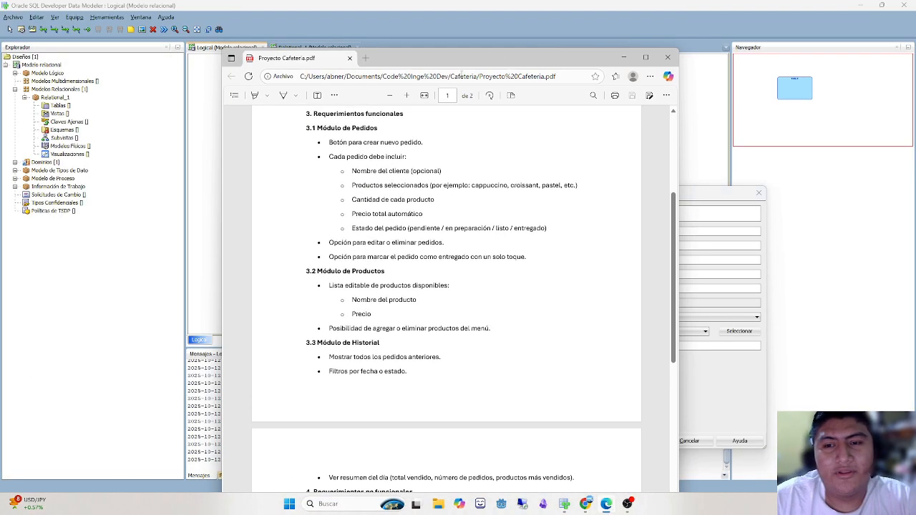
scroll(422, 172, up, 3)
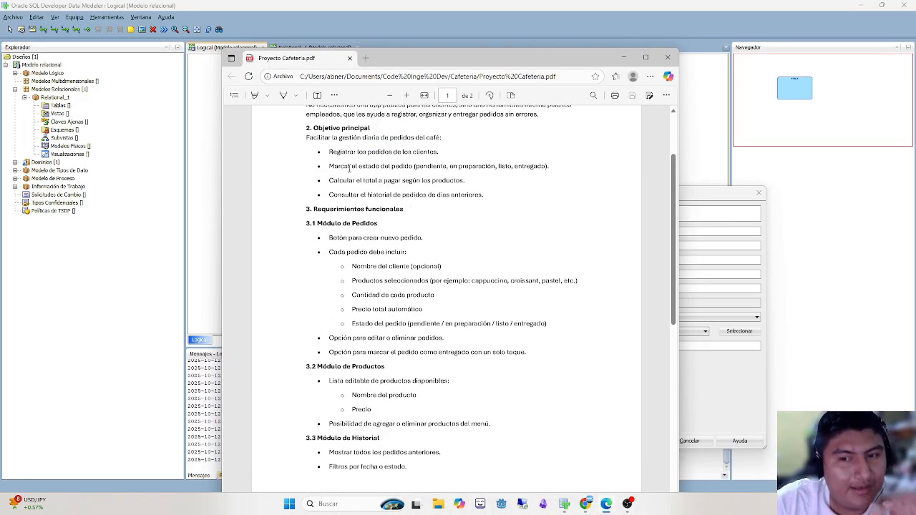
drag(327, 238, 422, 240)
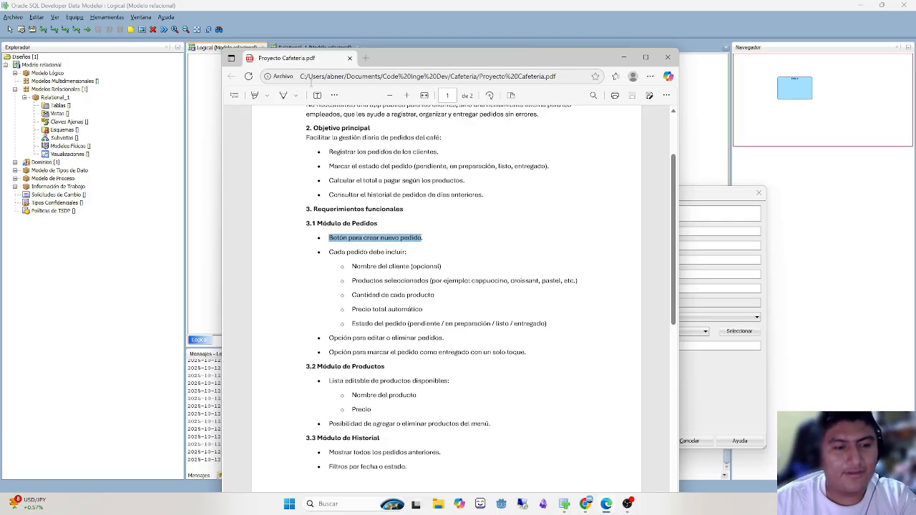
key(alt+Tab)
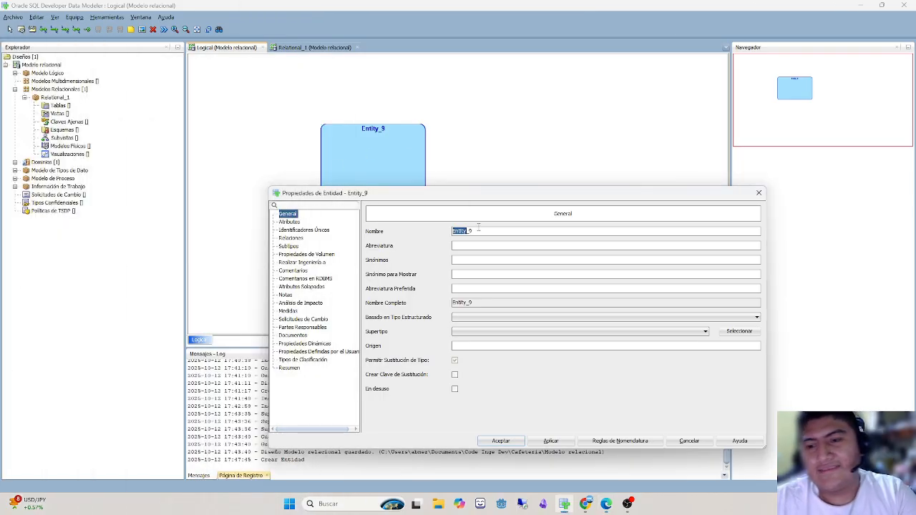
- Name the new entity "Estado Pedido"
text(Estado)
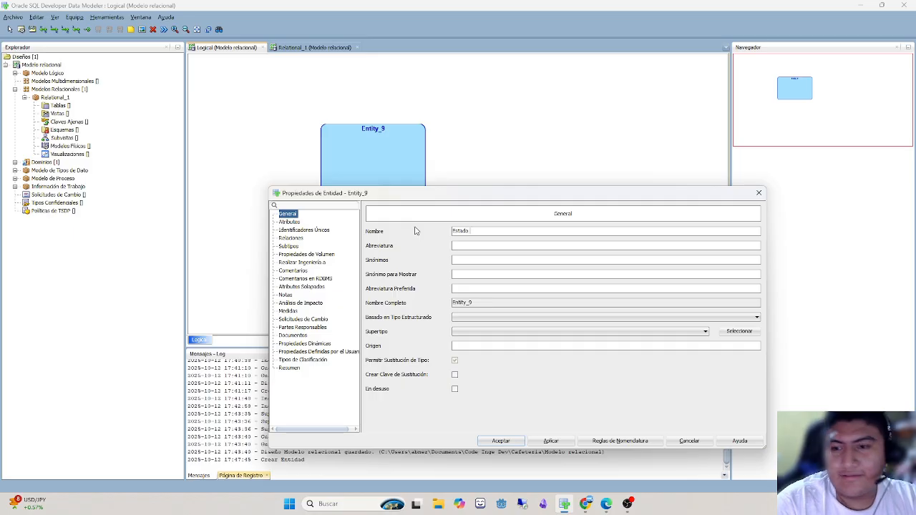
text( Pedido)
key(BackSpace)
key(BackSpace)
key(BackSpace)
key(BackSpace)
key(BackSpace)
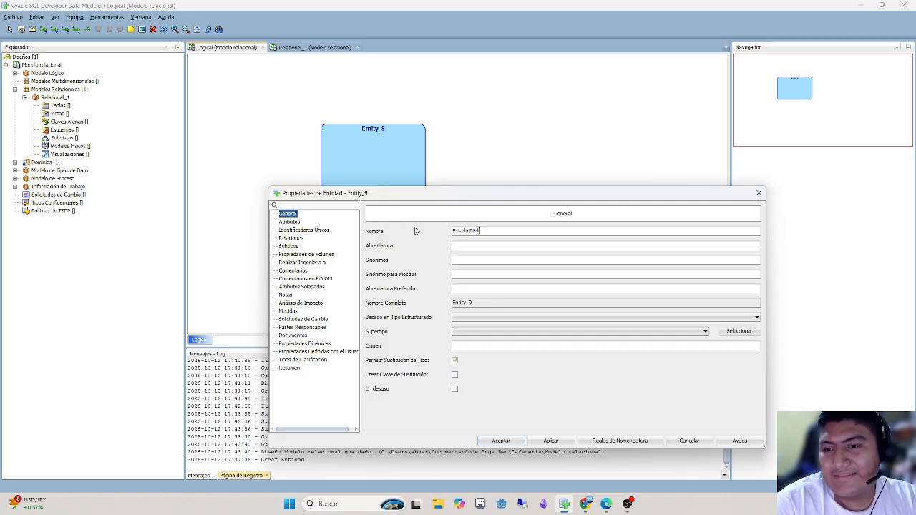
text(edido)
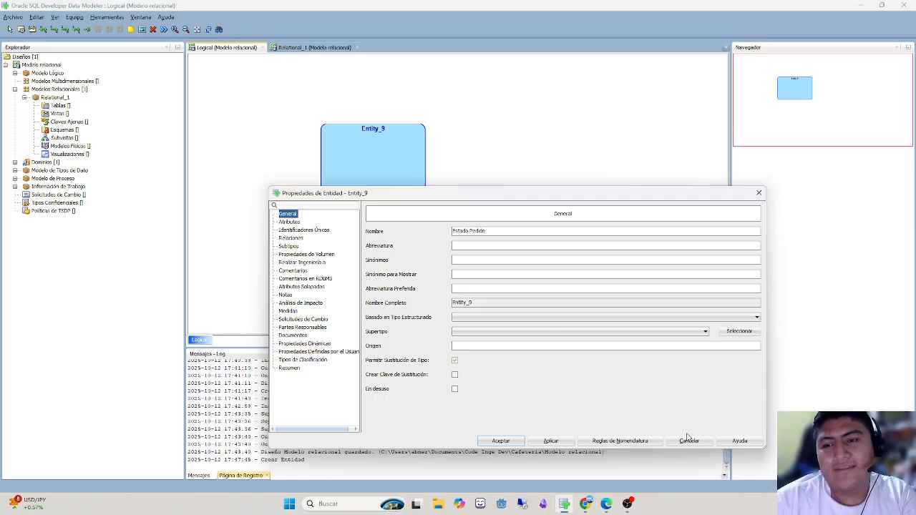
drag(491, 232, 414, 235)
click(528, 234)
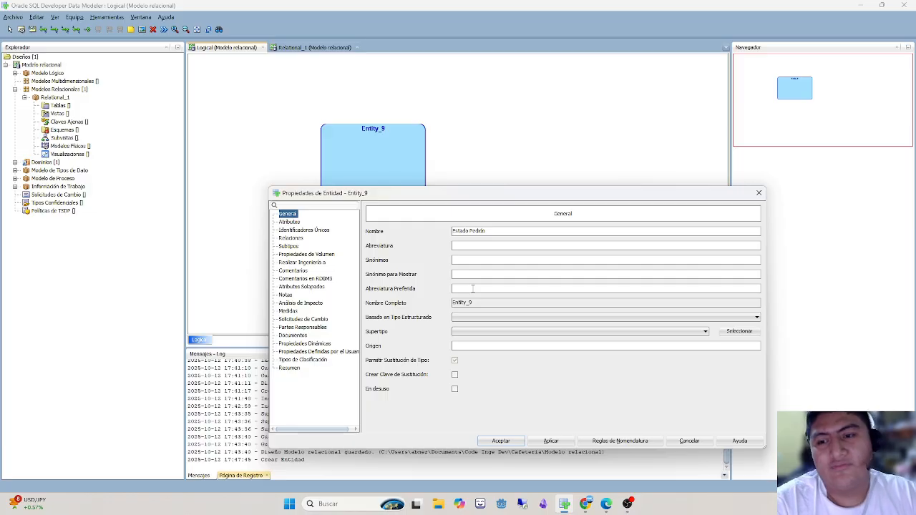
- Set the Estado Pedido entity's preferred abbreviation to "estadoPedido"
click(472, 288)
text(esta)
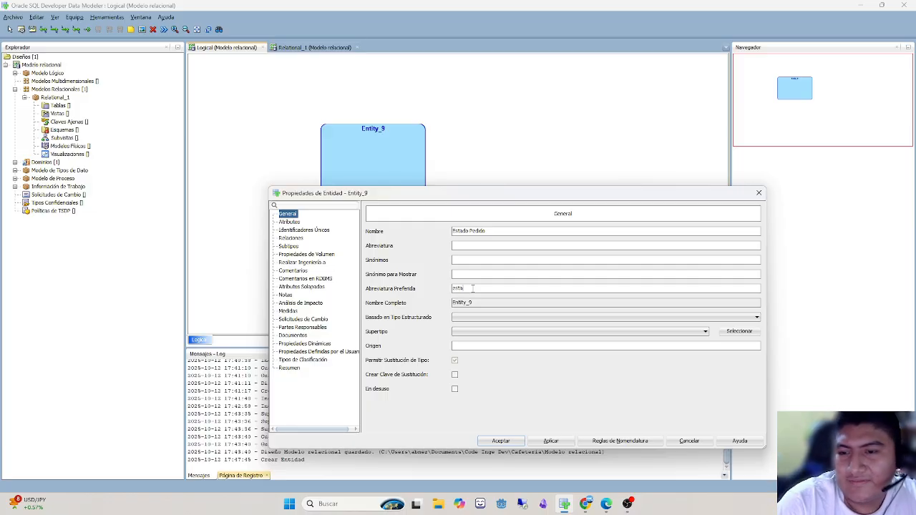
text(doPedido)
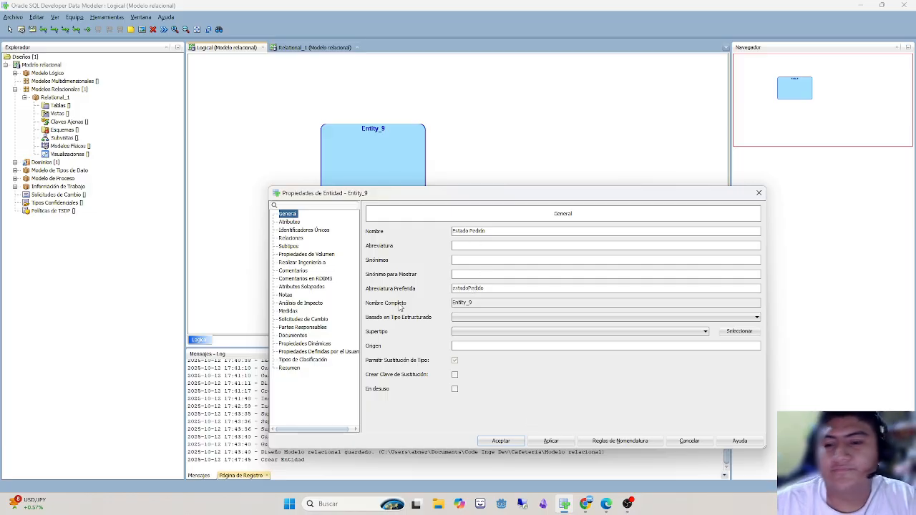
- View the entity's attributes list and return to its general properties
click(291, 222)
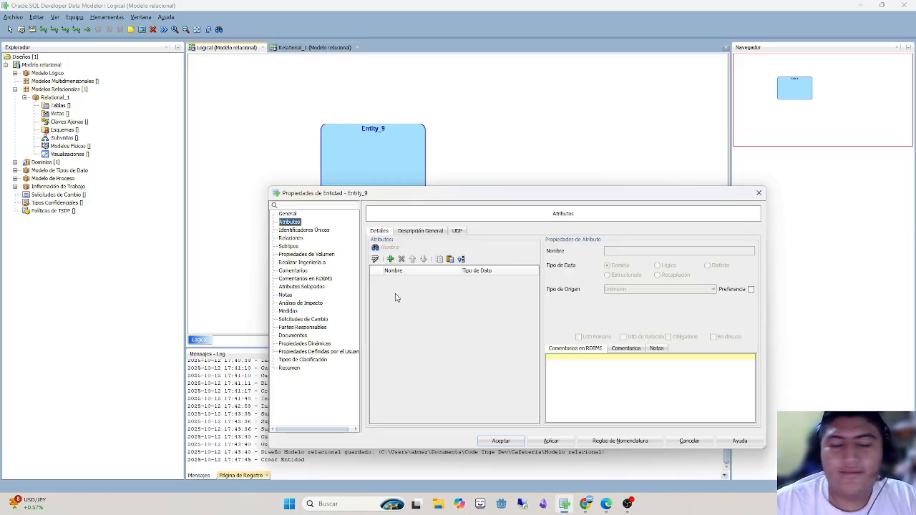
key(alt+Tab)
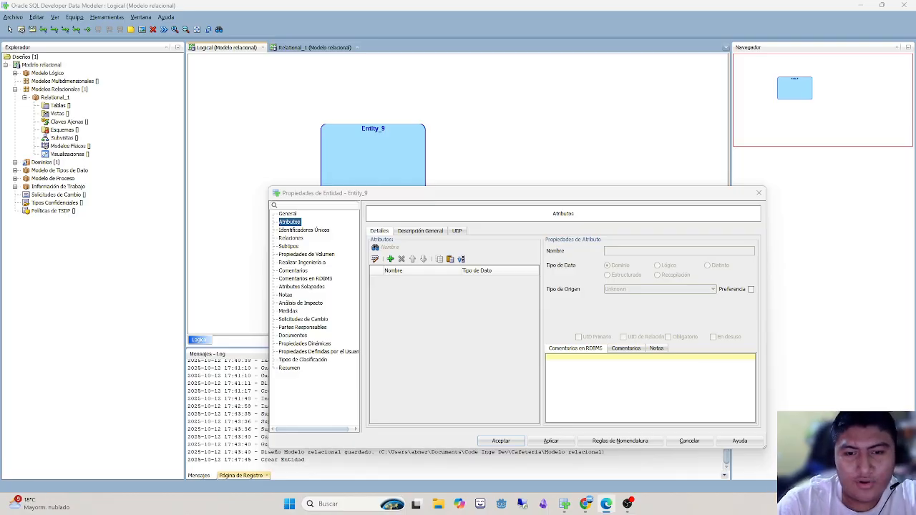
click(287, 214)
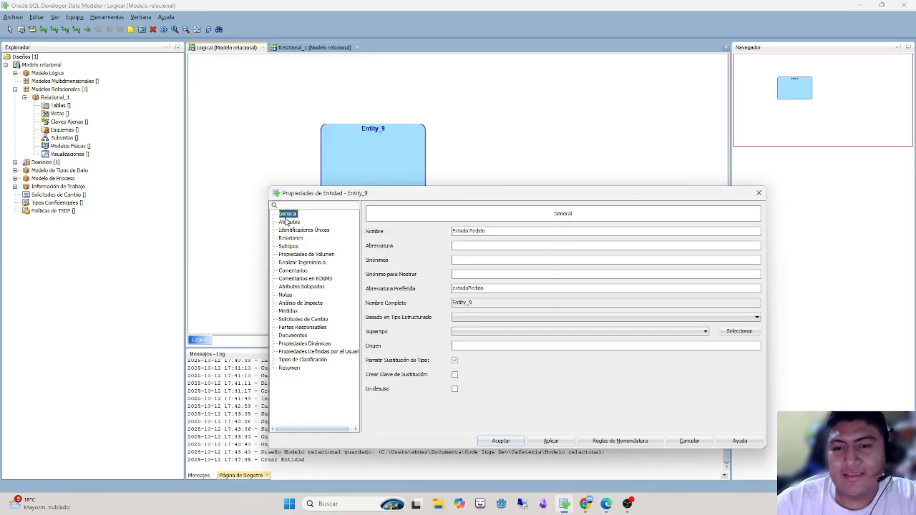
click(288, 221)
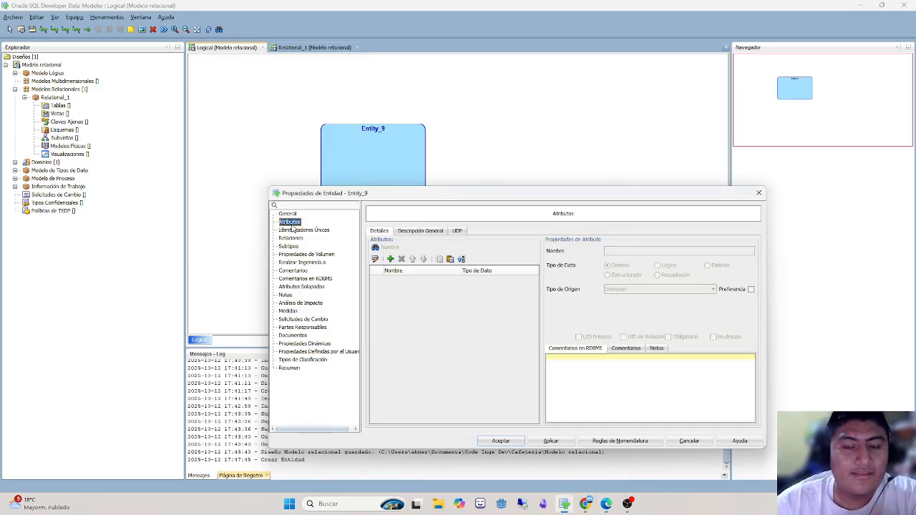
click(286, 214)
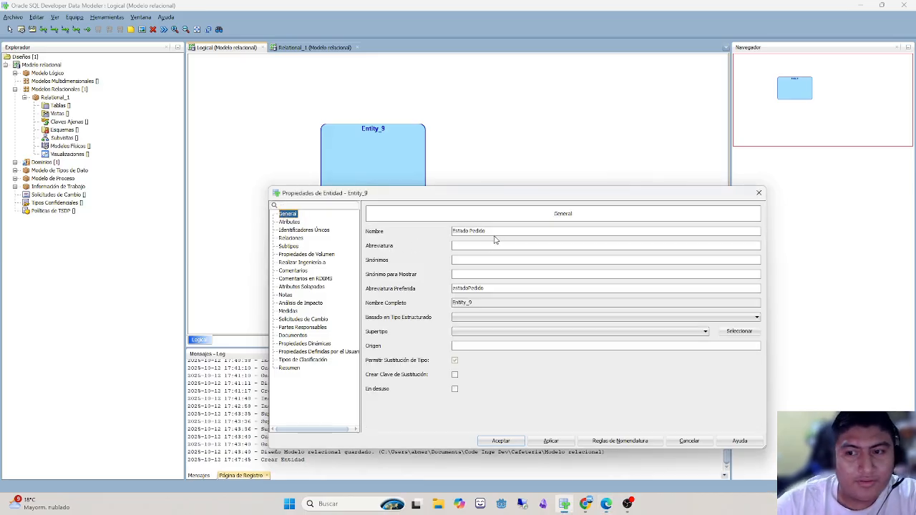
drag(487, 231, 370, 233)
click(283, 223)
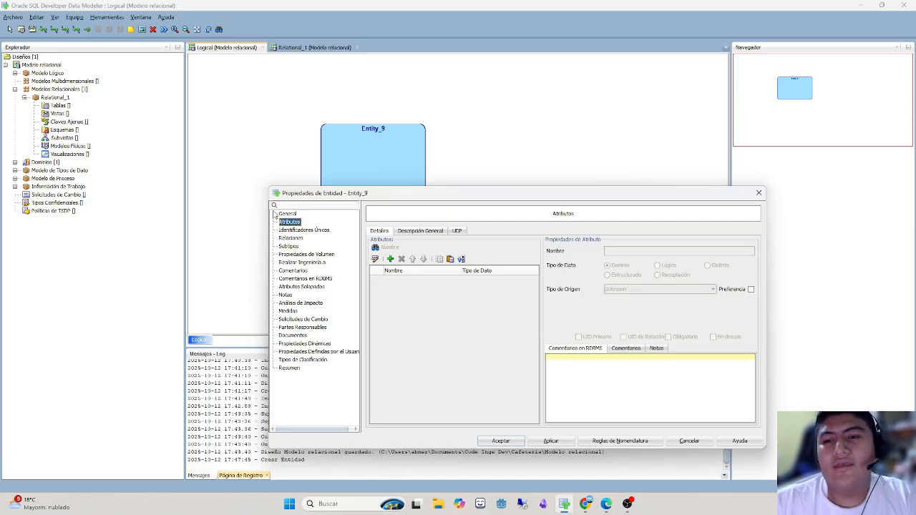
drag(324, 195, 417, 183)
click(384, 203)
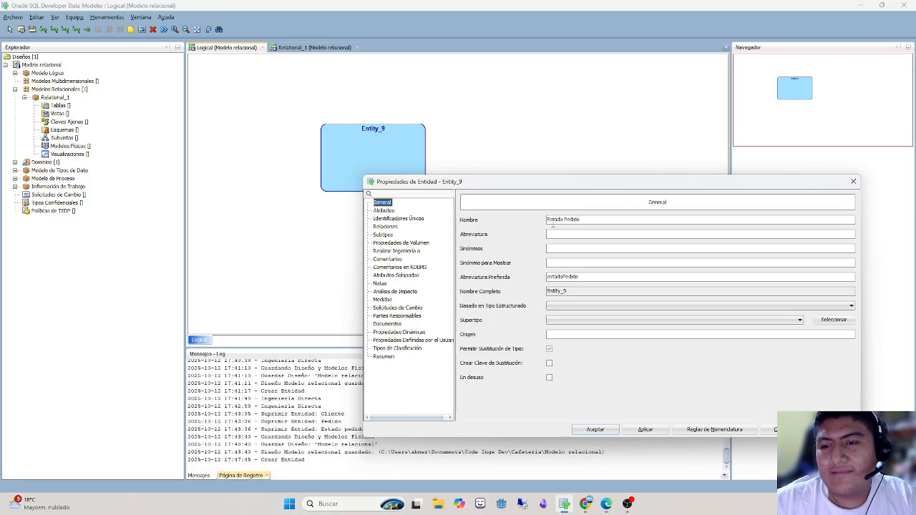
- Add an attribute named idEstado to the Estado Pedido entity with logical type NUMERIC and mark it as the primary UID
click(387, 211)
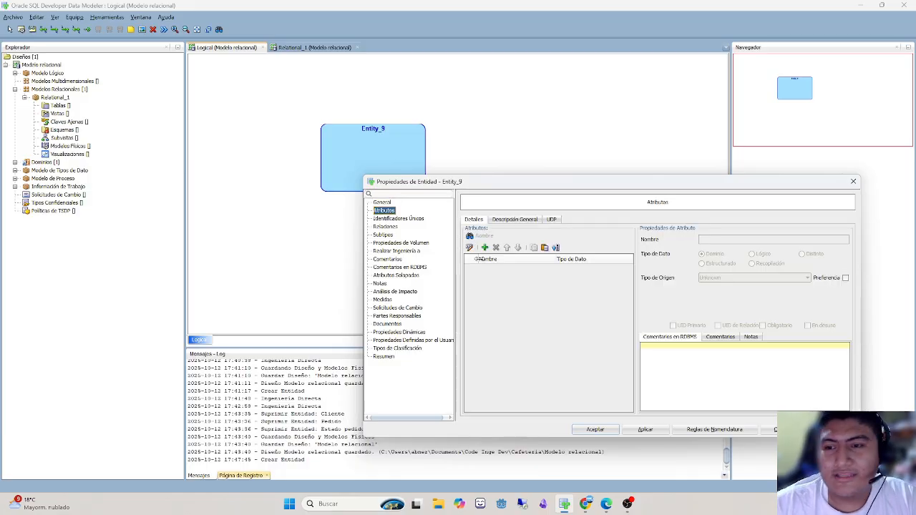
click(484, 247)
text(idEstado)
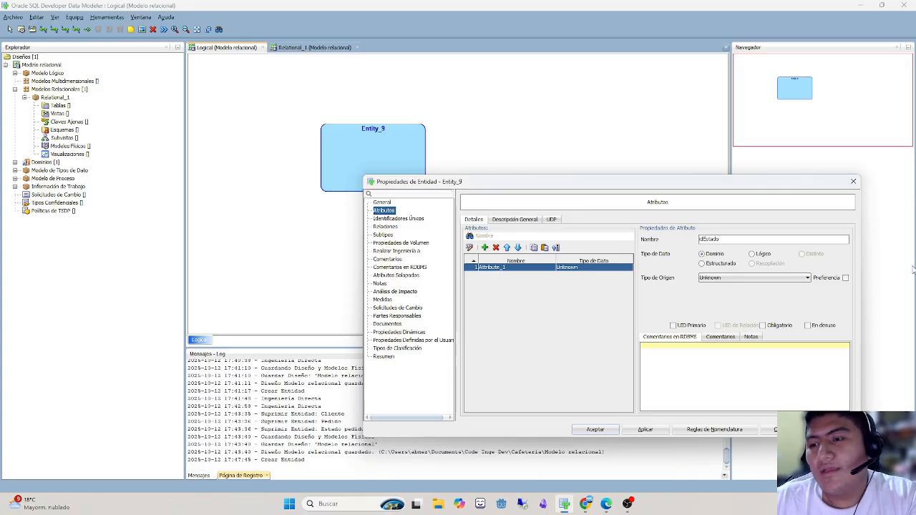
click(752, 253)
click(744, 277)
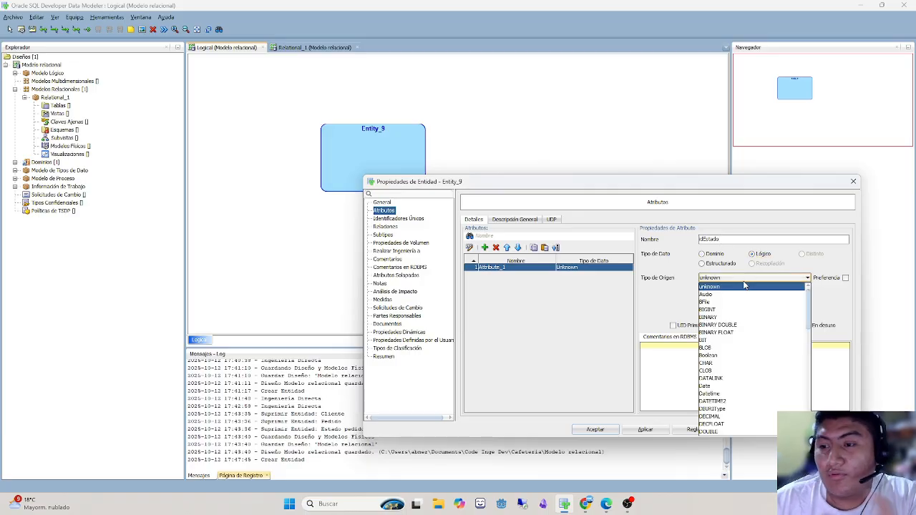
text(nu)
key(Return)
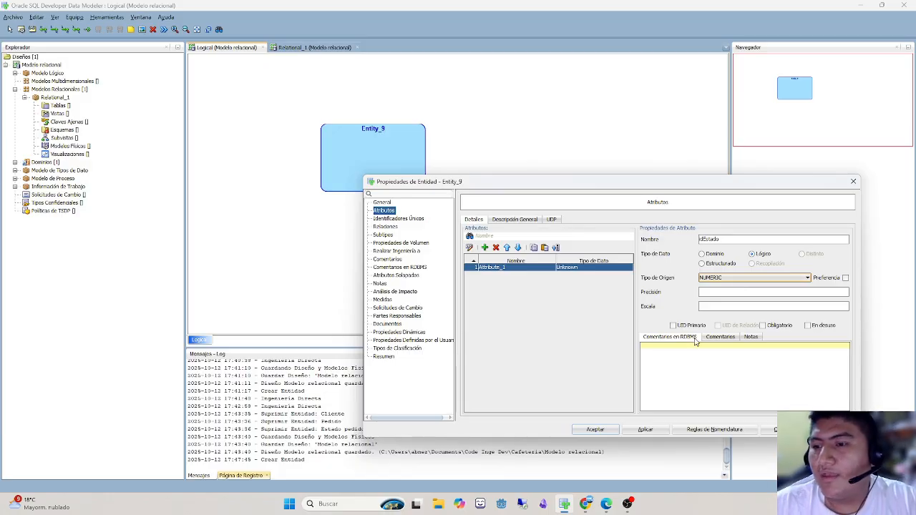
click(704, 293)
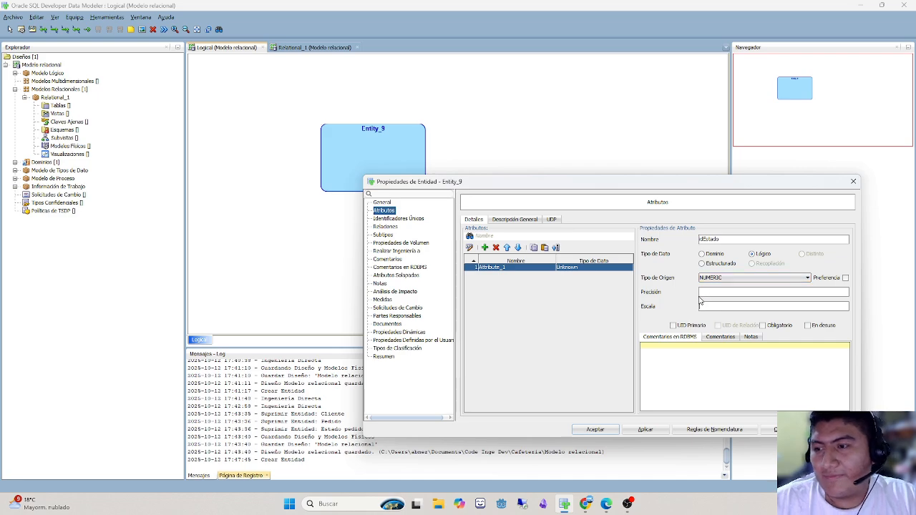
click(674, 326)
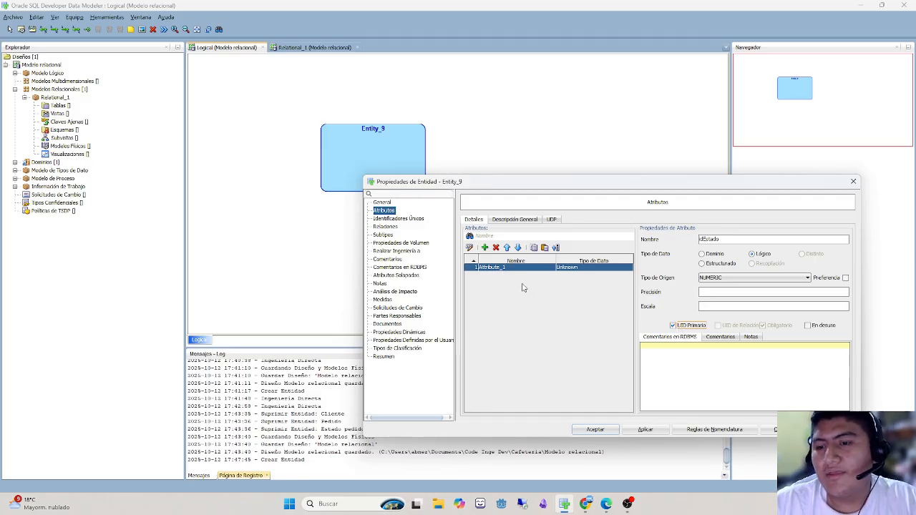
- Add a second attribute named descripcion to Estado Pedido with logical type VARCHAR
click(485, 247)
text(desc)
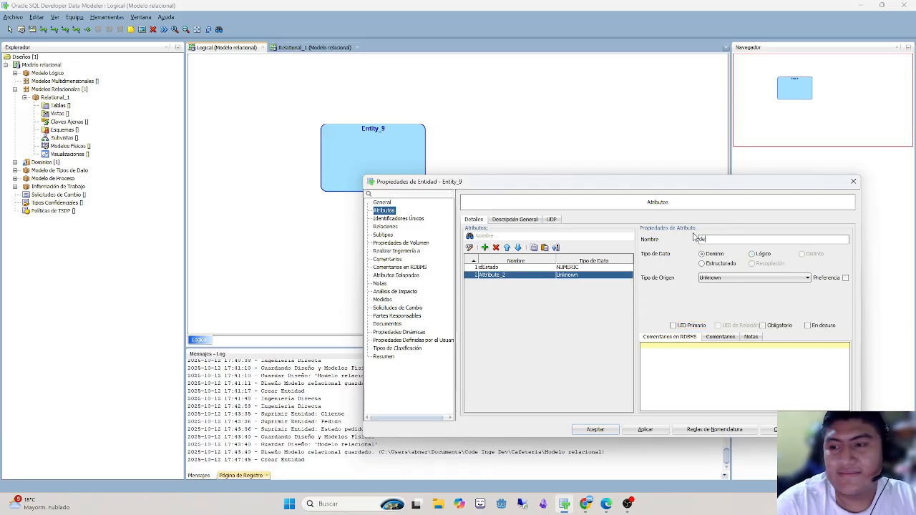
text(ripcion)
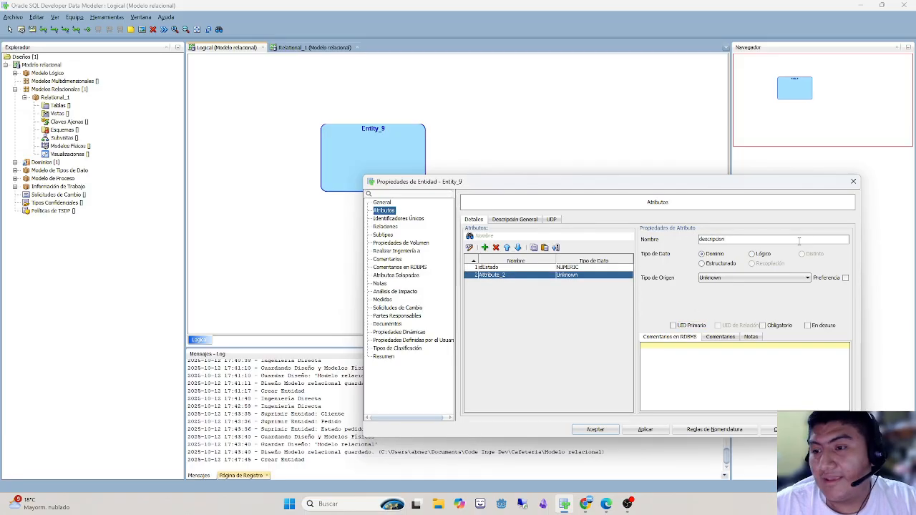
click(751, 253)
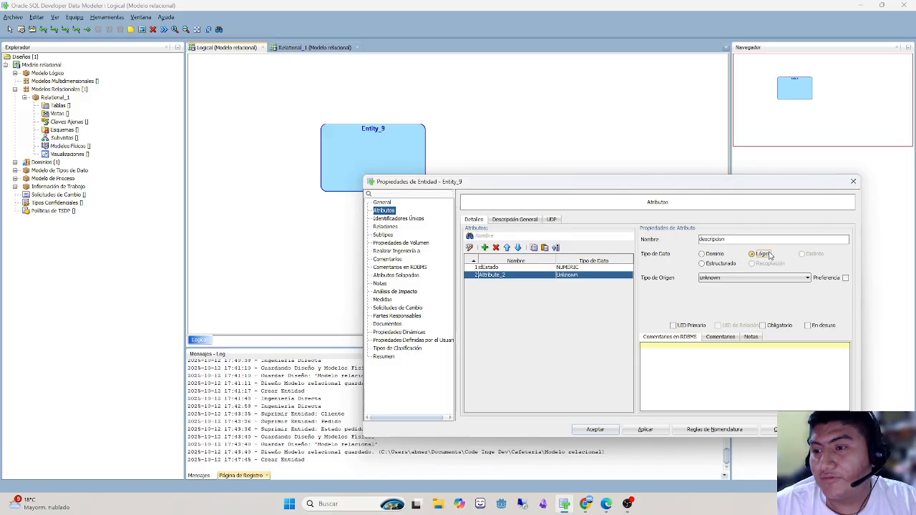
click(751, 278)
scroll(736, 401, down, 5)
click(735, 432)
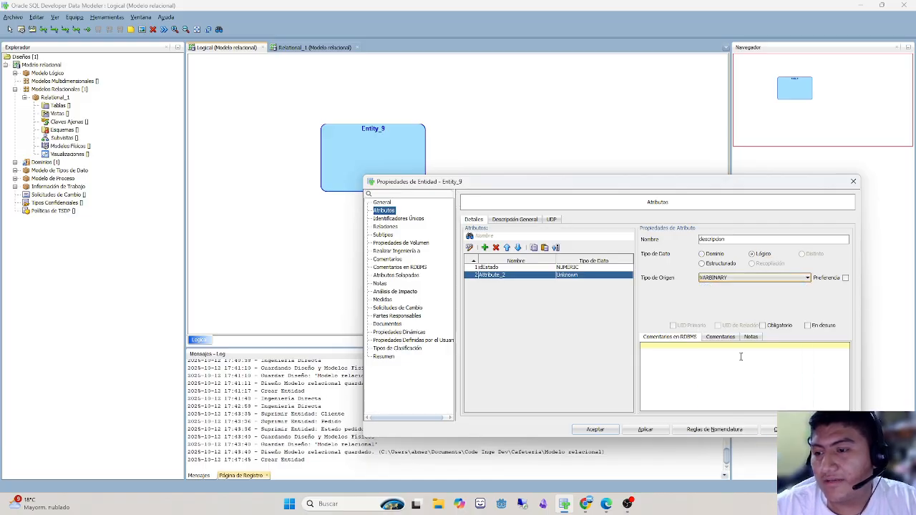
click(758, 277)
scroll(715, 422, down, 5)
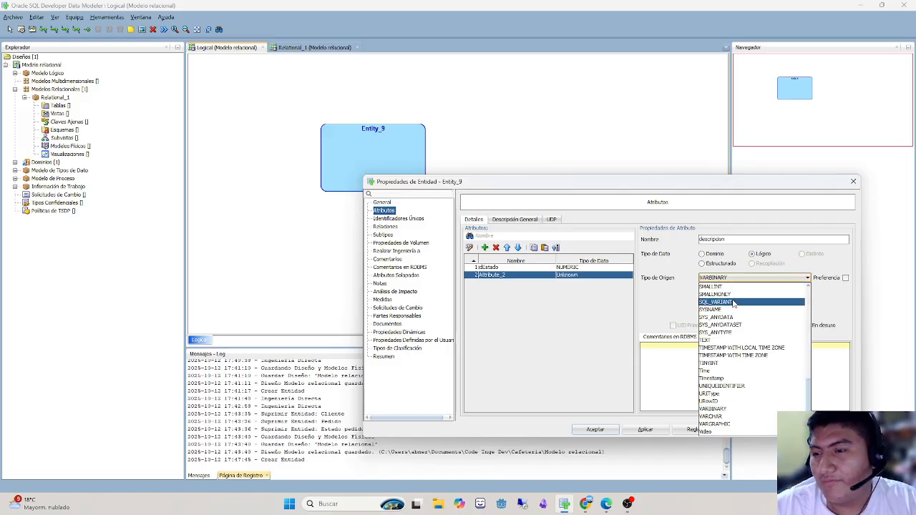
click(733, 416)
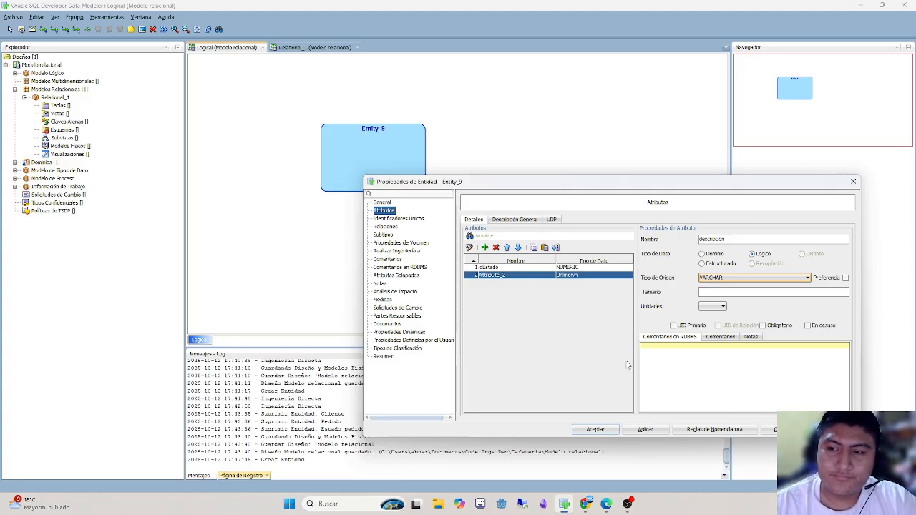
- Set the descripcion attribute's size to 255 with CHAR units
click(720, 294)
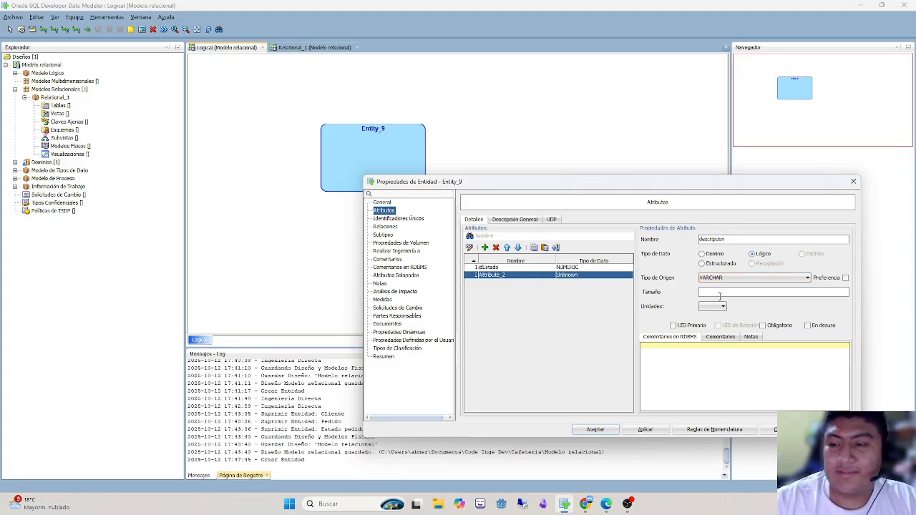
text(255)
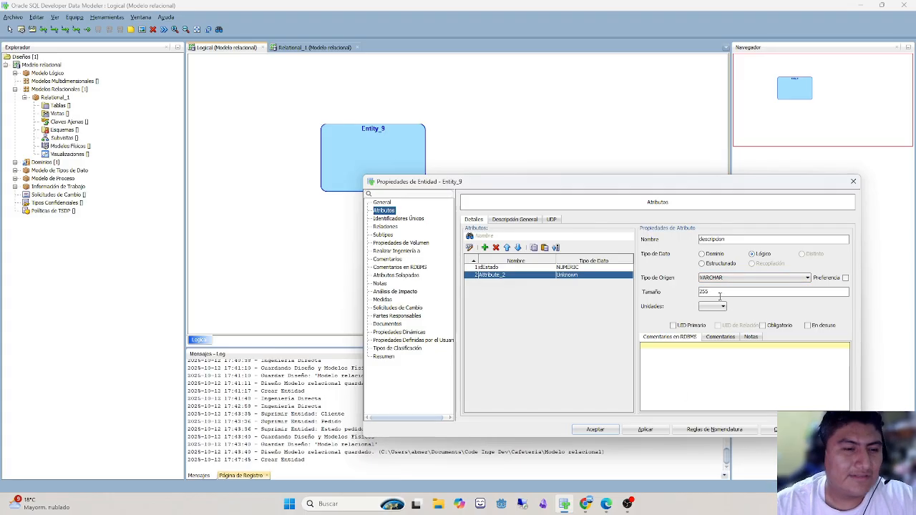
click(710, 308)
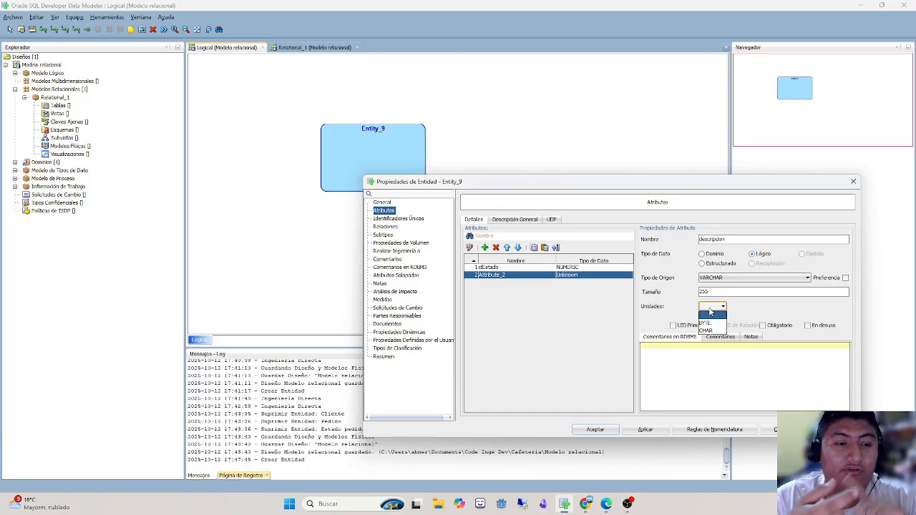
click(710, 323)
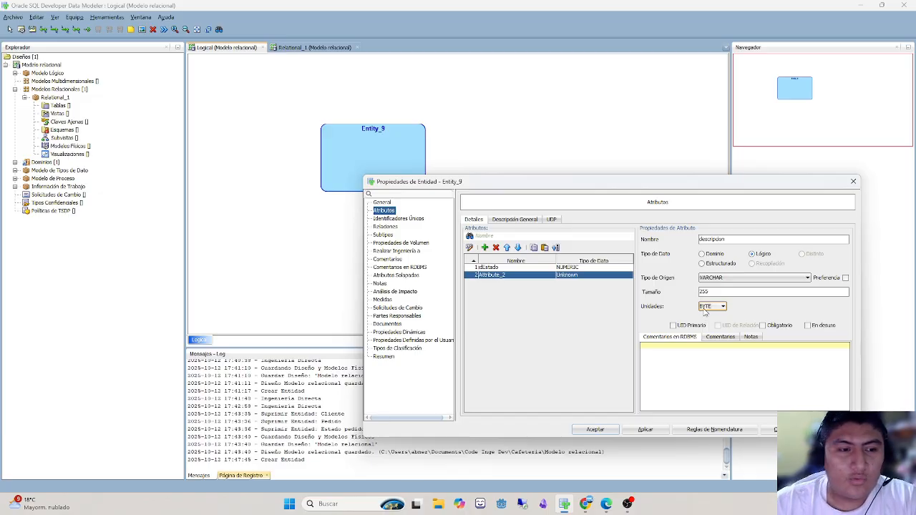
click(708, 306)
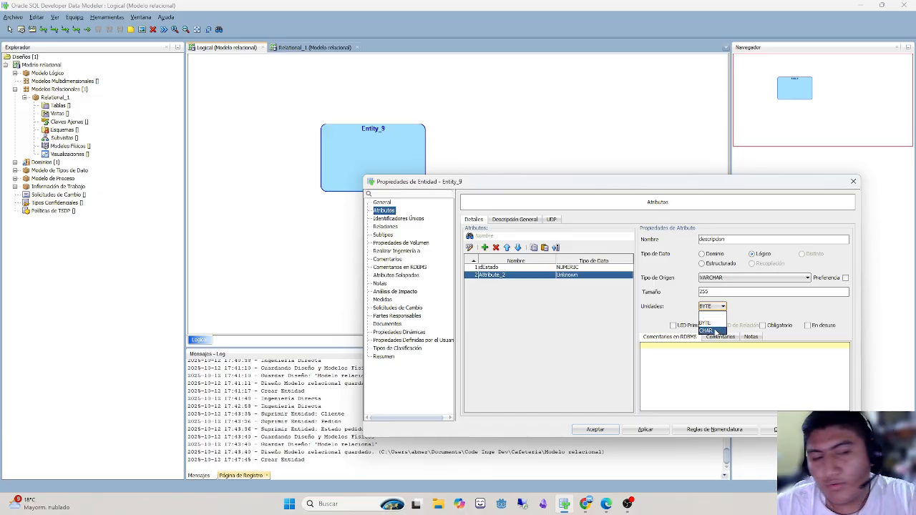
click(712, 321)
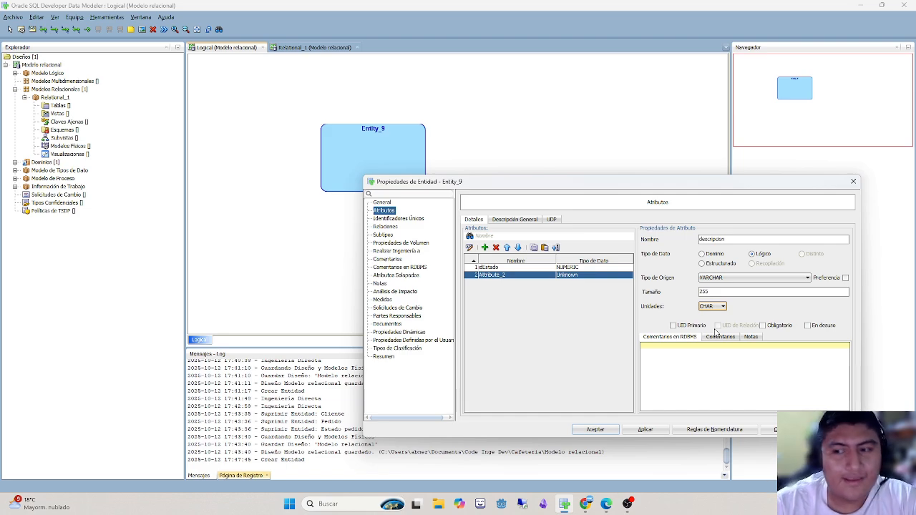
click(715, 306)
click(718, 322)
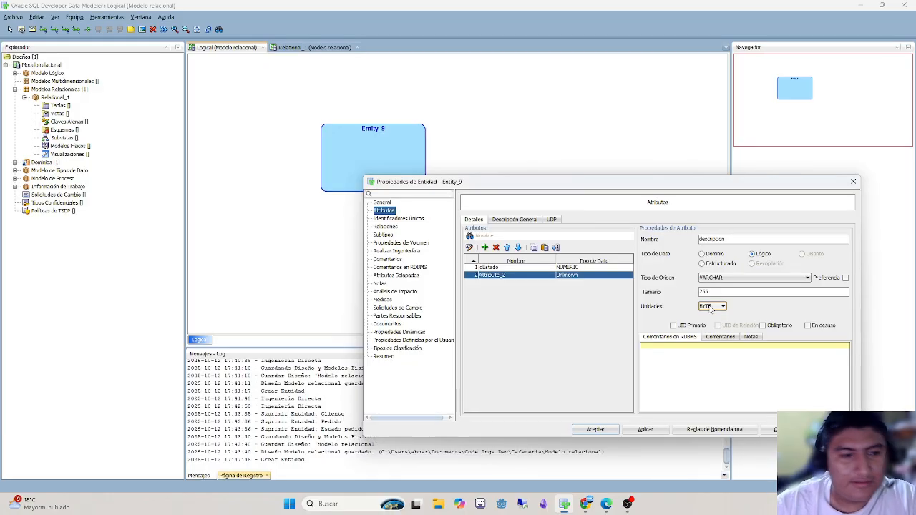
click(710, 307)
click(705, 330)
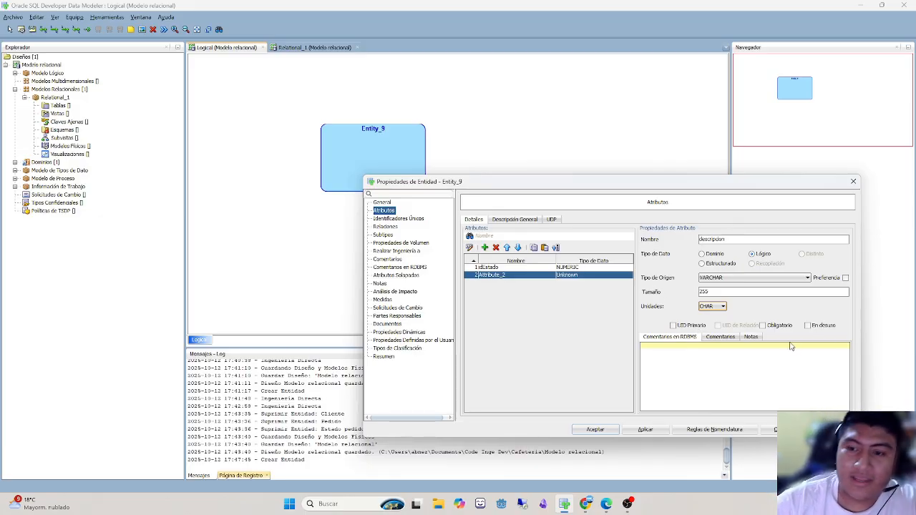
- Review the settings of both Estado Pedido attributes, then the entity's unique identifiers and relationships
click(492, 267)
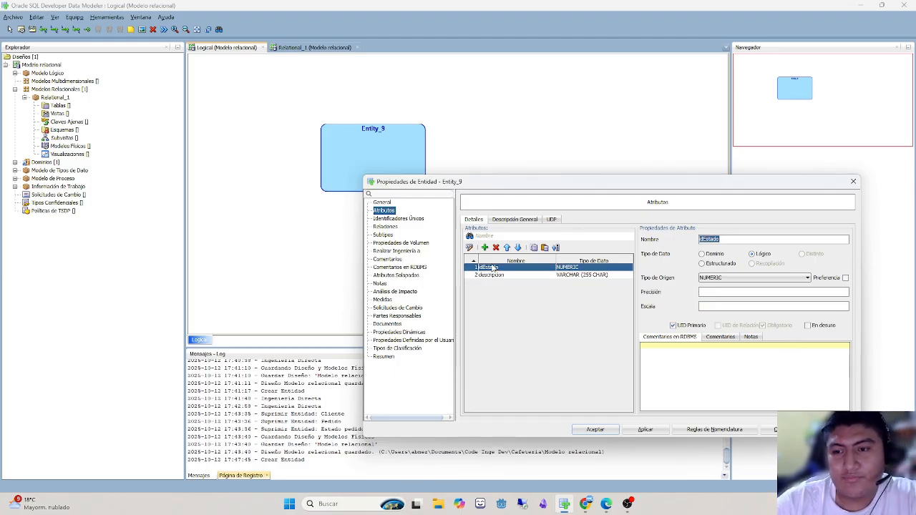
click(498, 276)
click(498, 269)
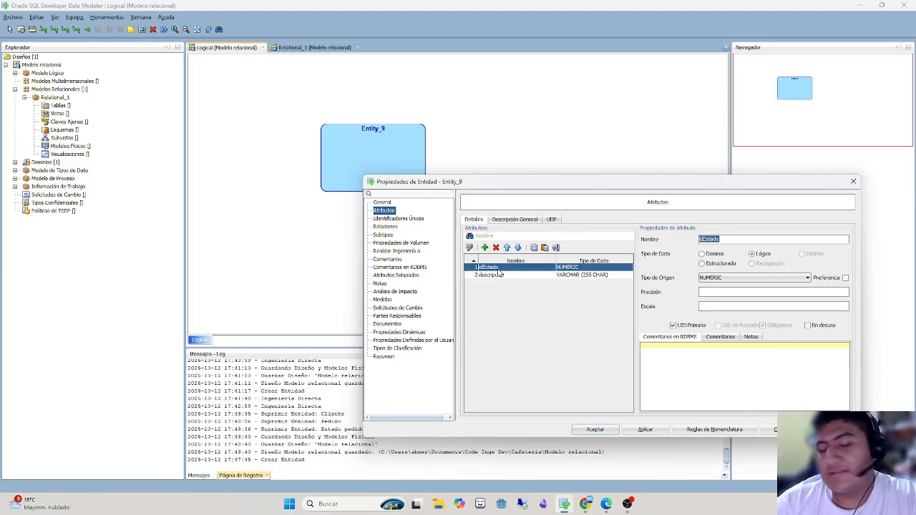
click(518, 278)
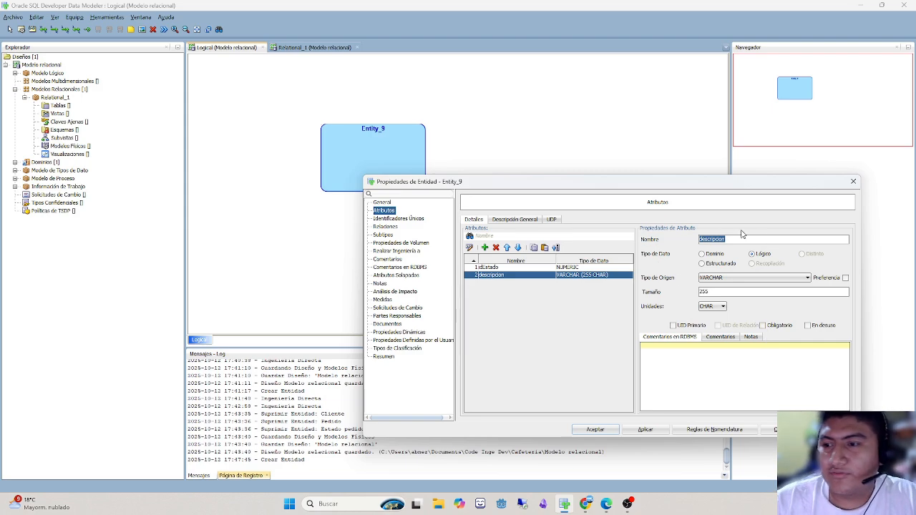
click(396, 219)
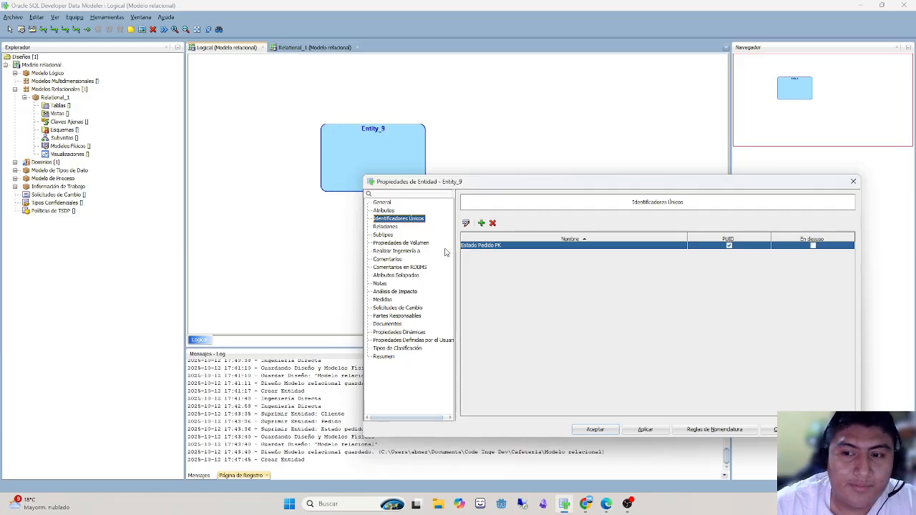
click(390, 227)
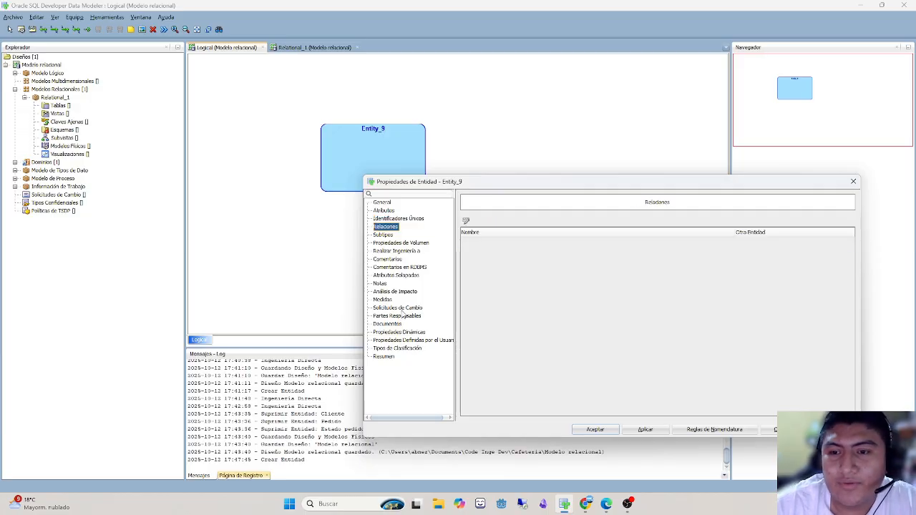
click(382, 203)
- Accept the Estado Pedido entity's properties and move the entity toward the left side of the diagram
click(594, 430)
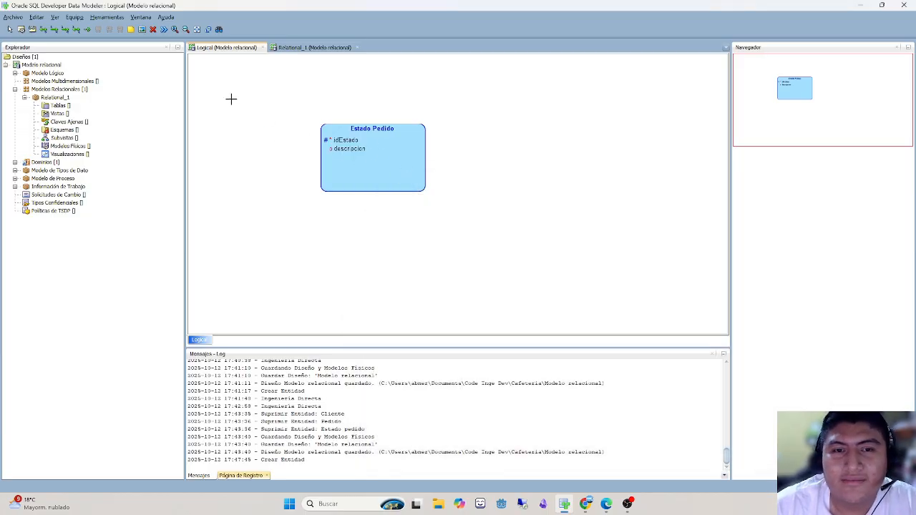
click(9, 29)
drag(390, 176, 267, 180)
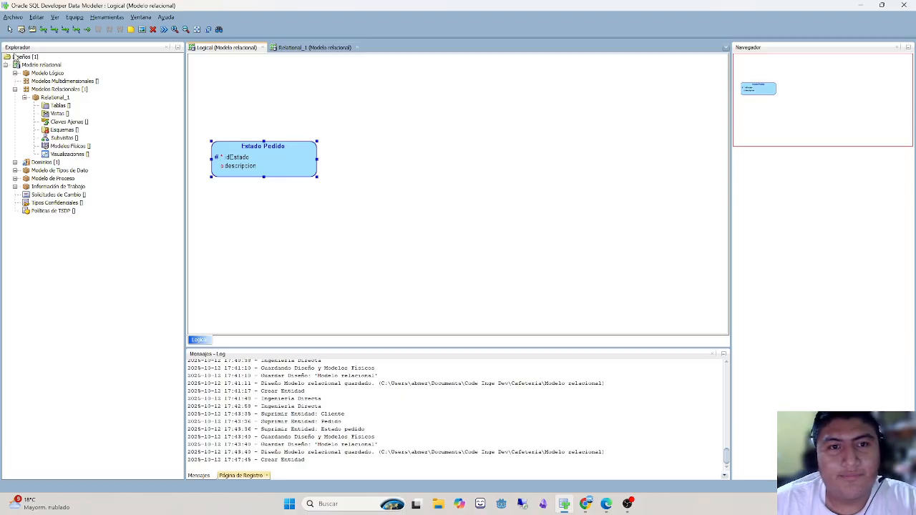
- Create an entity named Pedido to the right of Estado Pedido, with the preferred abbreviation "pedido"
click(21, 30)
click(414, 102)
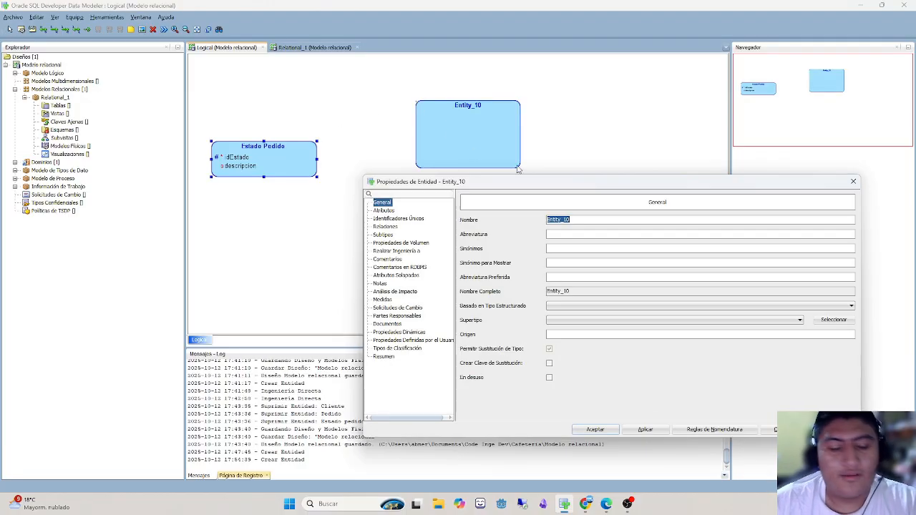
text(Pedido)
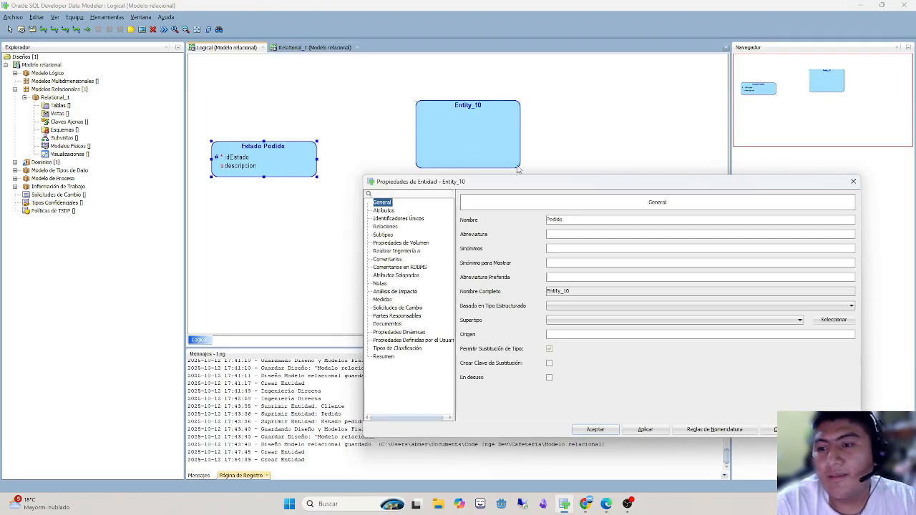
text(pedido)
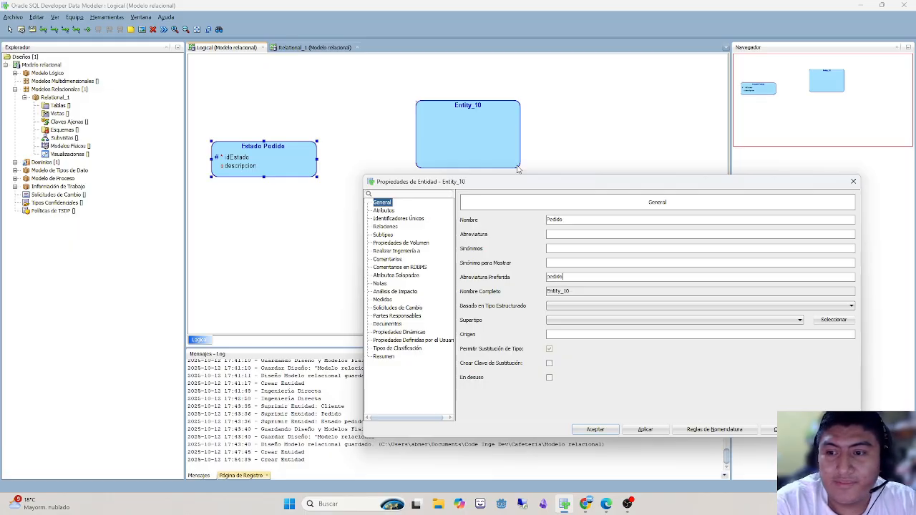
click(595, 429)
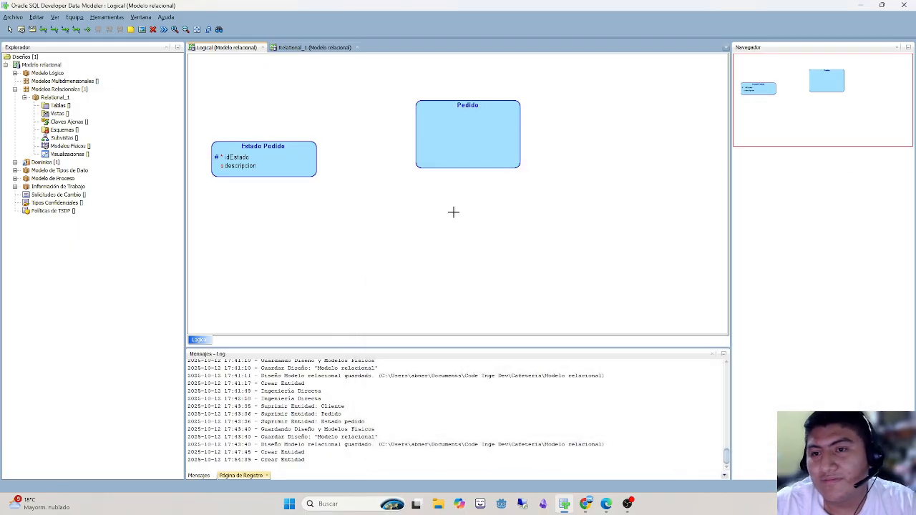
double_click(491, 139)
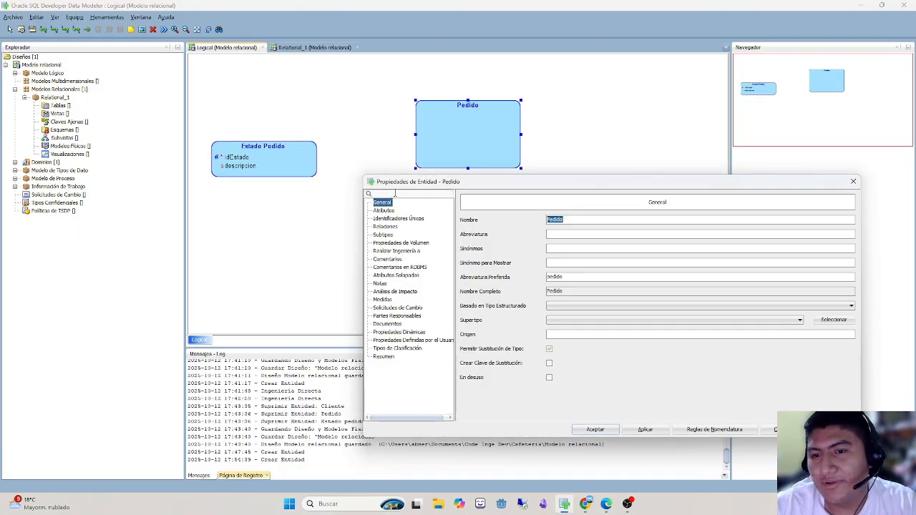
click(853, 182)
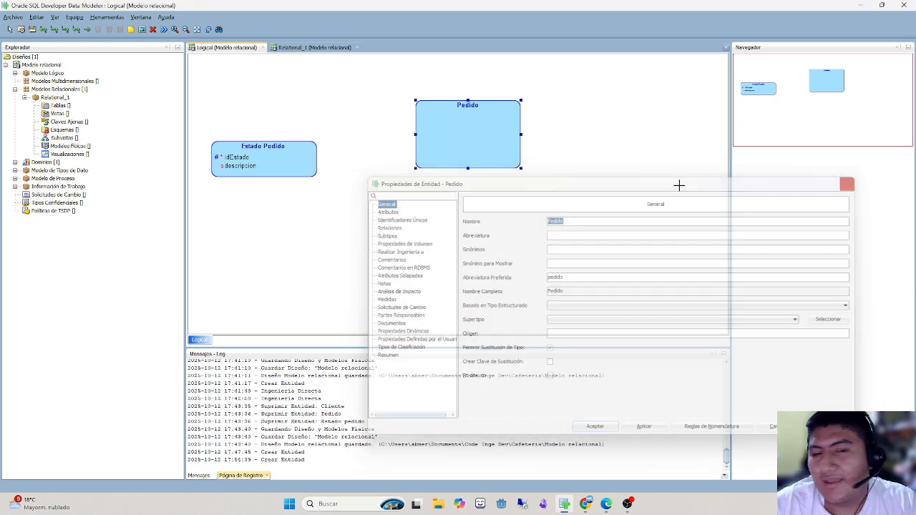
click(226, 143)
double_click(225, 143)
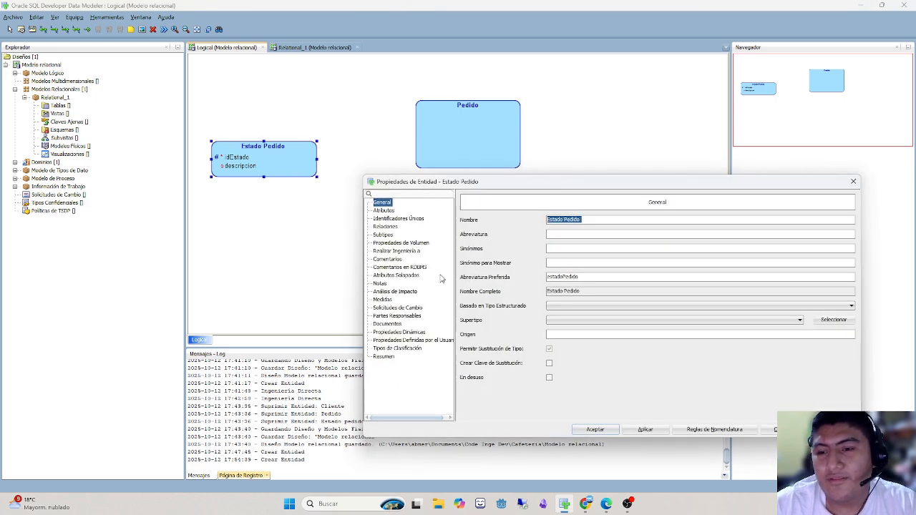
click(852, 182)
- Add an attribute named idPedido to the Pedido entity
double_click(493, 131)
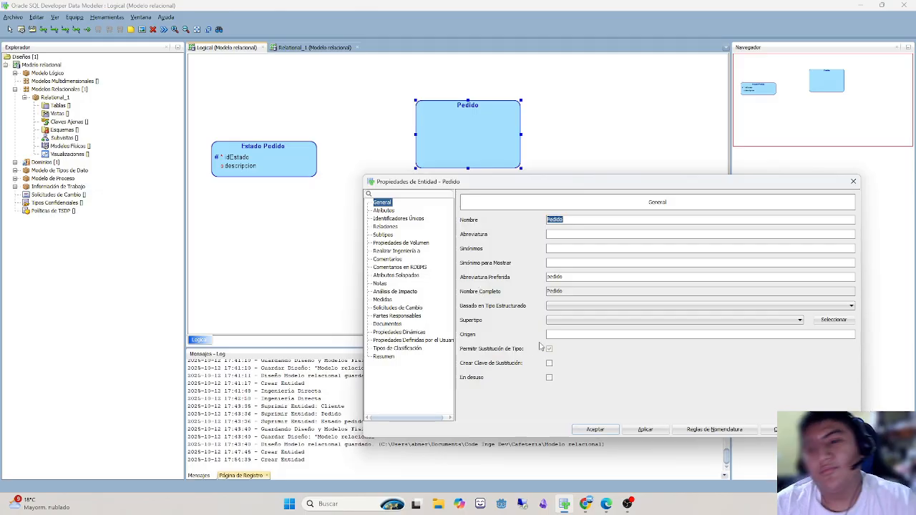
click(383, 211)
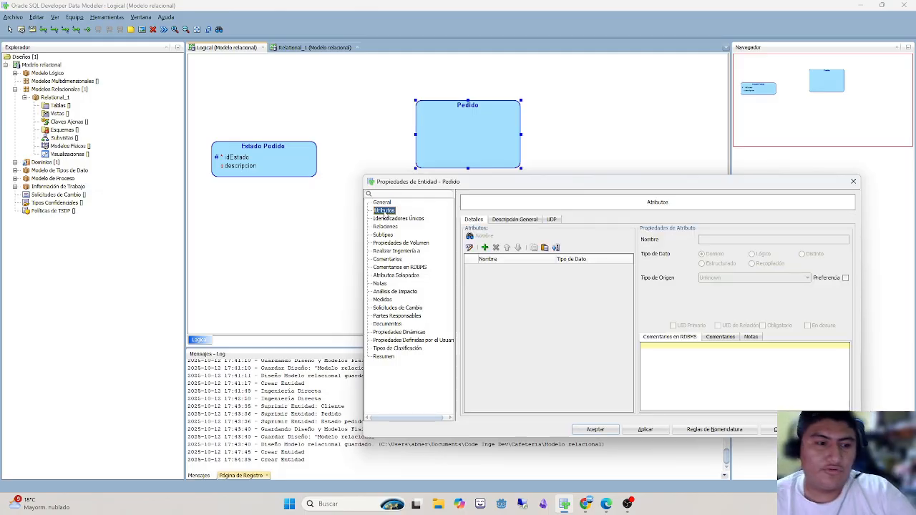
click(484, 246)
text(idPedido)
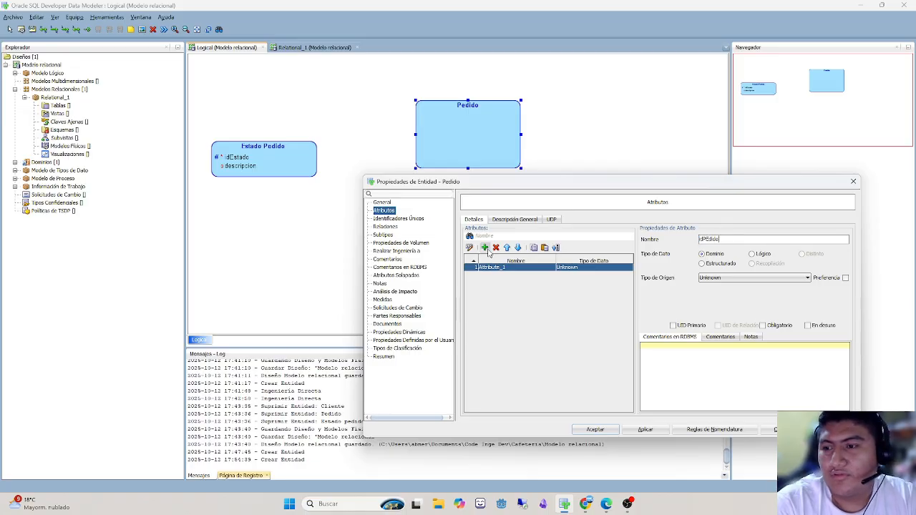
key(BackSpace)
key(BackSpace)
key(BackSpace)
key(BackSpace)
text(edido)
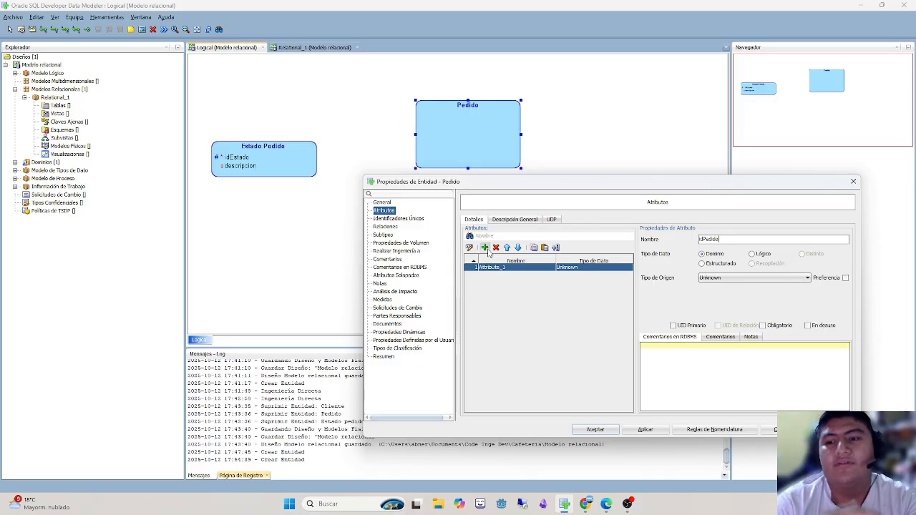
- Give idPedido the logical data type NUMERIC and mark it as the primary UID
click(760, 254)
click(762, 277)
key(n)
key(u)
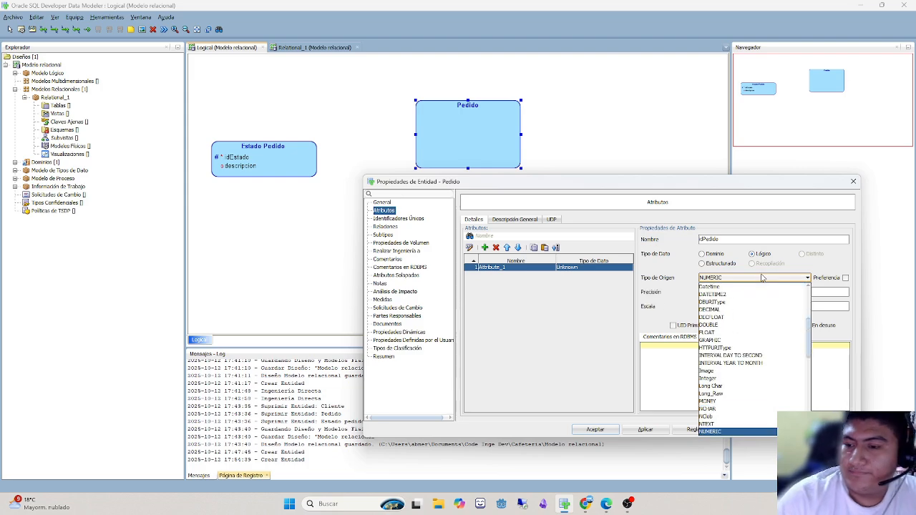
key(Return)
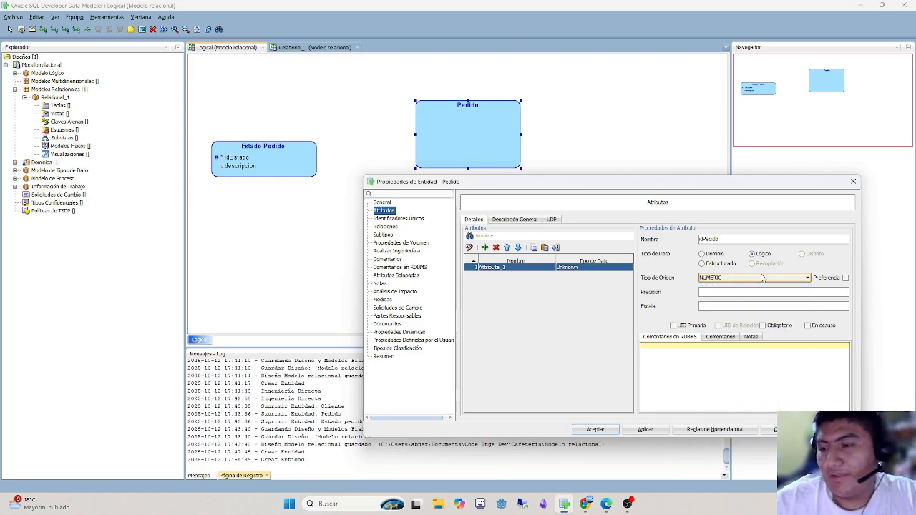
click(680, 326)
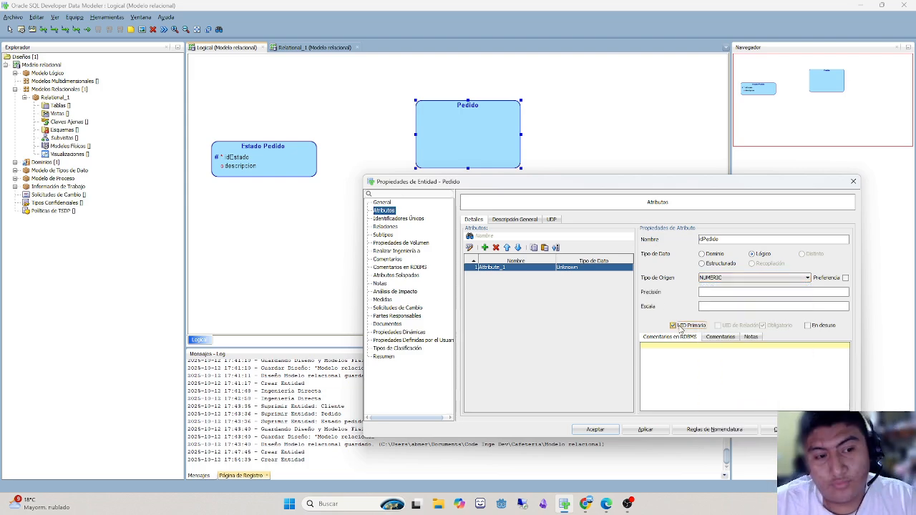
- Add a fechaCreacion attribute to Pedido with the logical data type Datetime
click(485, 248)
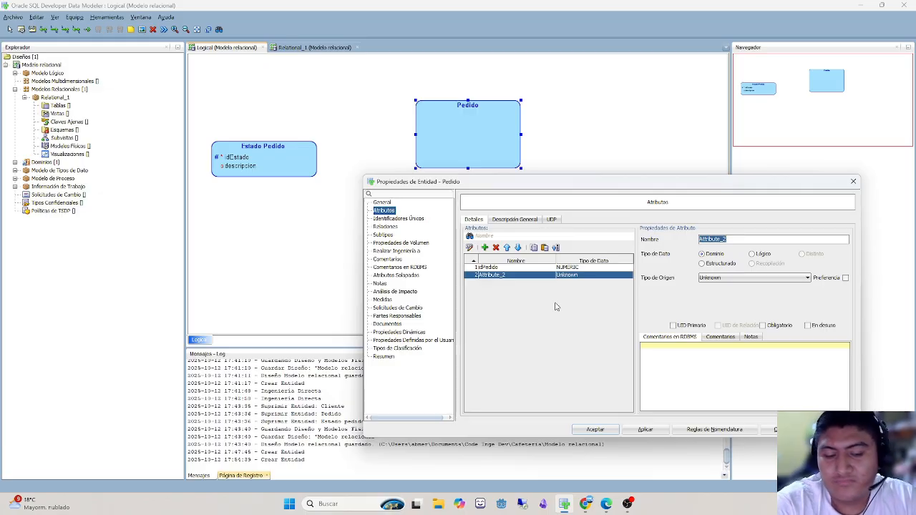
text(fechaCreacion)
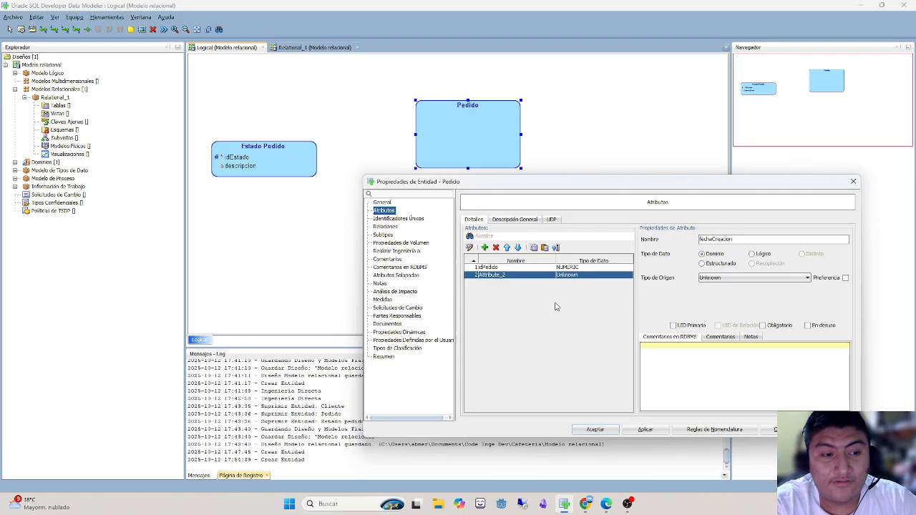
click(758, 254)
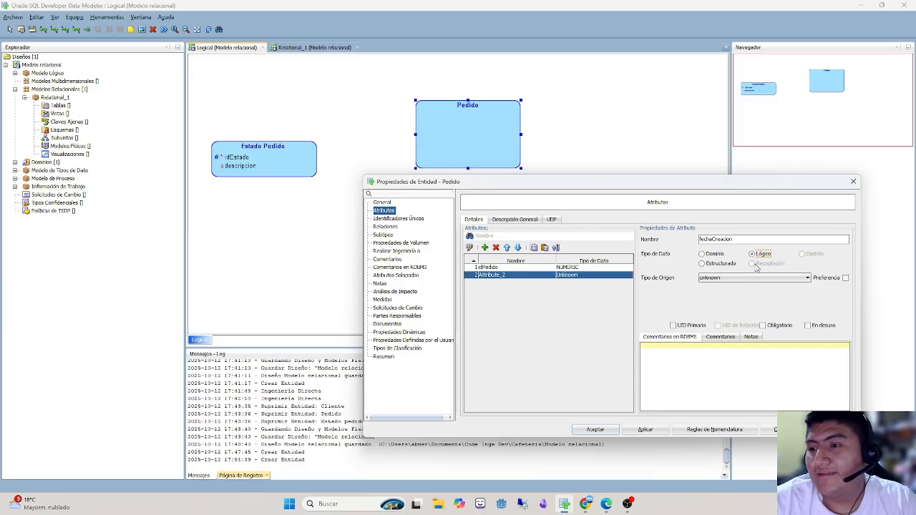
click(754, 279)
click(742, 399)
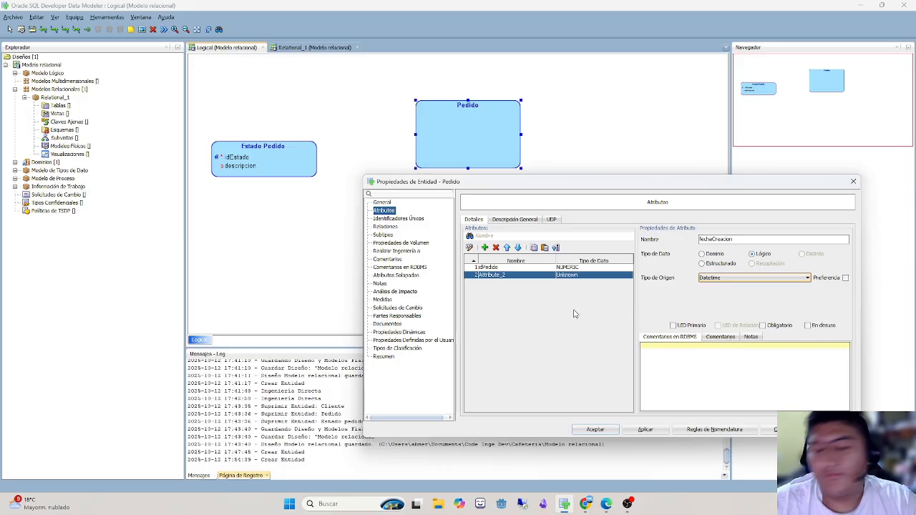
- Add a fechaMod attribute to Pedido with the logical data type Datetime
click(484, 247)
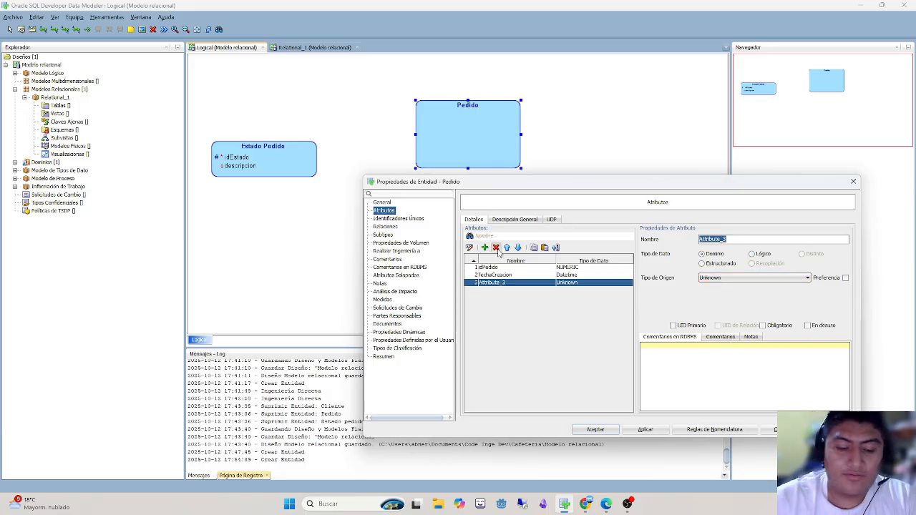
text(fechaMod)
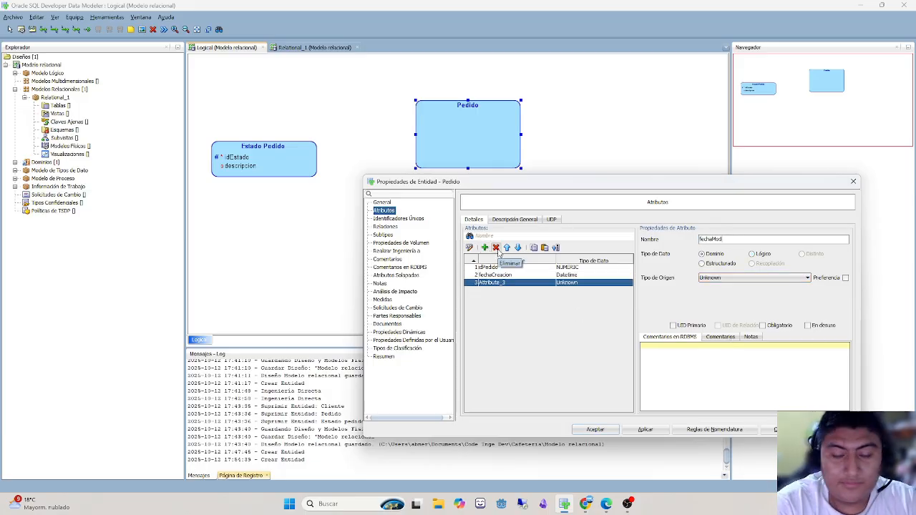
click(752, 254)
click(755, 278)
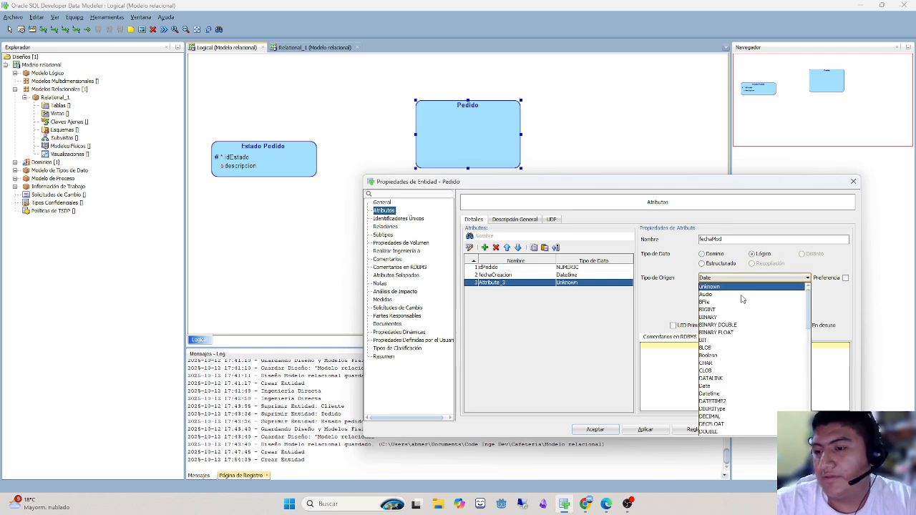
click(726, 393)
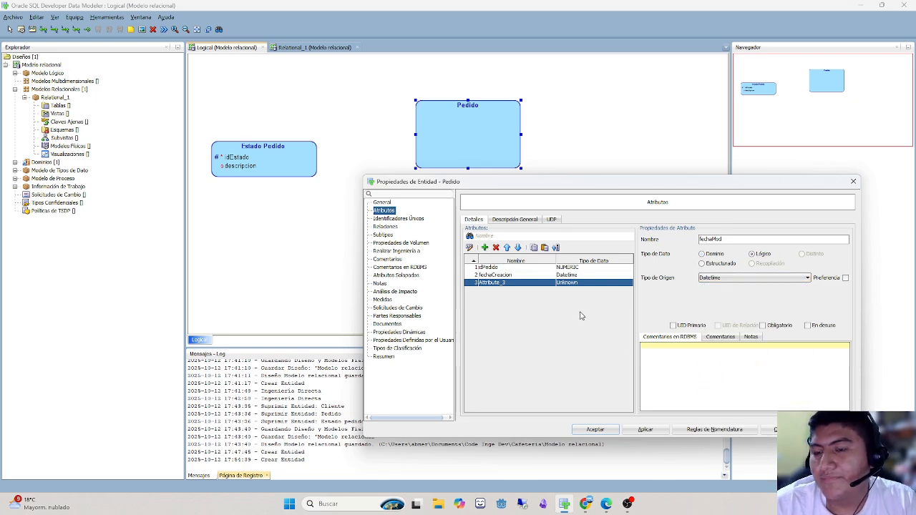
- Add a mandatory totalAPagar attribute to Pedido with the logical data type FLOAT
click(485, 247)
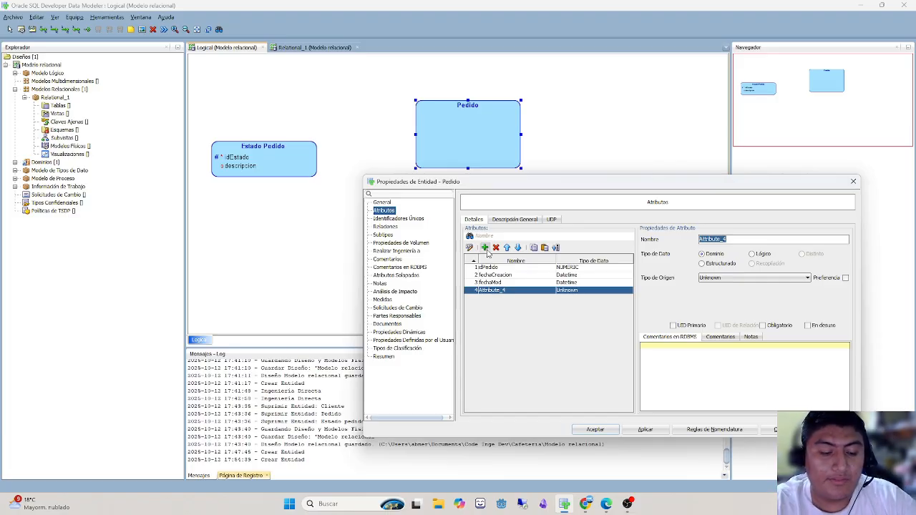
key(BackSpace)
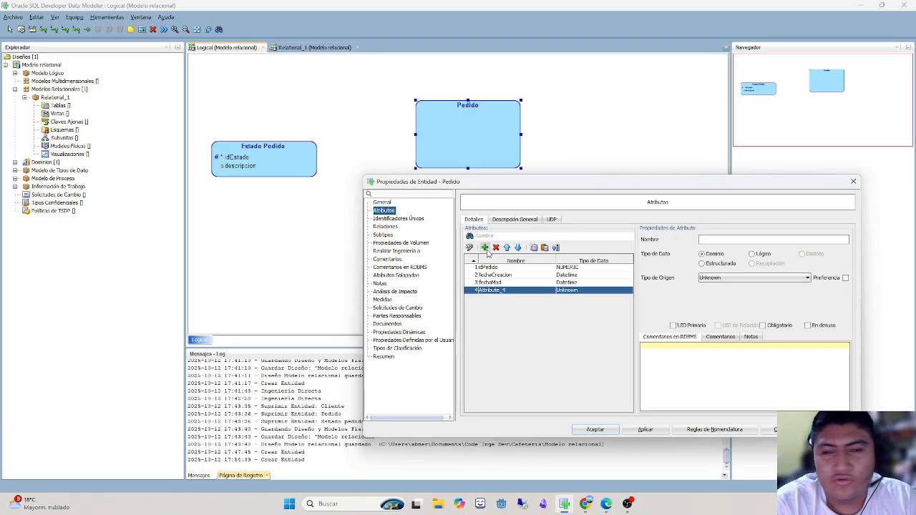
text(totalAPagar)
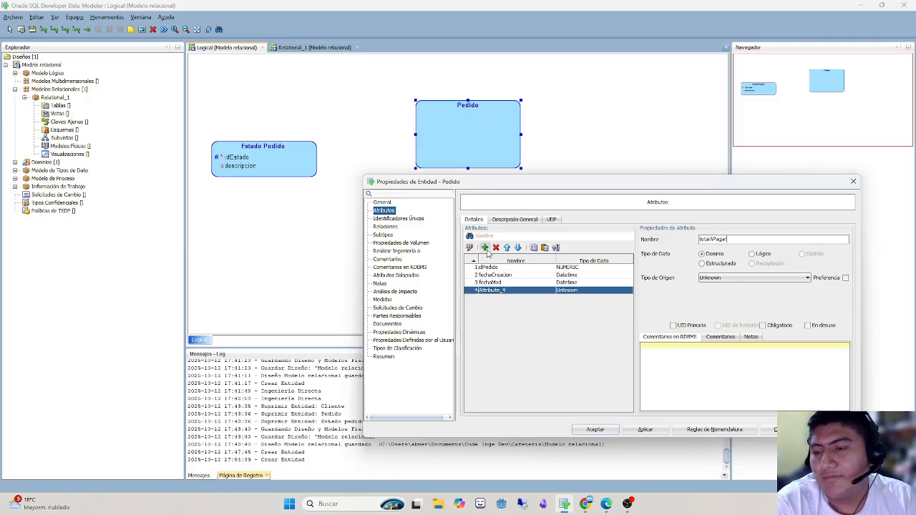
click(753, 254)
click(737, 277)
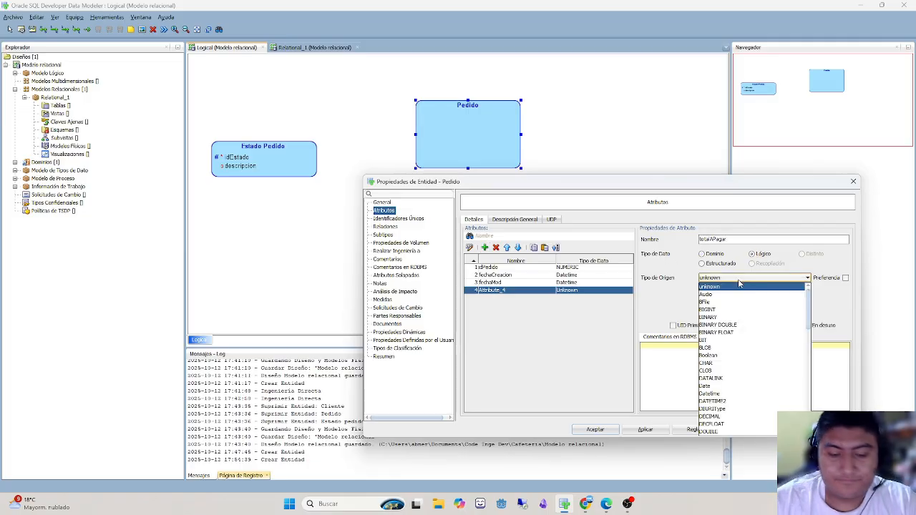
scroll(744, 343, down, 3)
click(758, 358)
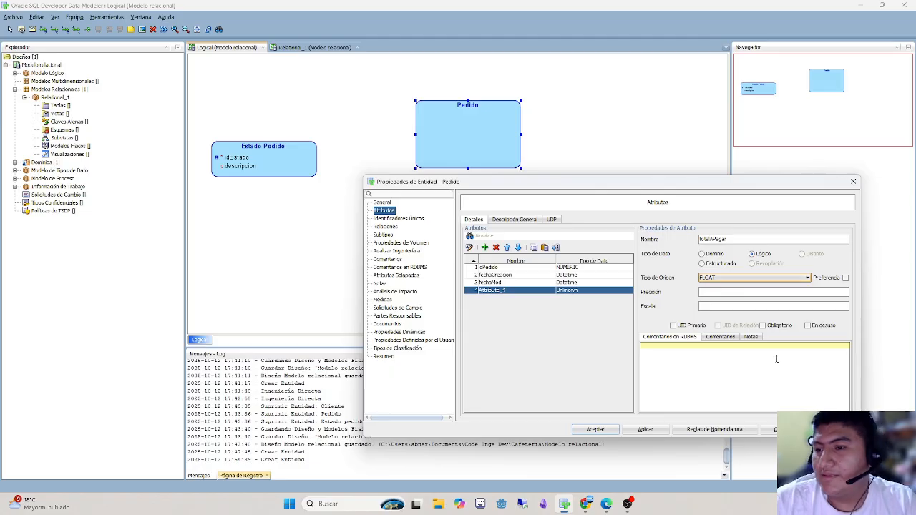
click(784, 327)
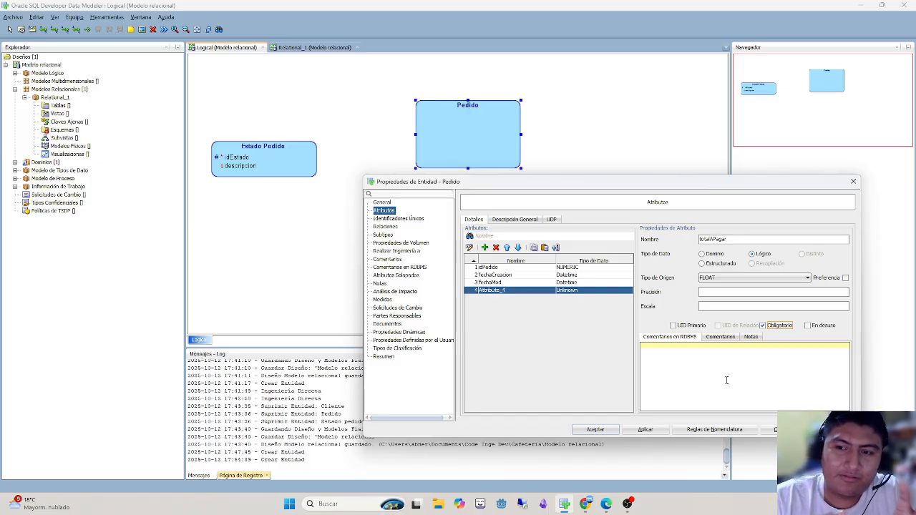
- Make the fechaCreacion attribute mandatory, and check the settings of fechaMod and totalAPagar
click(505, 274)
click(782, 330)
click(528, 282)
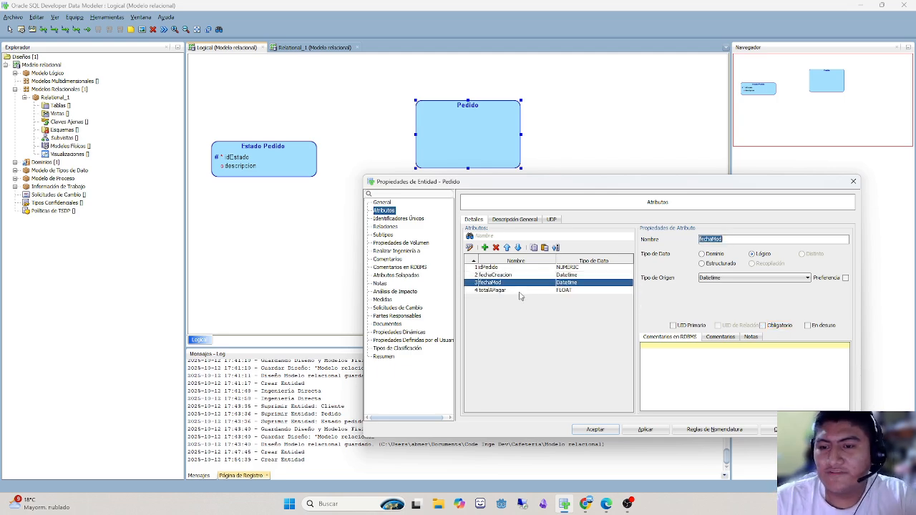
click(522, 291)
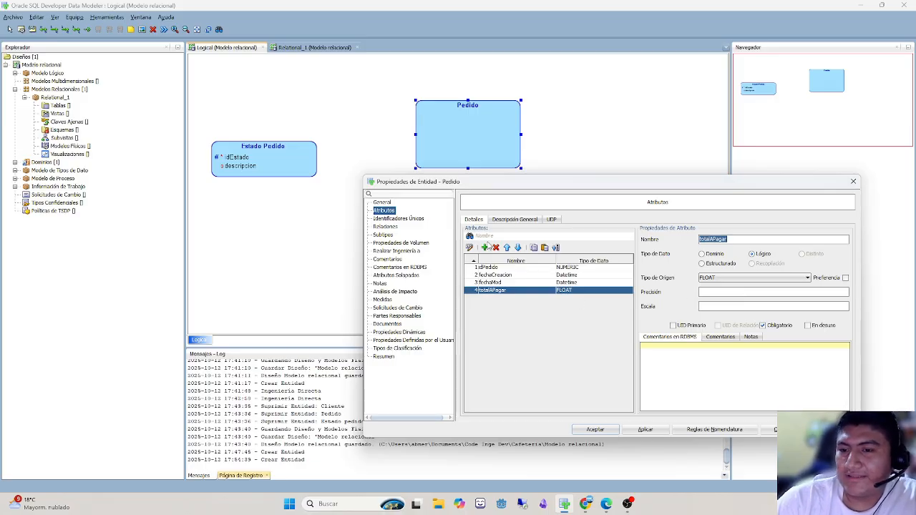
- Add a mandatory iva attribute to Pedido with the logical data type FLOAT
click(485, 247)
text(ov)
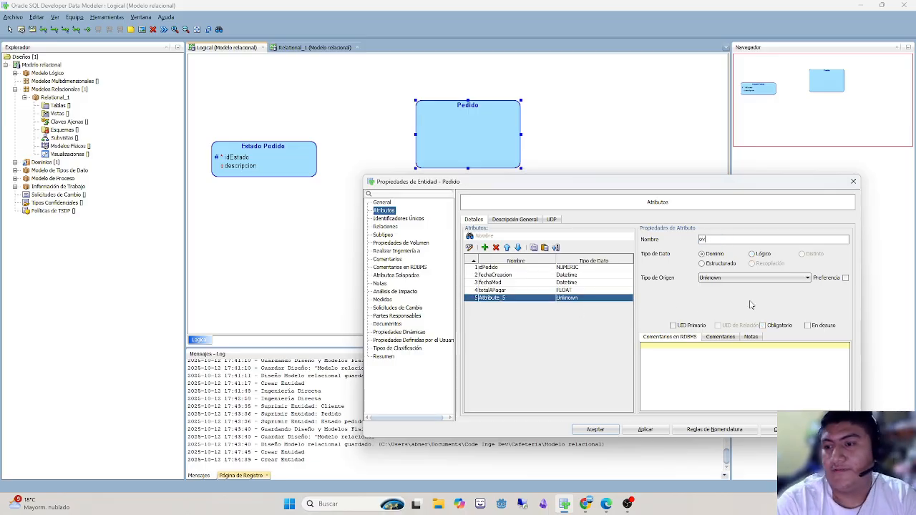
key(BackSpace)
key(BackSpace)
text(iva)
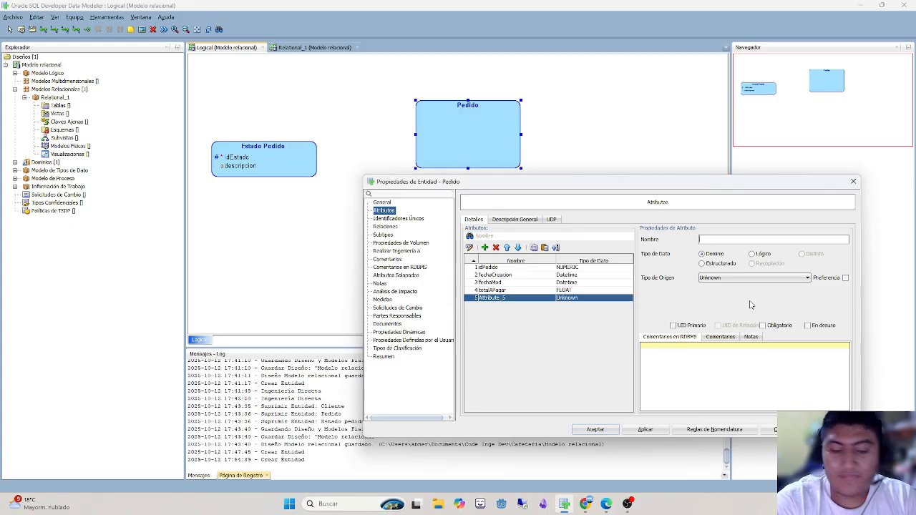
click(760, 254)
click(761, 278)
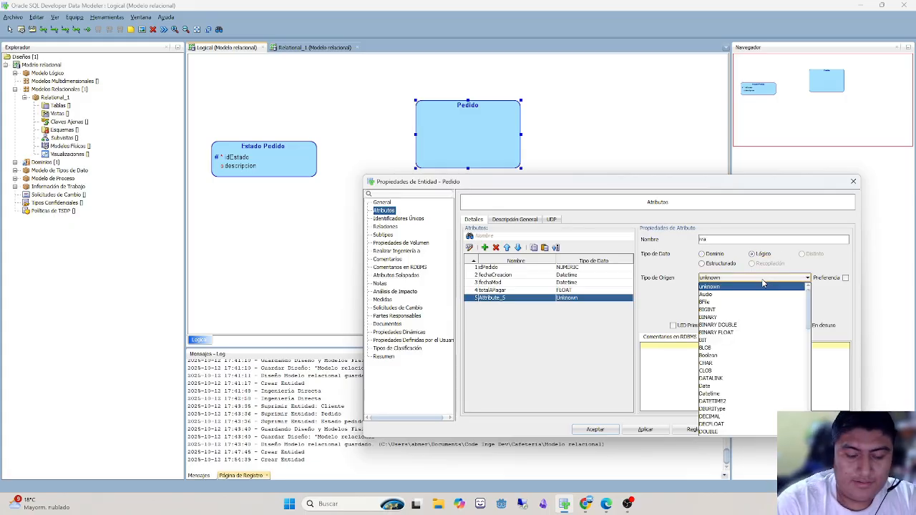
key(f)
key(Return)
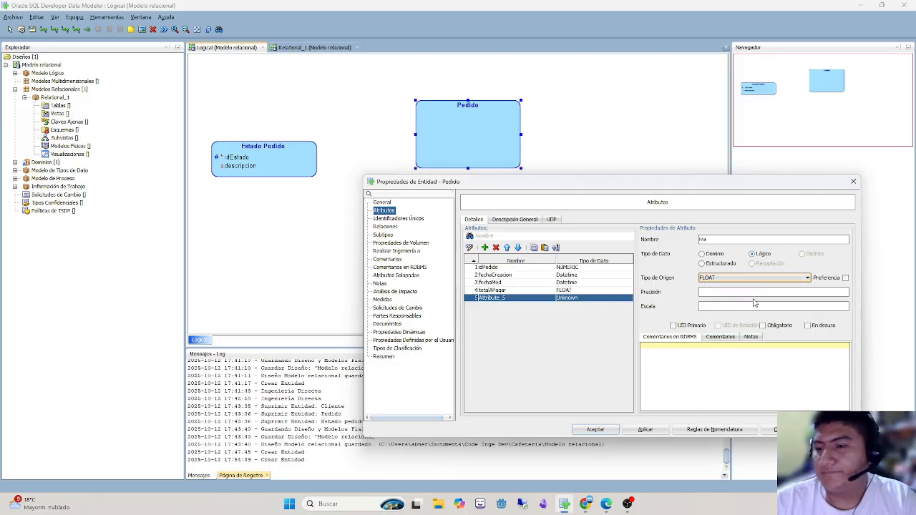
click(778, 326)
- Check the fechaMod, totalAPagar and iva attributes, and accept the Pedido entity's properties
click(528, 283)
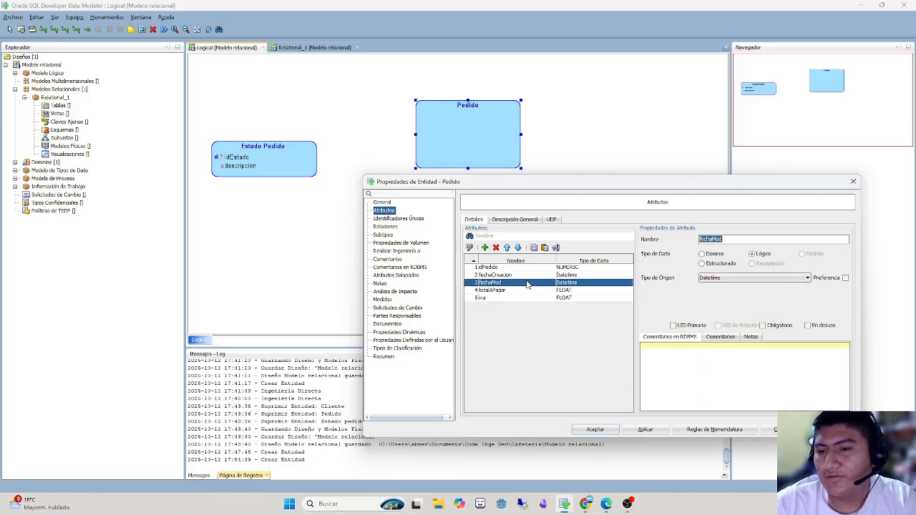
click(527, 298)
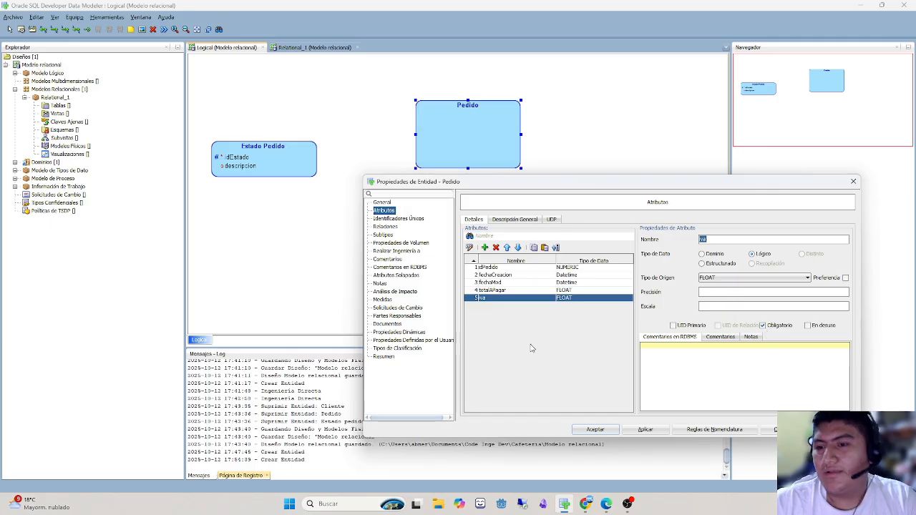
click(515, 291)
click(511, 298)
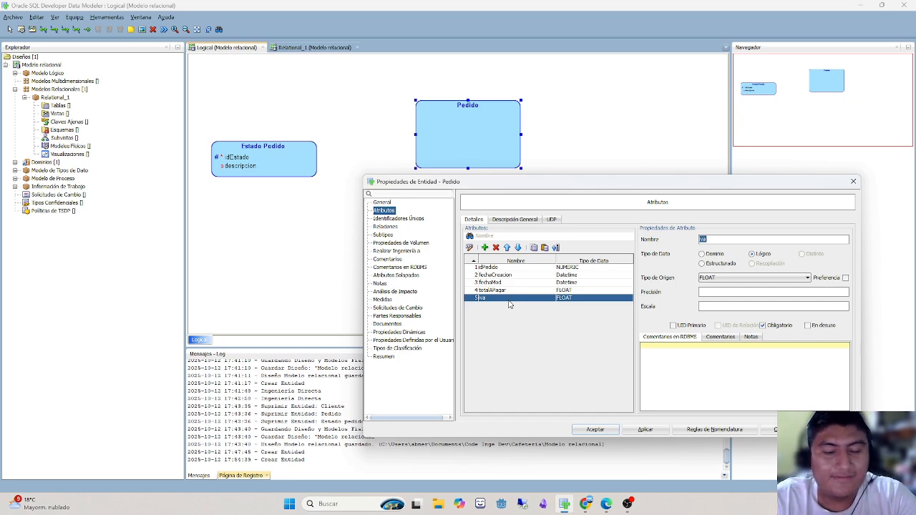
click(600, 429)
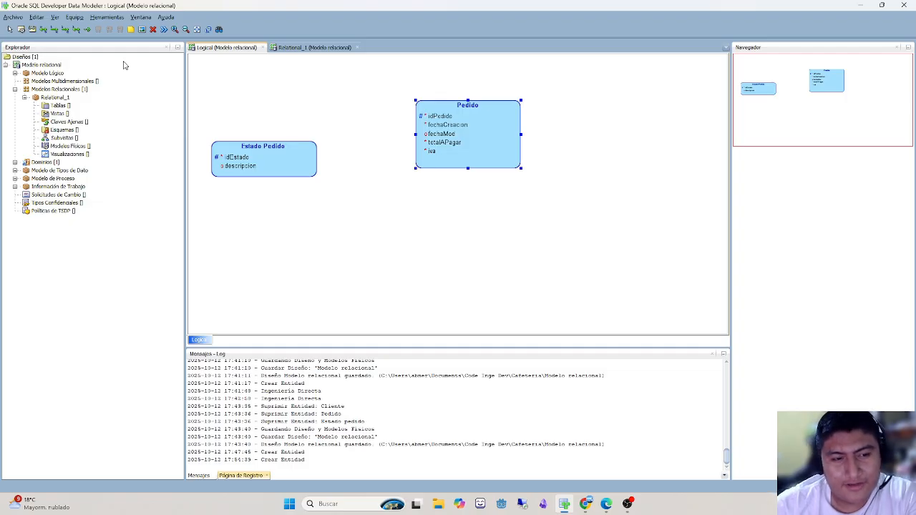
- Create a 1:N relation from the Estado Pedido entity to the Pedido entity
click(54, 30)
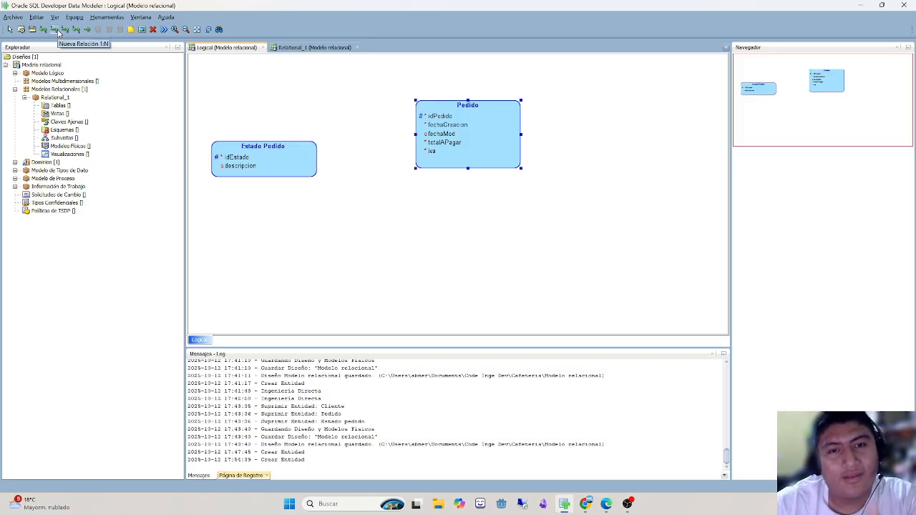
click(279, 153)
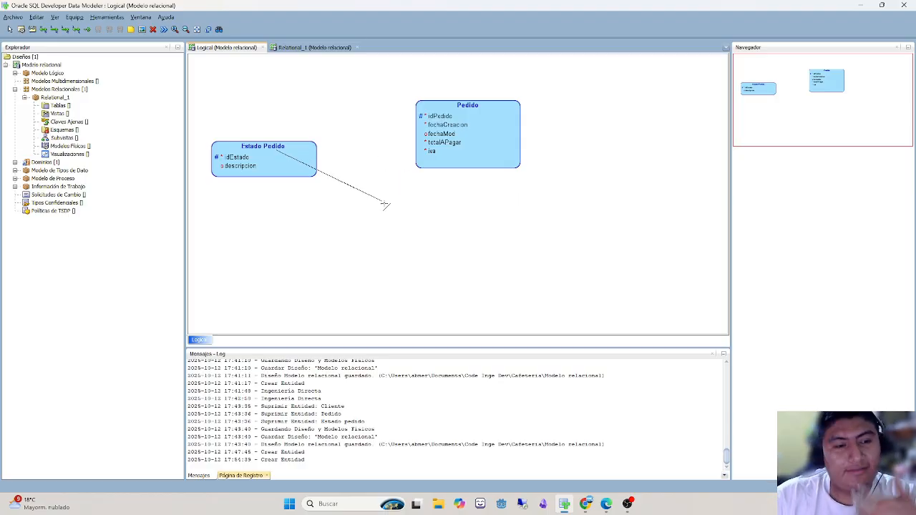
click(435, 143)
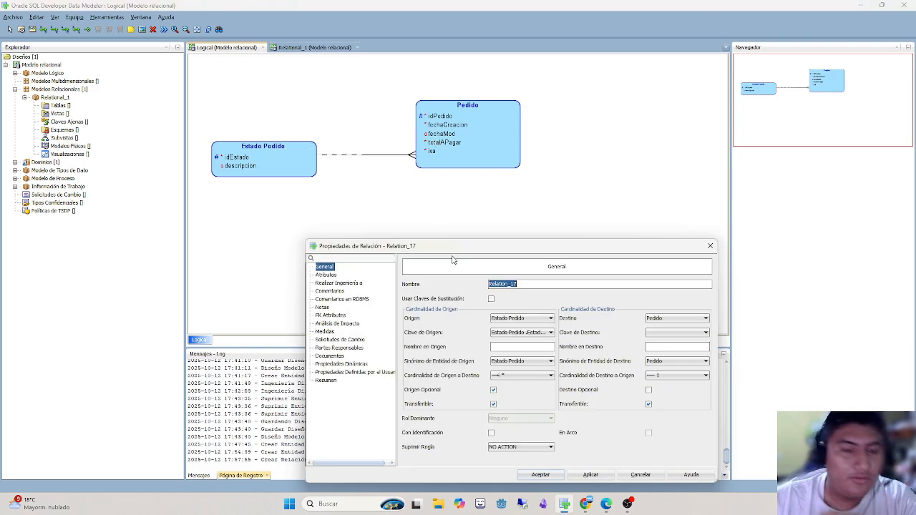
- Set both the relation's name and its destination name to estadoPedido, and move the Estado Pedido entity level with Pedido
drag(439, 247, 545, 193)
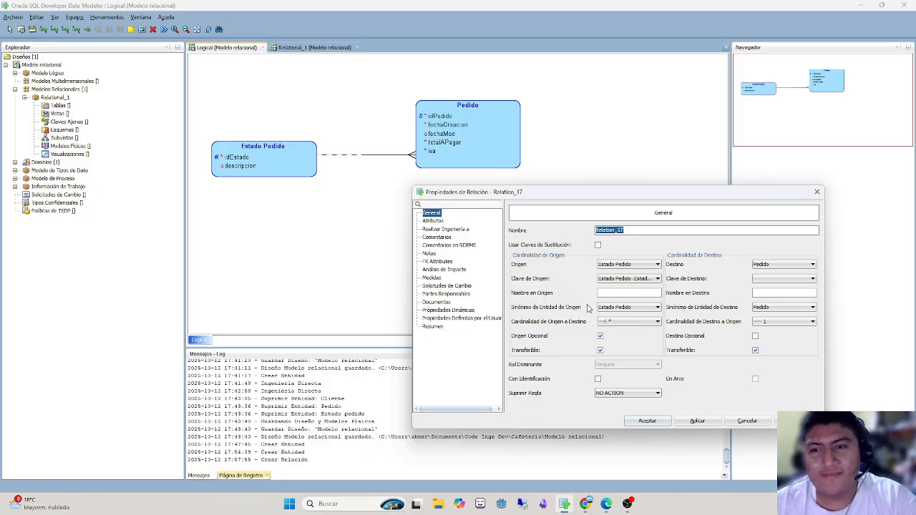
text(estadoPedido)
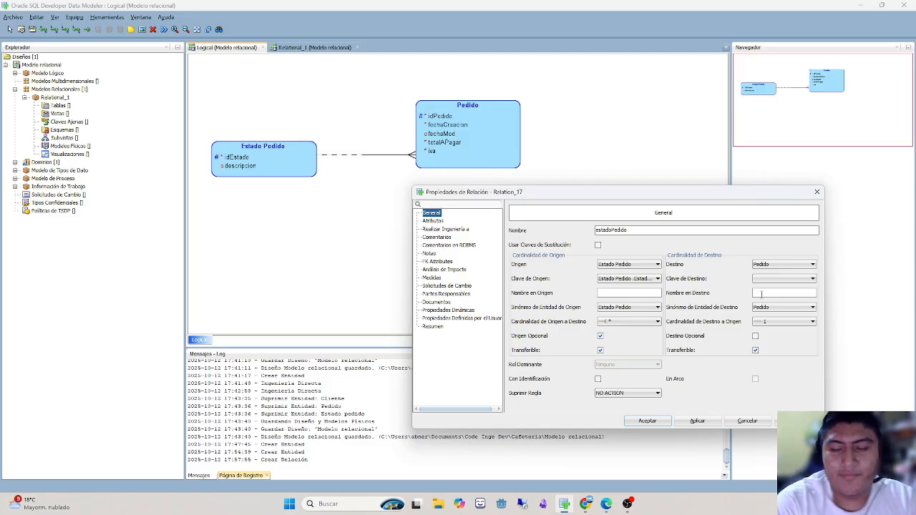
click(760, 293)
text(estadoPEdido)
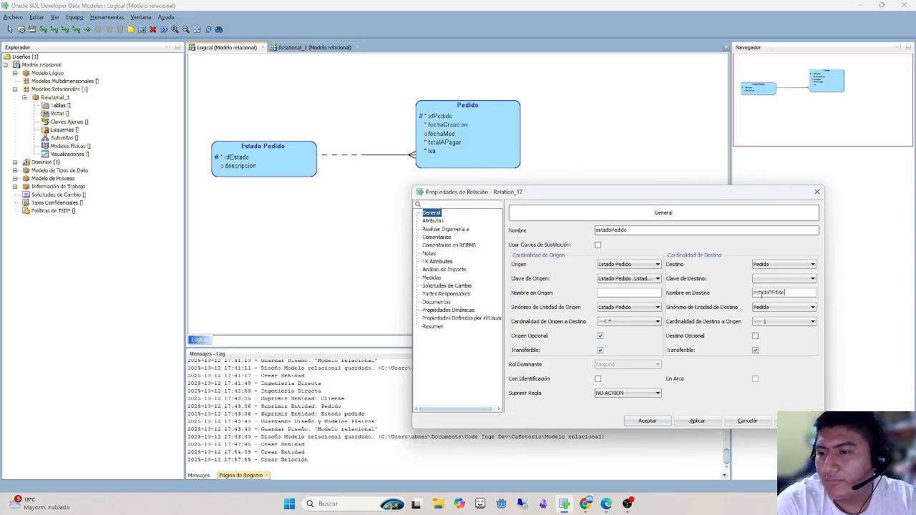
key(BackSpace)
key(BackSpace)
key(BackSpace)
key(BackSpace)
key(BackSpace)
text(edido)
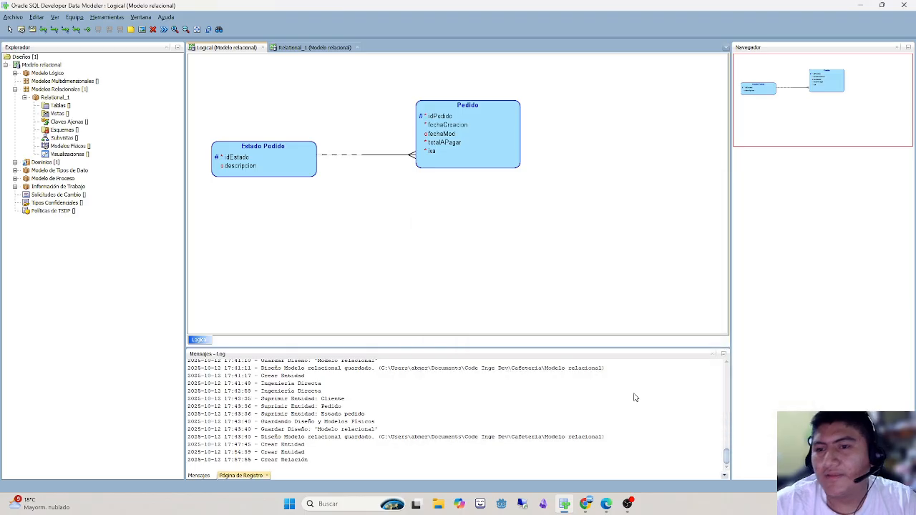
click(645, 420)
drag(276, 167, 285, 136)
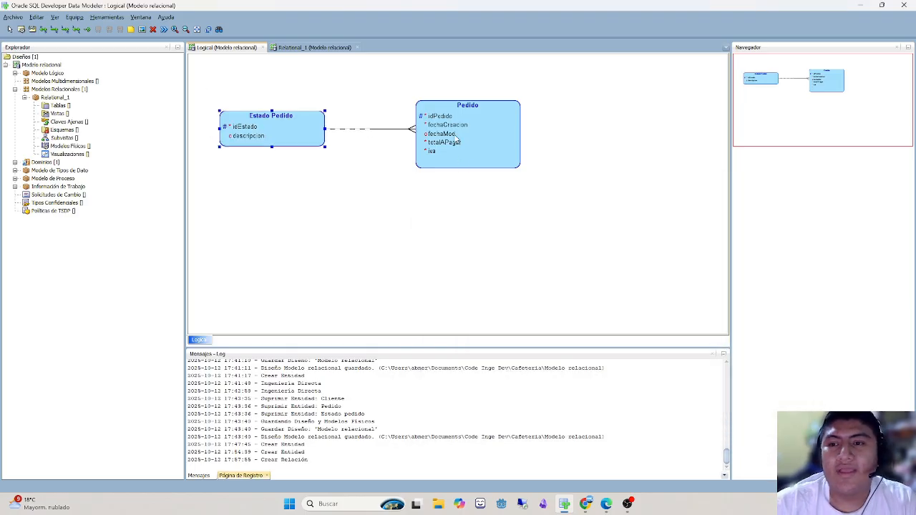
- Rename the inherited idEstado attribute of the Pedido entity as Estado Pedido
double_click(449, 142)
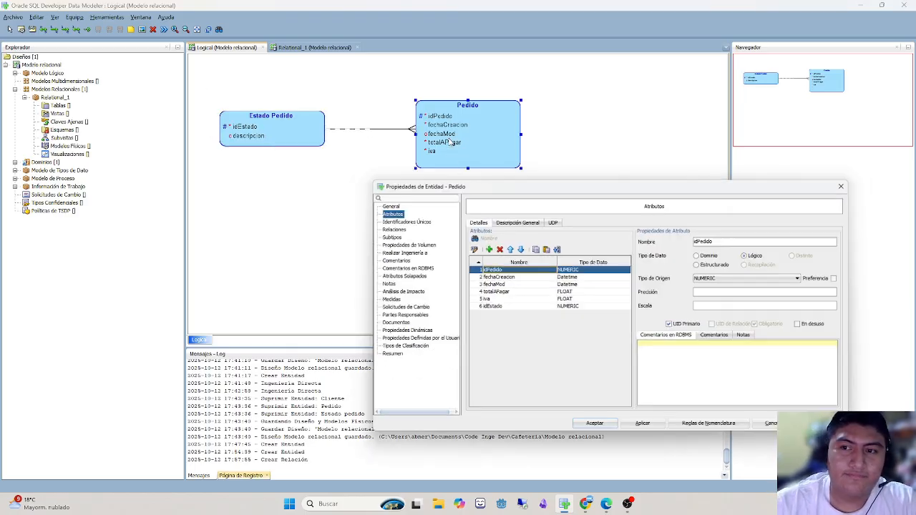
click(512, 306)
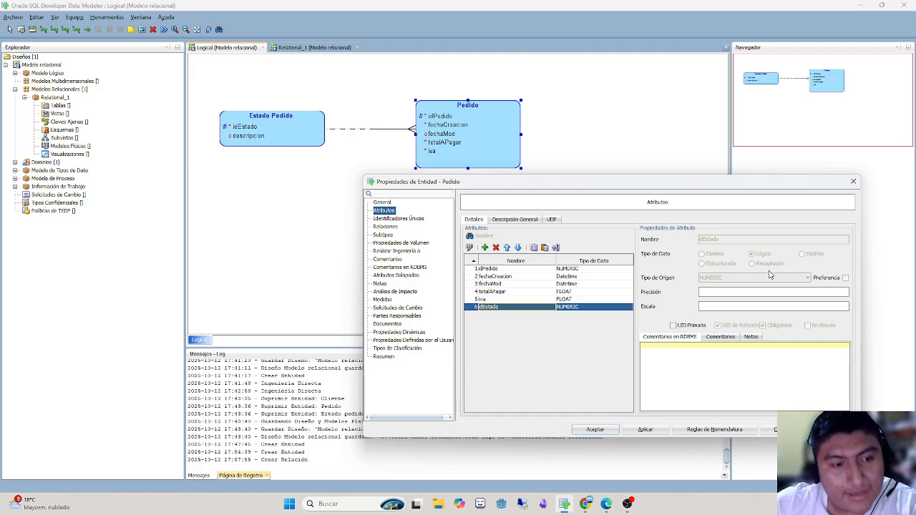
double_click(520, 308)
drag(350, 121, 524, 208)
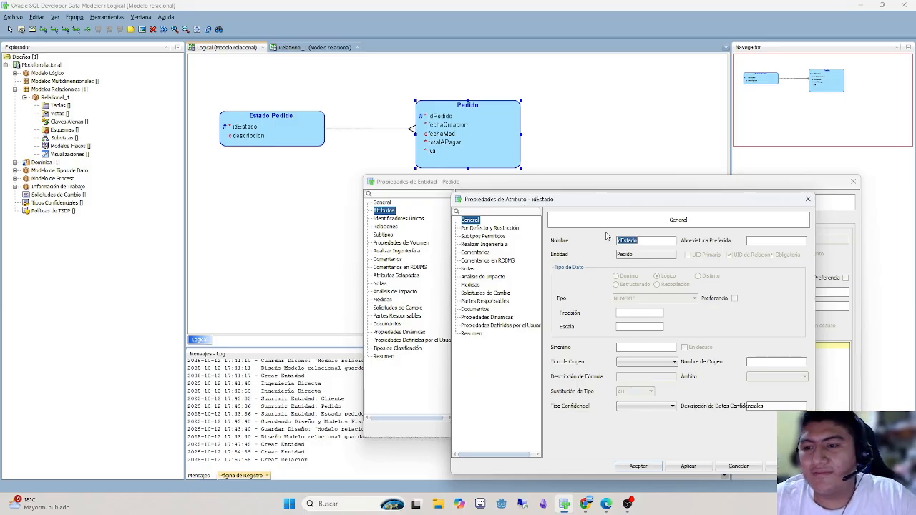
text(Es)
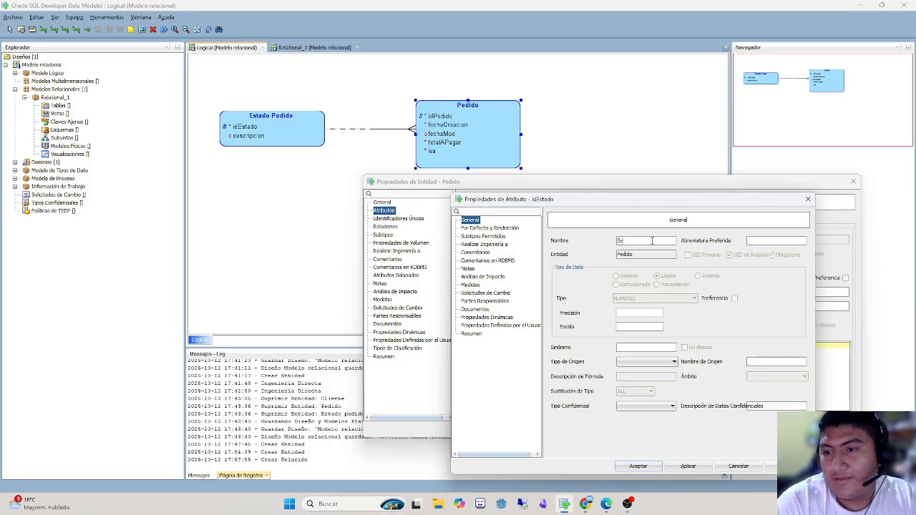
text(tado Pedido)
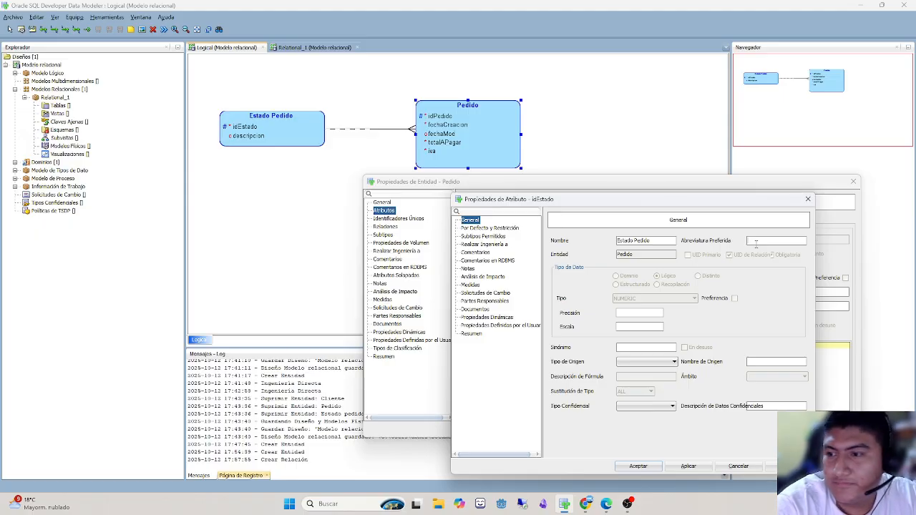
- Set the preferred abbreviation of Pedido's inherited attribute to estadoPedido and accept the attribute's properties
click(755, 242)
text(estadoPE)
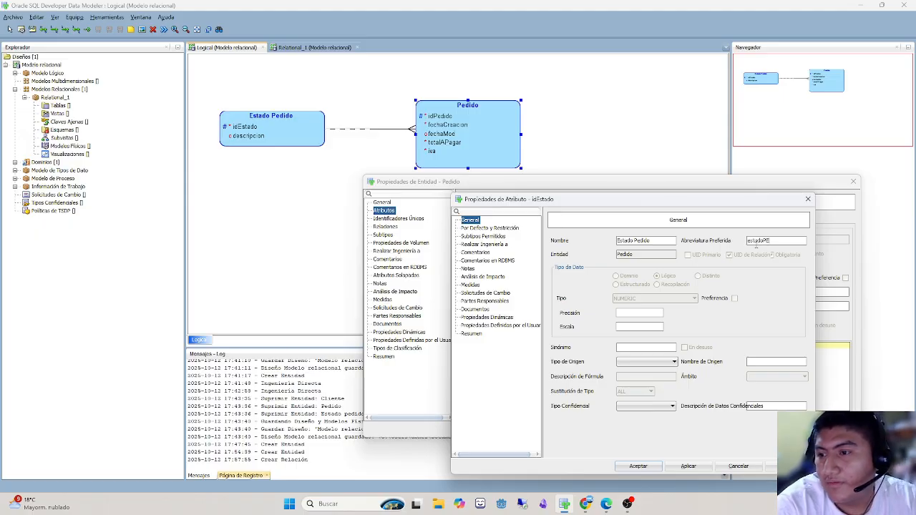
text(DIDO)
key(BackSpace)
key(BackSpace)
key(BackSpace)
key(BackSpace)
key(BackSpace)
text(edido)
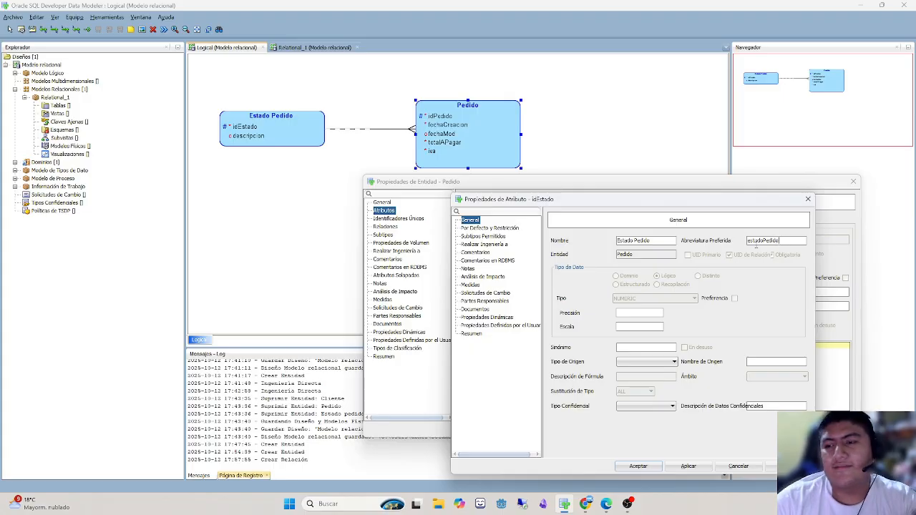
click(645, 466)
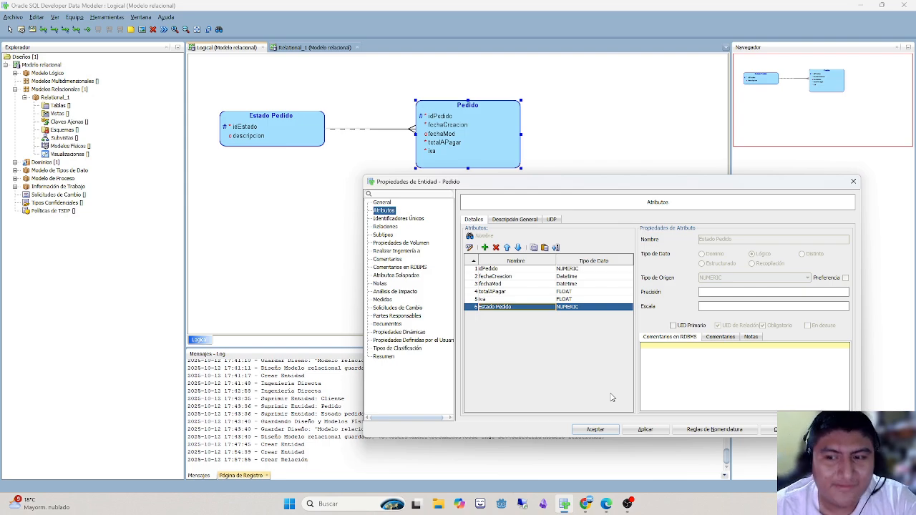
- Check the properties of Pedido's Estado Pedido attribute and accept the entity's properties
double_click(533, 306)
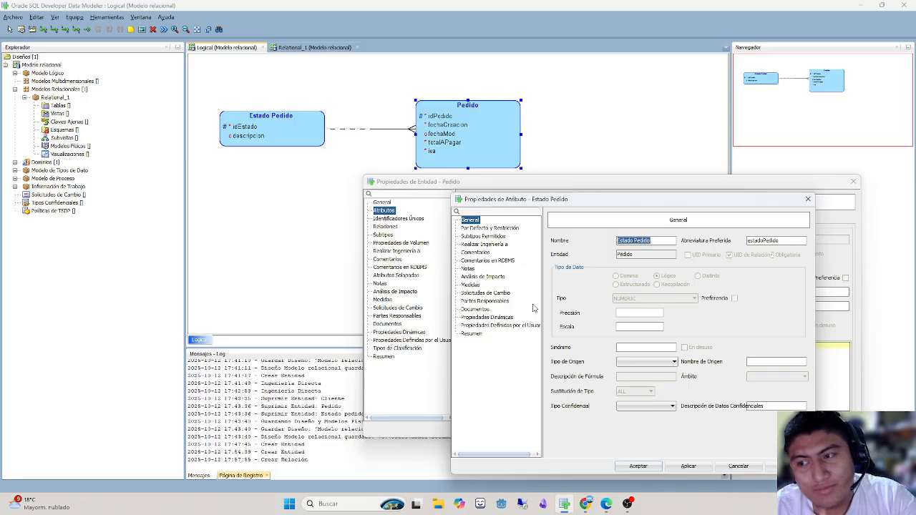
click(648, 469)
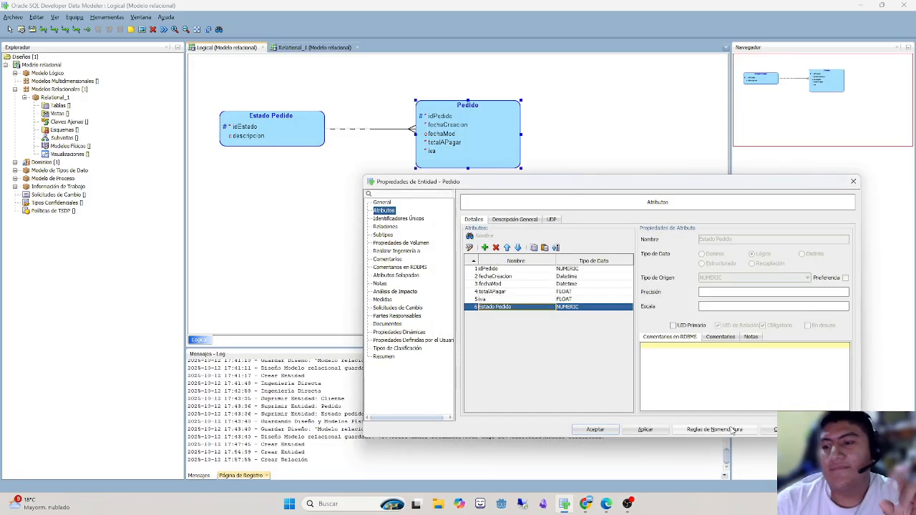
click(591, 430)
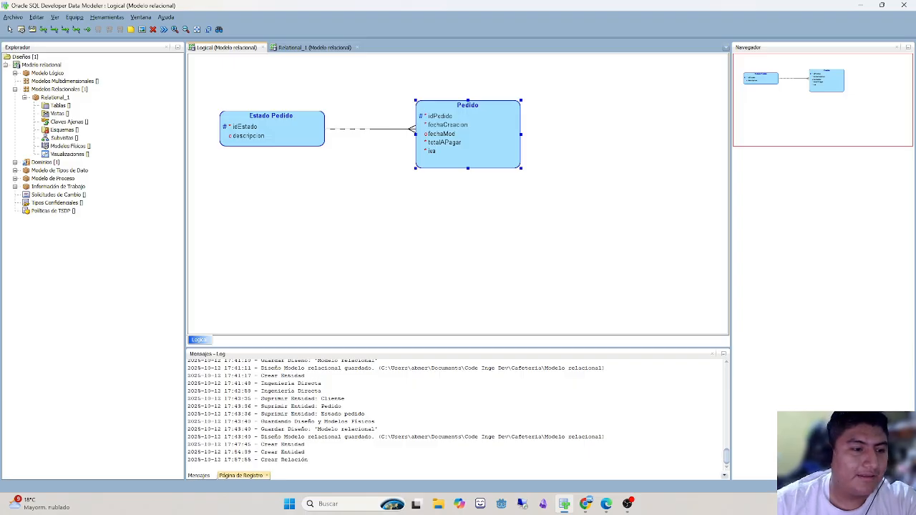
- Create an entity named Cliente below the existing entities, with the preferred abbreviation cliente
click(605, 504)
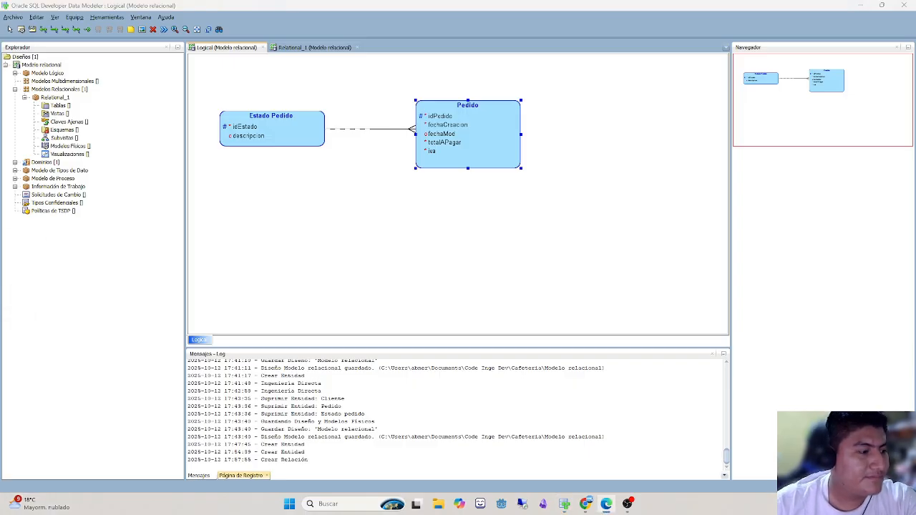
click(21, 29)
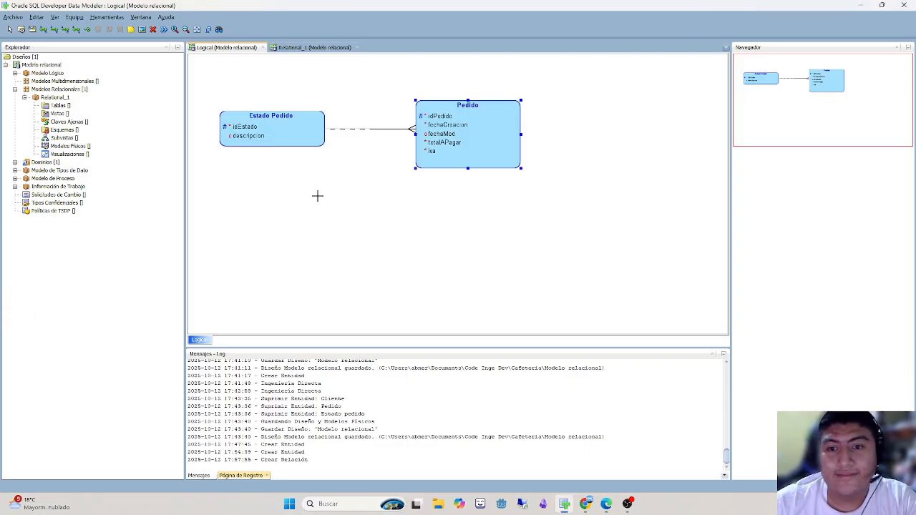
click(319, 201)
text(Cliente)
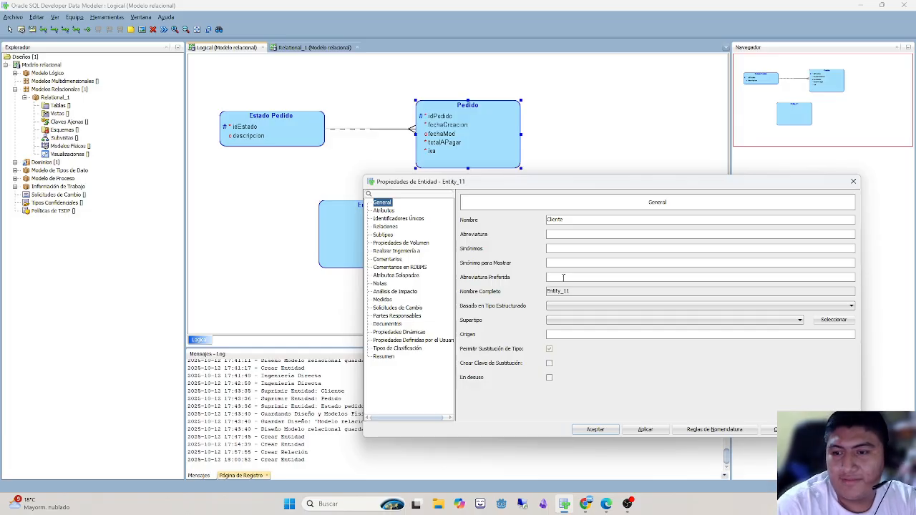
click(563, 277)
text(cliente)
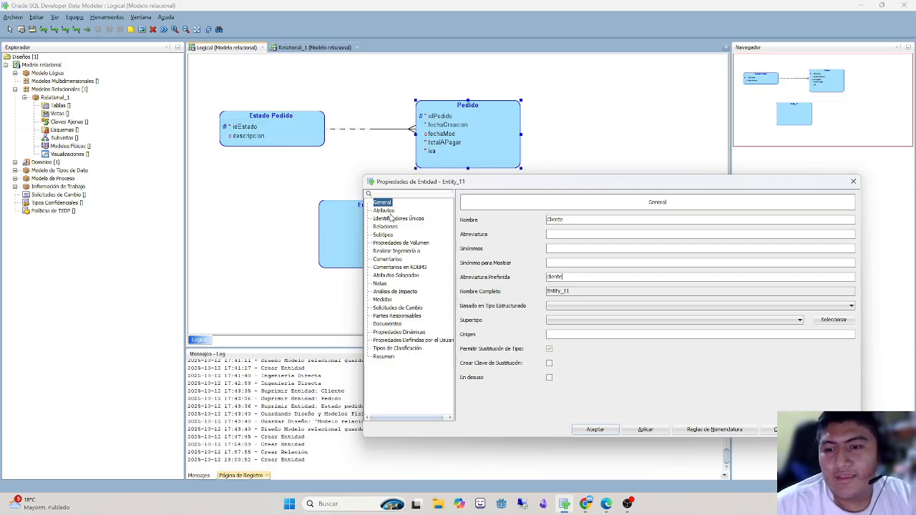
- Add an idCliente attribute to Cliente with the logical data type NUMERIC and make it the primary UID
click(388, 212)
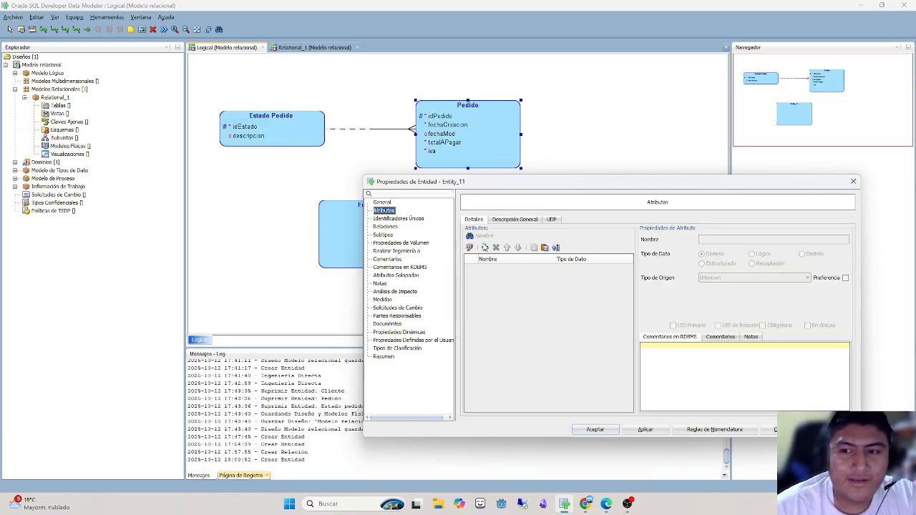
click(484, 247)
text(idCliente)
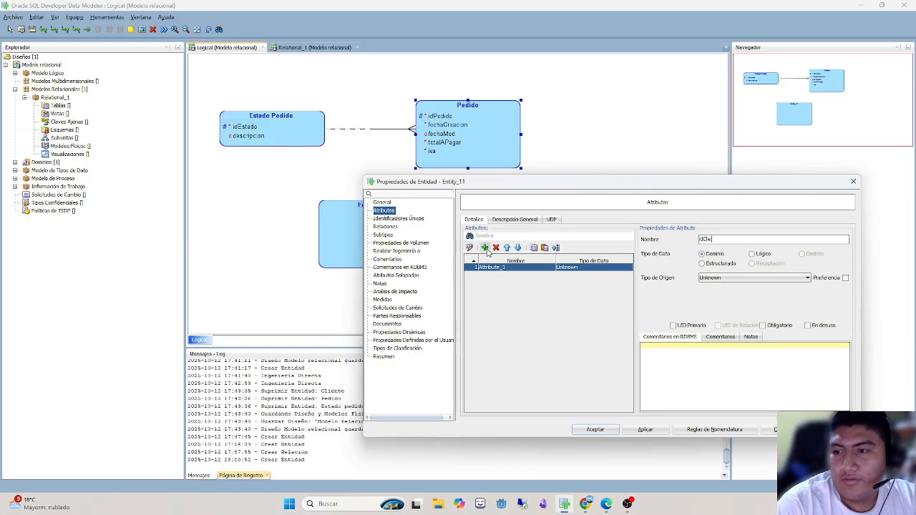
click(756, 255)
click(749, 277)
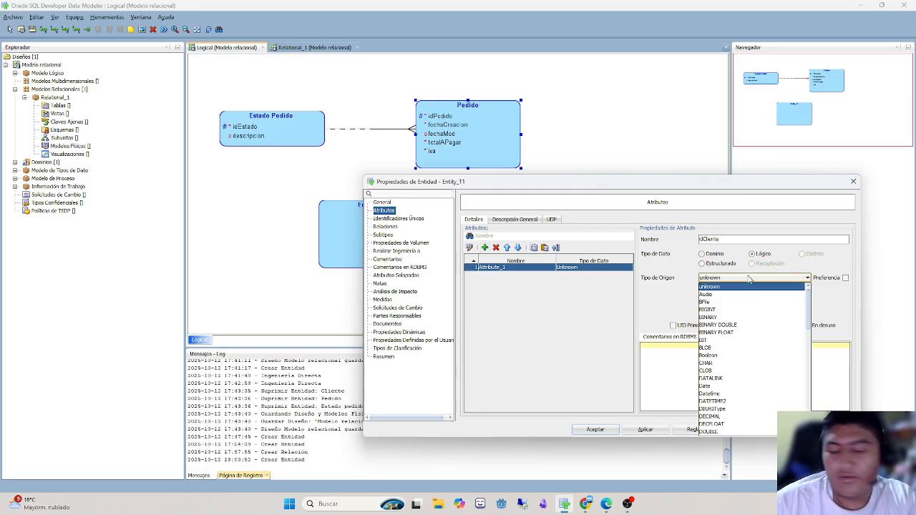
text(num)
key(Return)
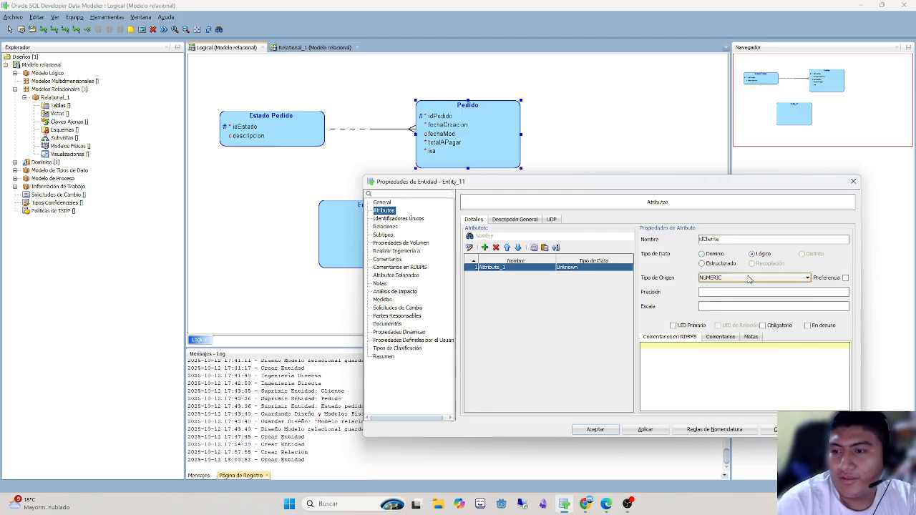
click(673, 325)
- Add a nombre attribute to Cliente with the logical data type VARCHAR, size 255 and CHAR units
click(486, 248)
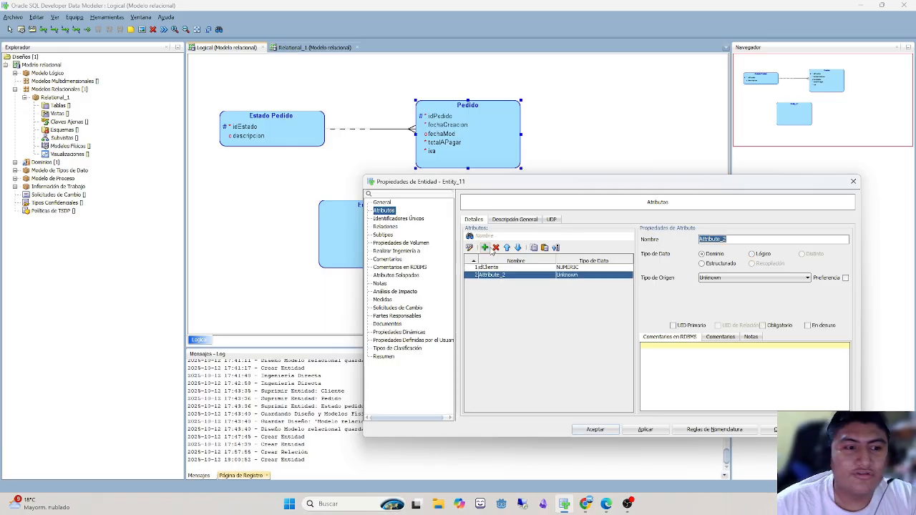
text(nombre)
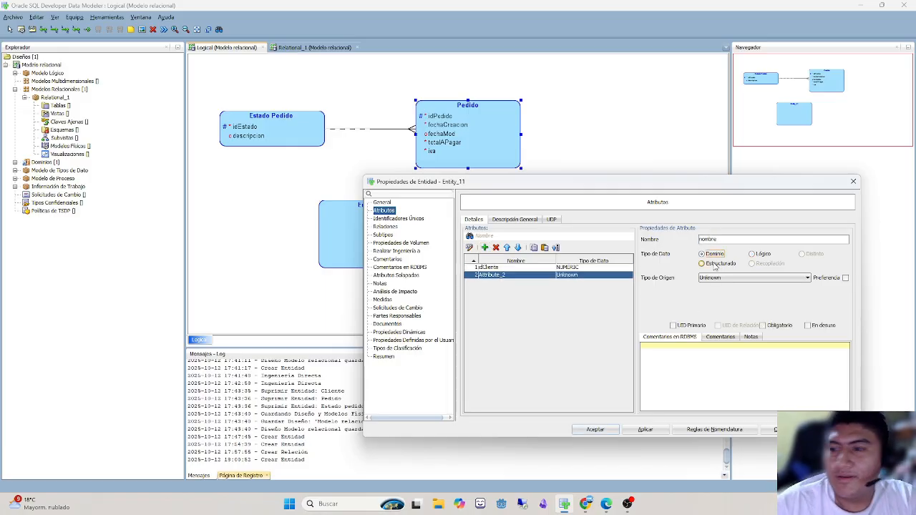
click(753, 254)
click(751, 278)
scroll(736, 358, down, 10)
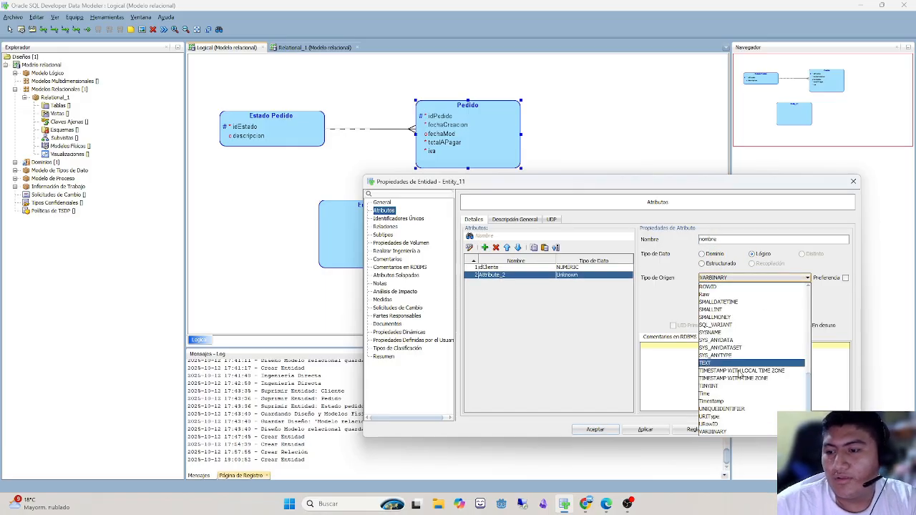
click(738, 417)
click(720, 293)
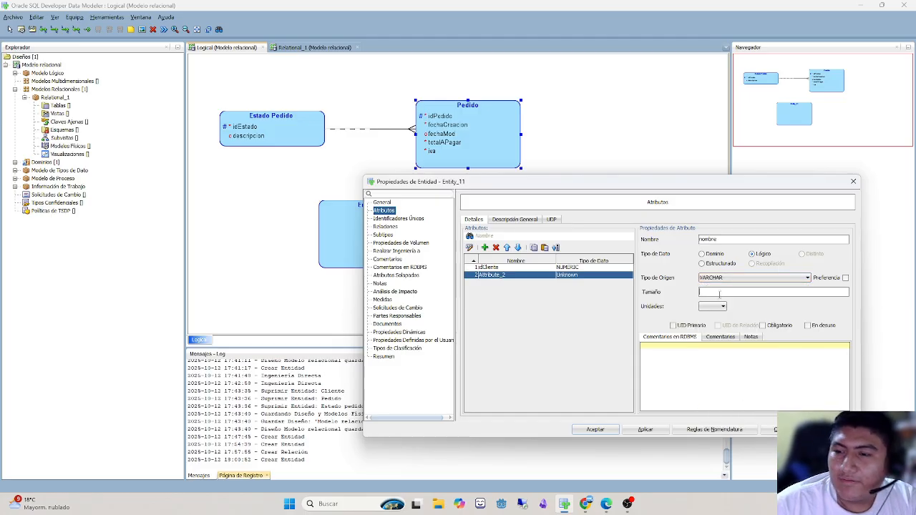
text(255)
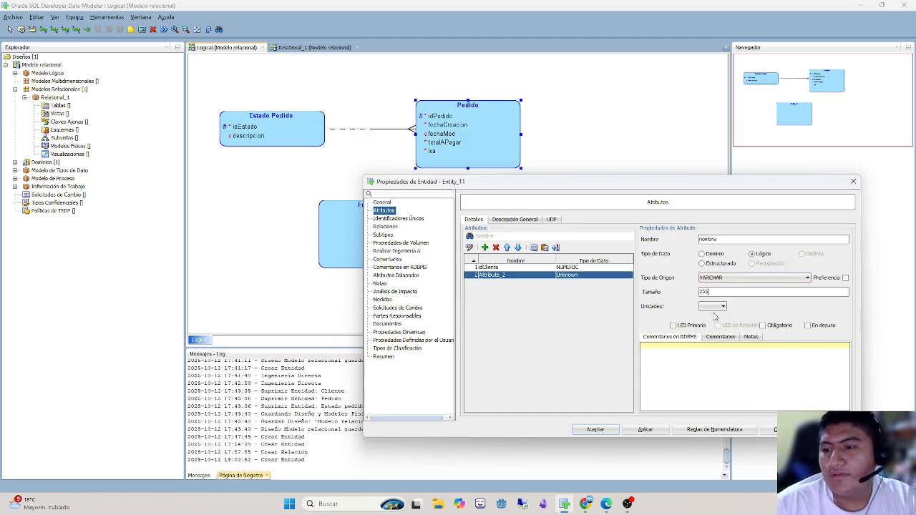
click(716, 306)
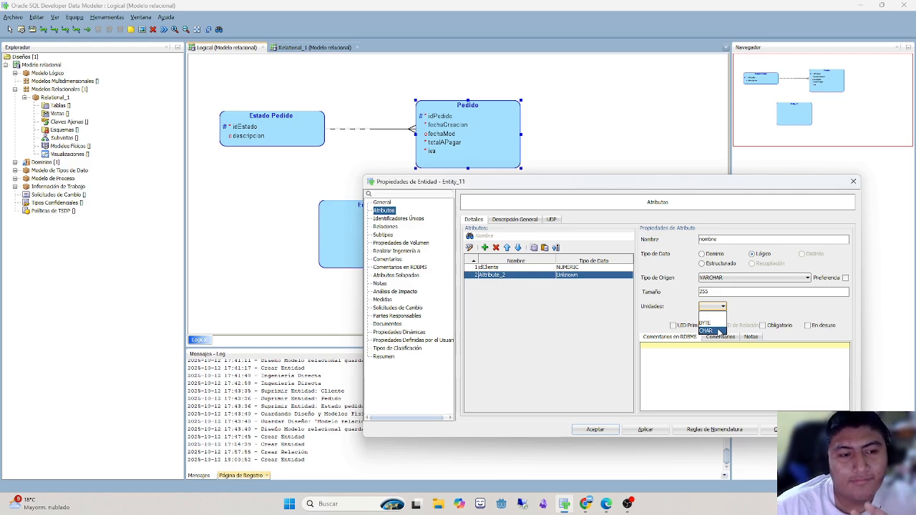
click(716, 330)
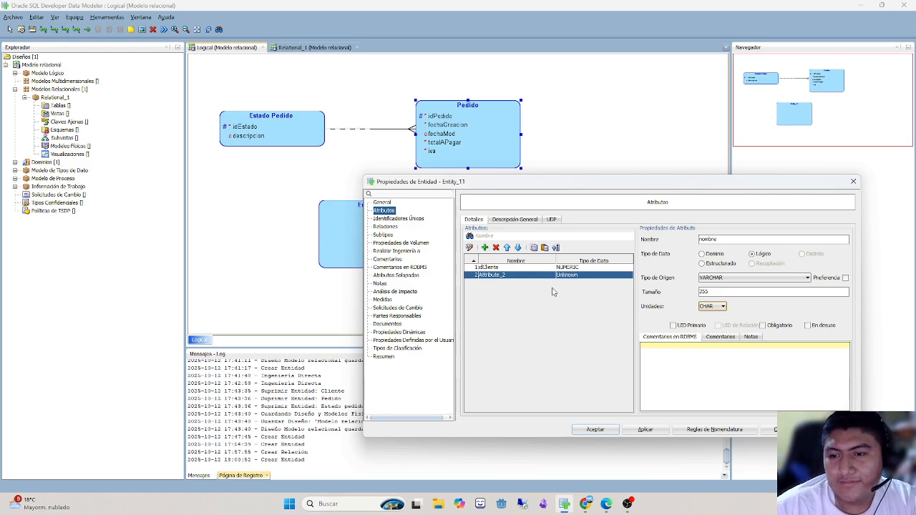
click(512, 267)
click(518, 276)
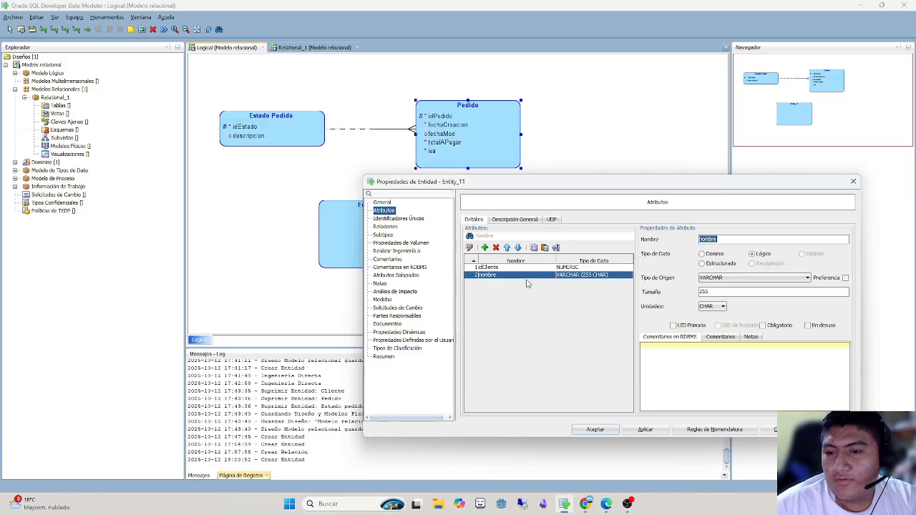
- Add a fechaCreacion attribute to Cliente with the logical data type Datetime, accept the entity and place it below Pedido
click(484, 247)
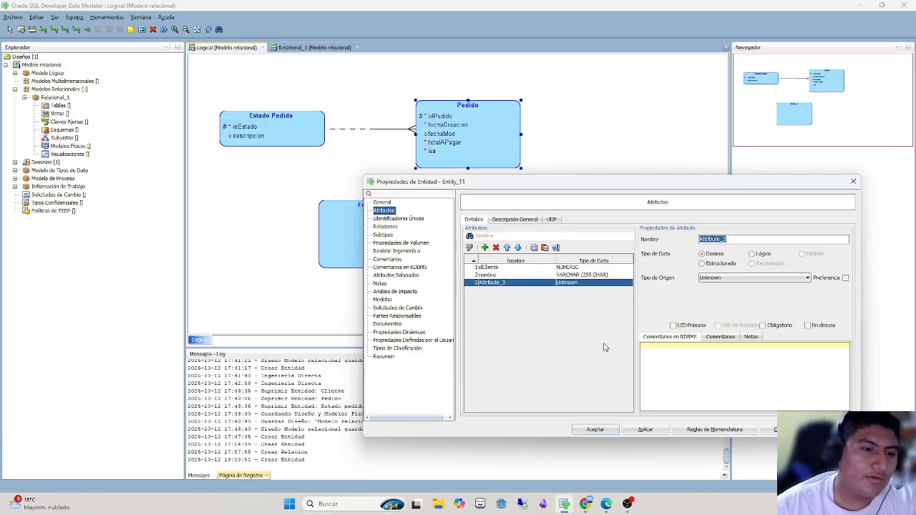
text(fechaCreacion)
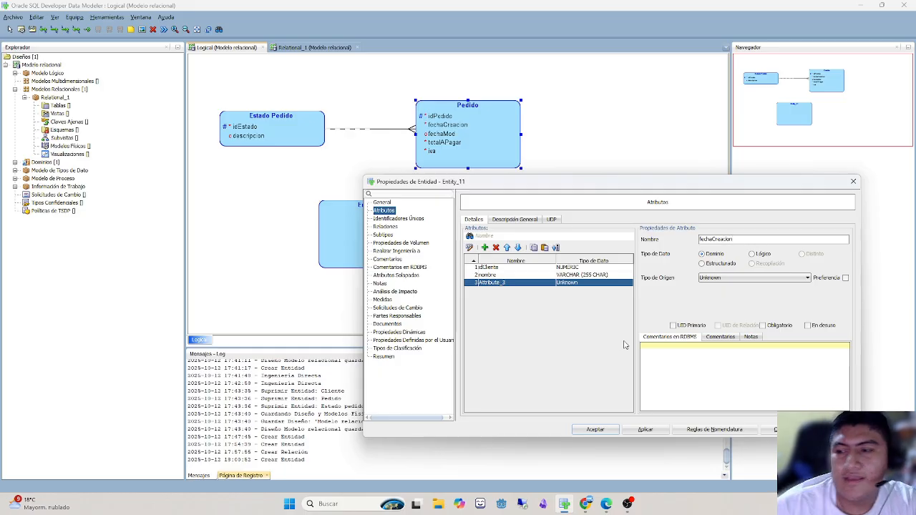
click(757, 254)
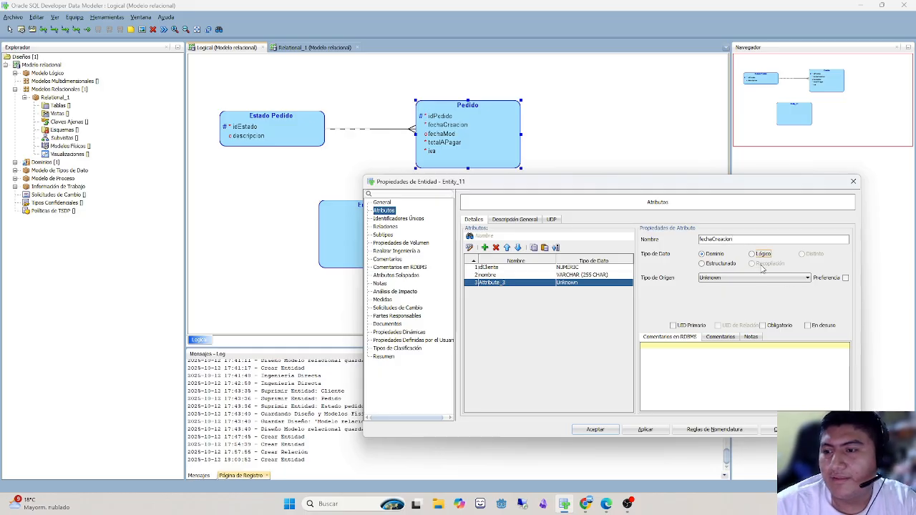
click(752, 279)
scroll(724, 351, down, 3)
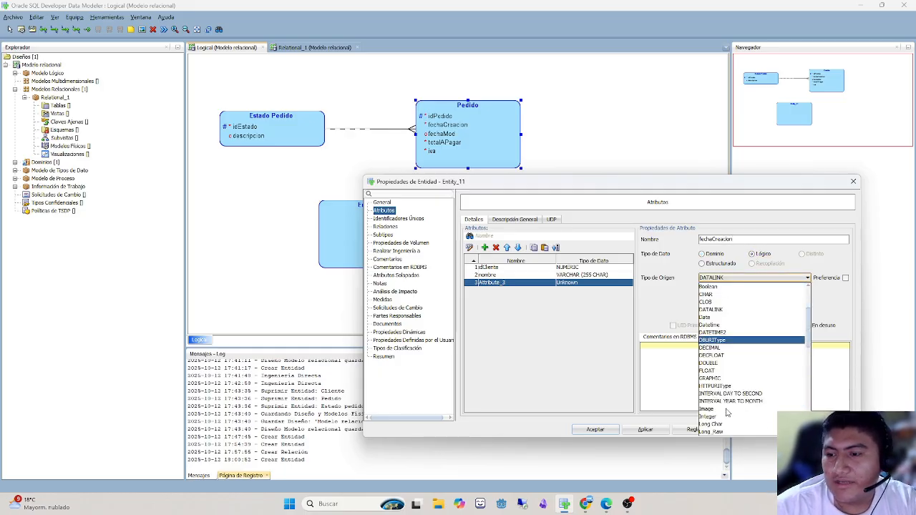
click(712, 325)
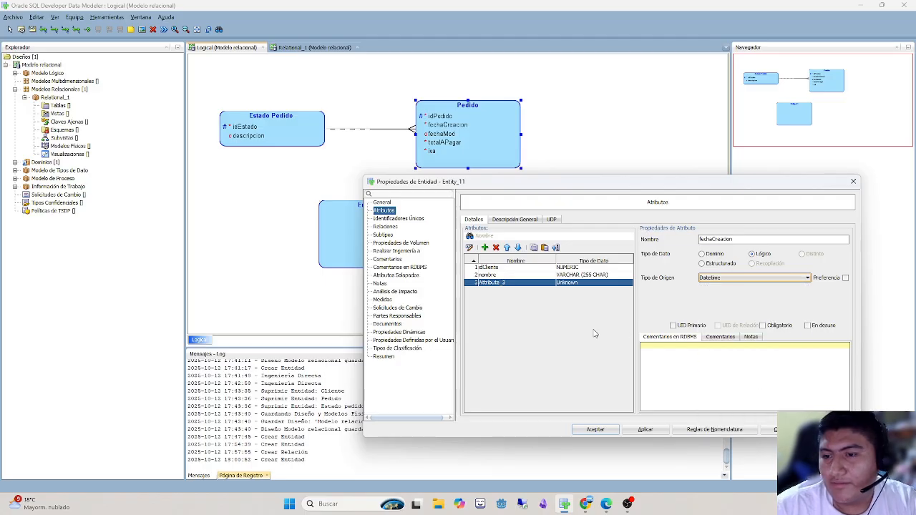
click(544, 283)
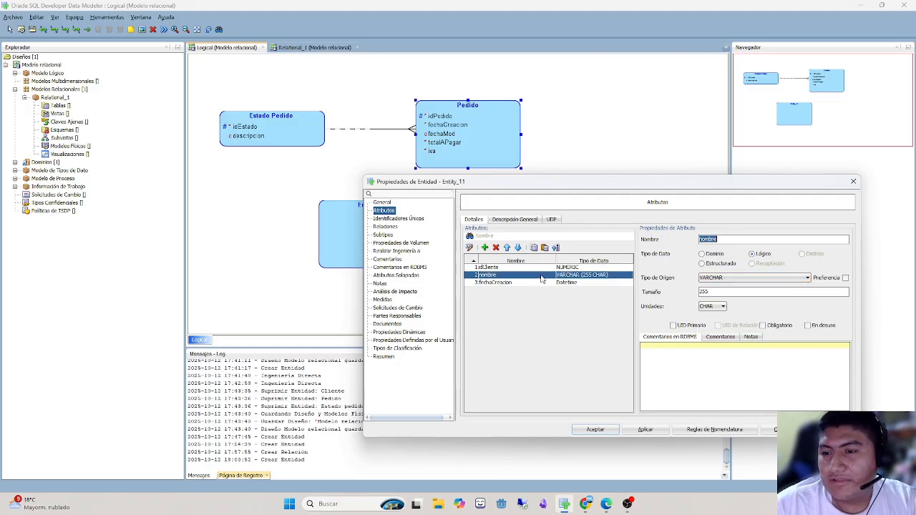
click(540, 284)
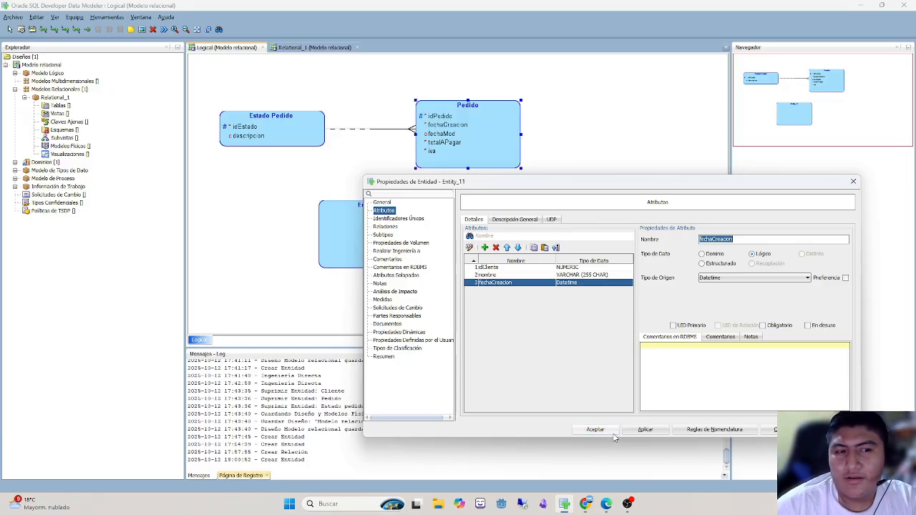
click(572, 430)
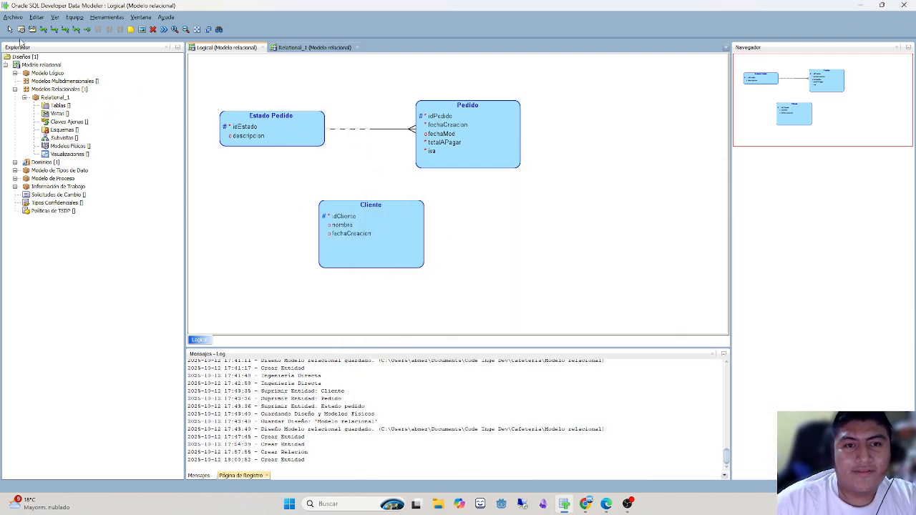
drag(365, 229, 470, 259)
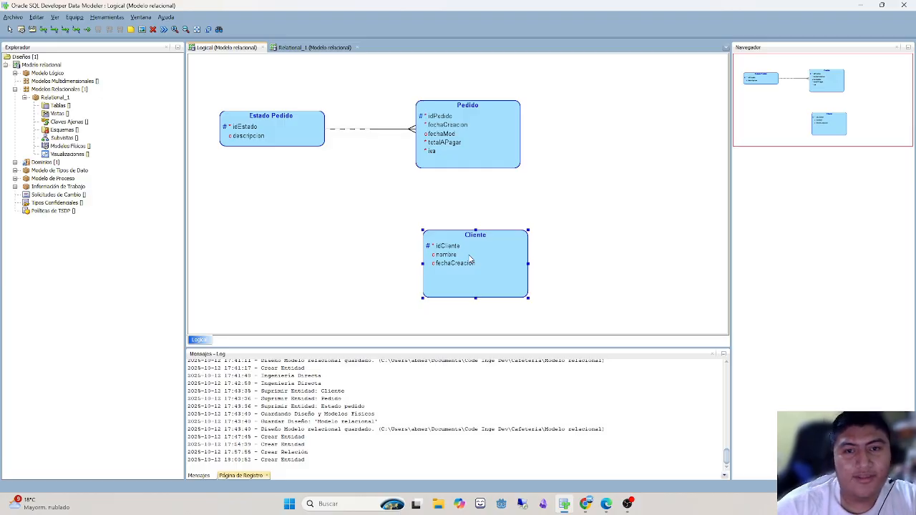
click(54, 32)
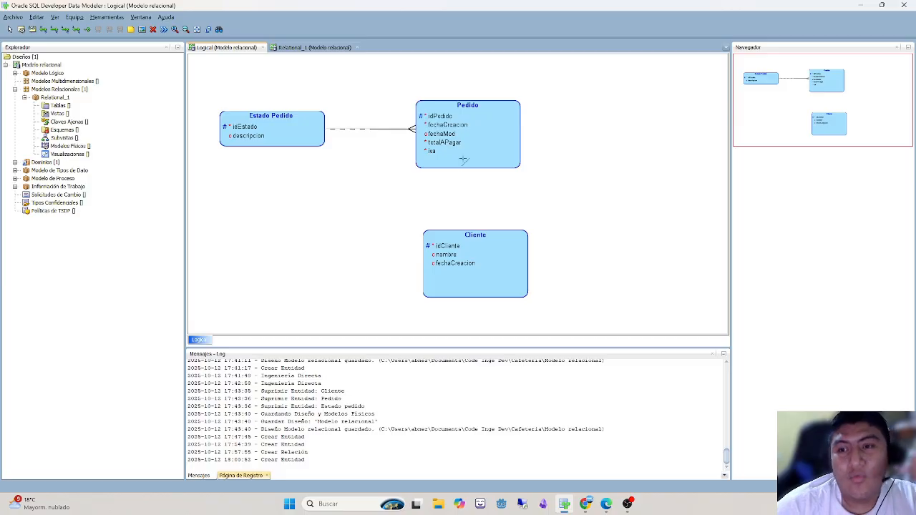
click(461, 158)
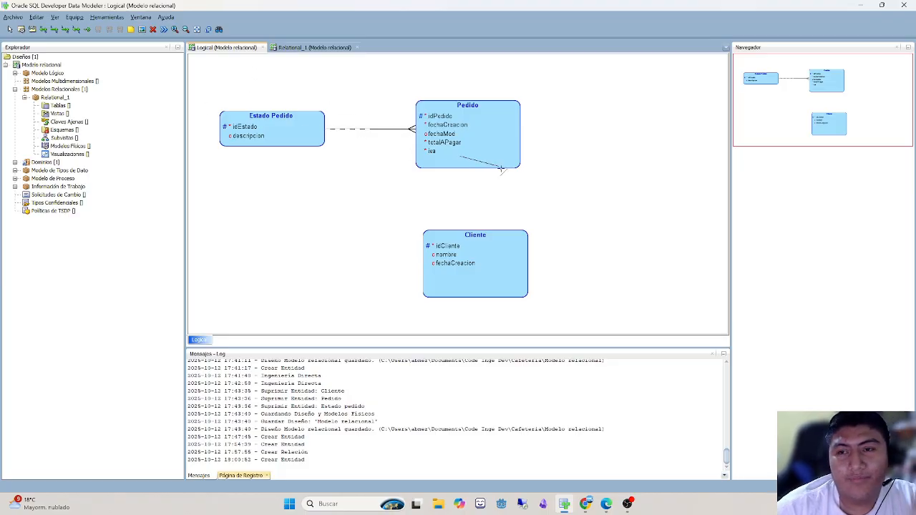
click(500, 208)
key(Return)
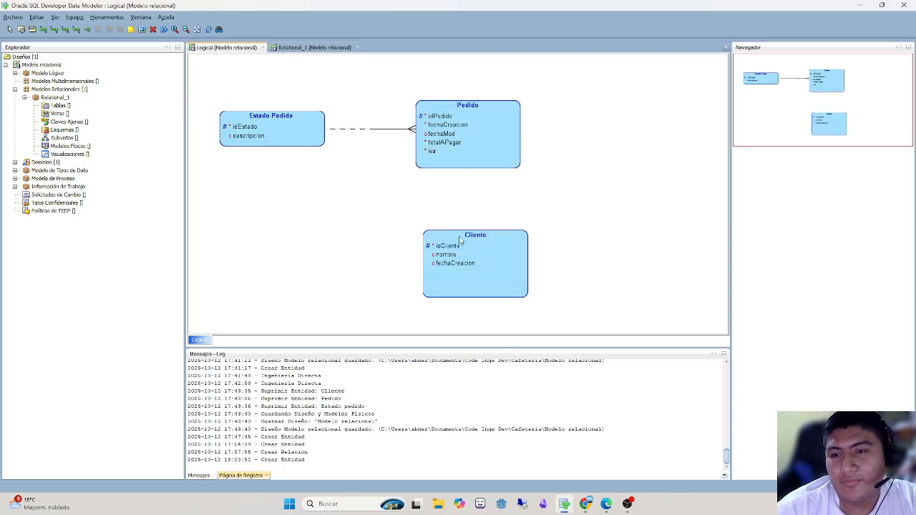
- Create a 1:N relation from Cliente to Pedido and name it ClientePedido
click(59, 32)
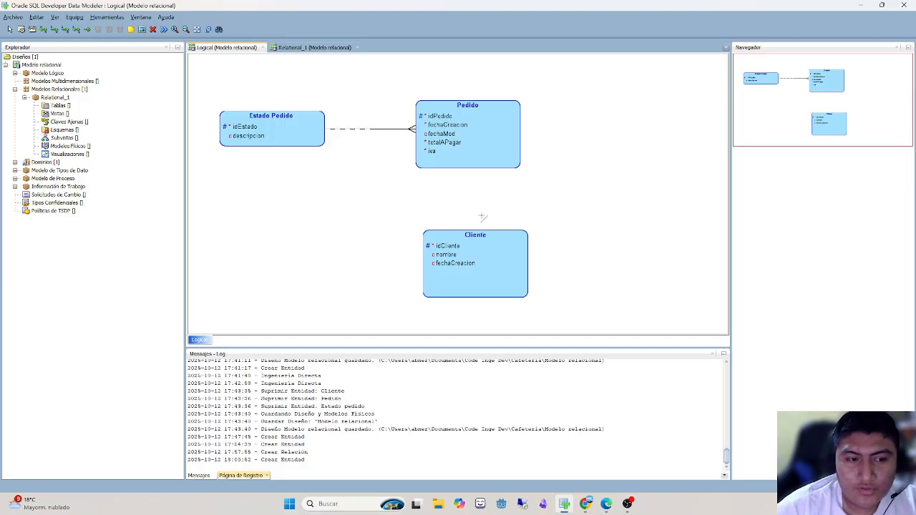
click(475, 250)
click(472, 157)
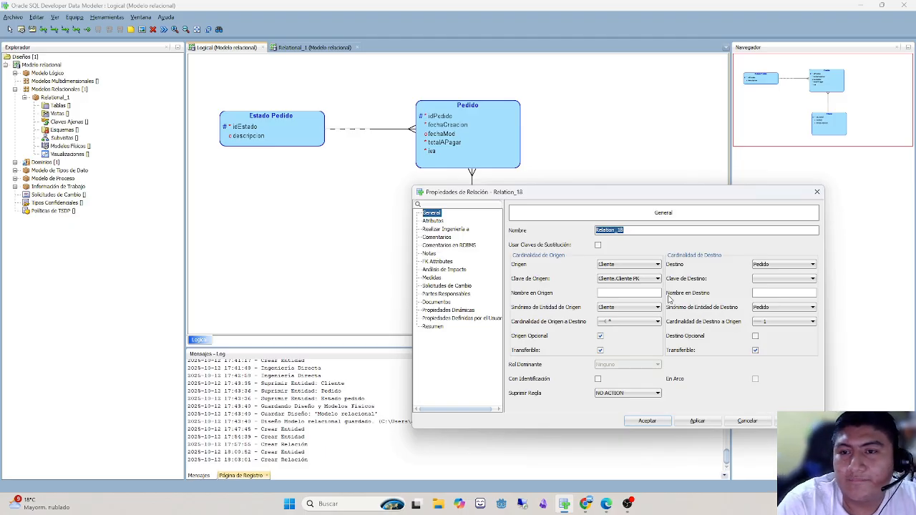
text(cliente)
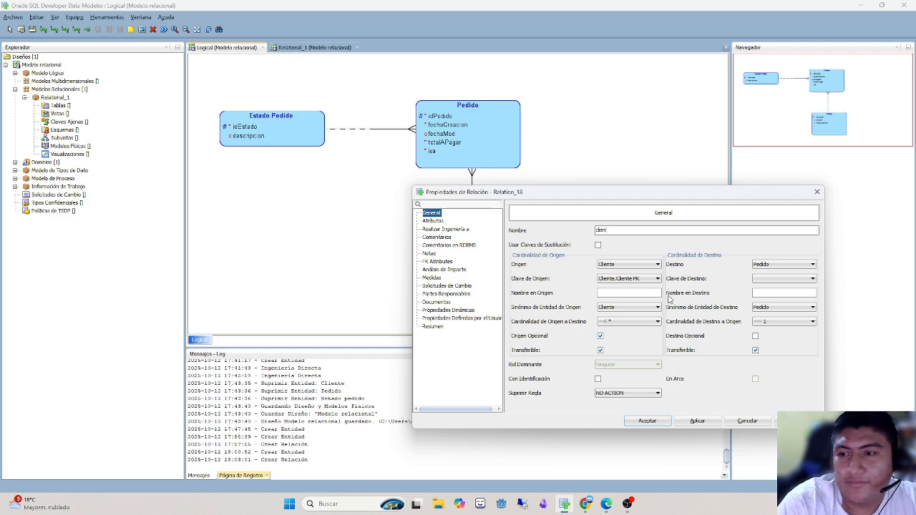
key(BackSpace)
key(BackSpace)
key(BackSpace)
key(BackSpace)
text(ClientePedido)
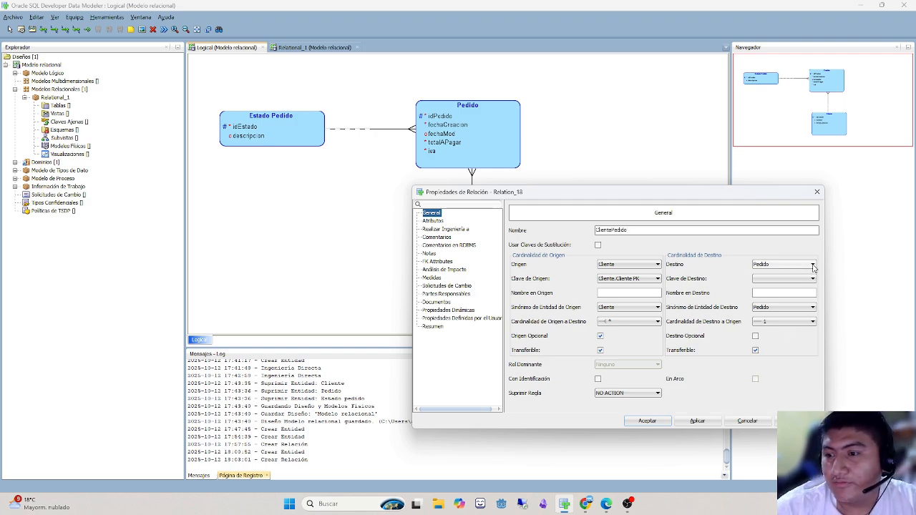
- Set the relation's name on the destination side to clientePedido and accept the relation properties
click(431, 221)
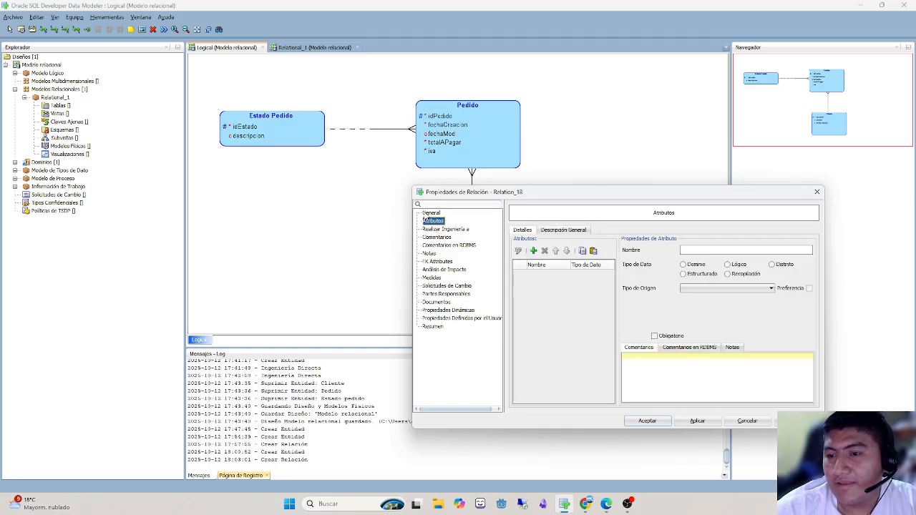
click(430, 214)
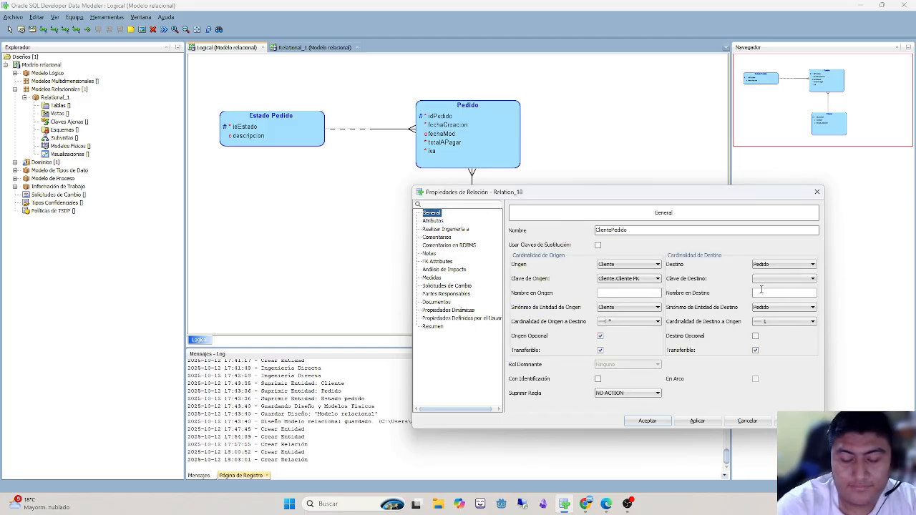
click(761, 290)
text(c)
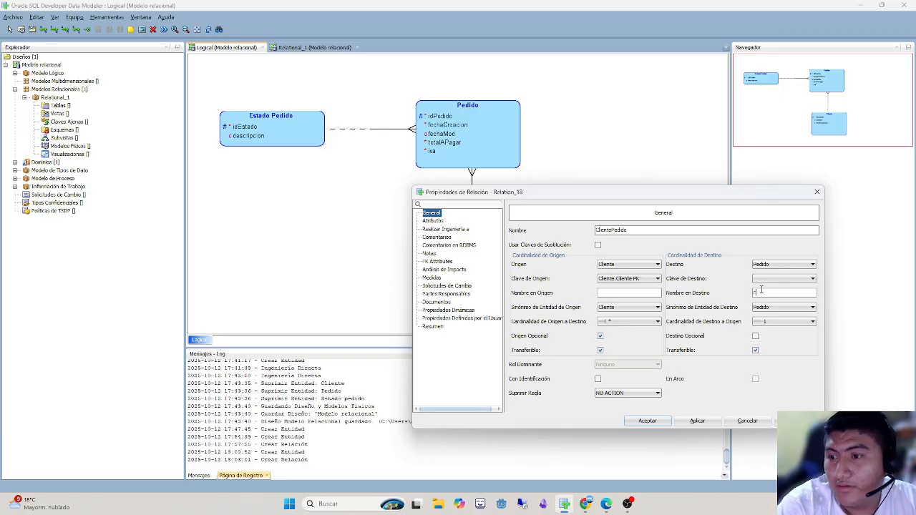
text(liente)
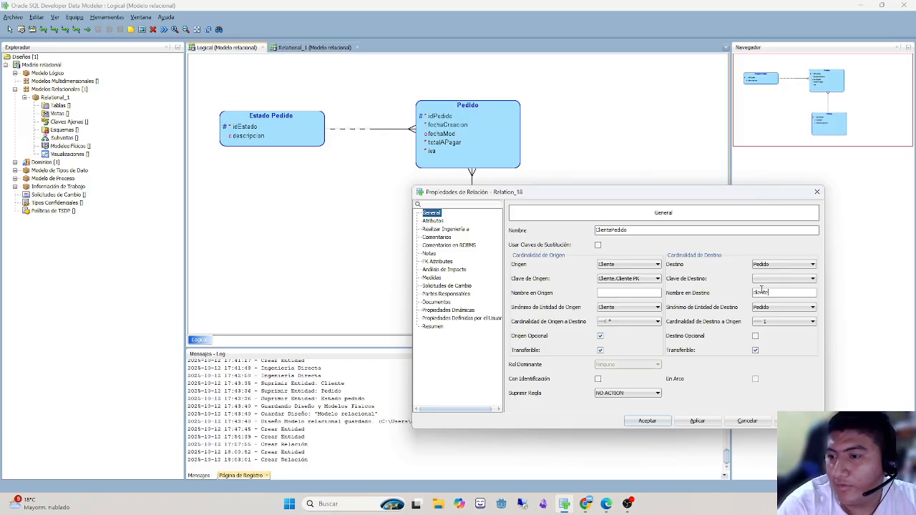
text(Pedido)
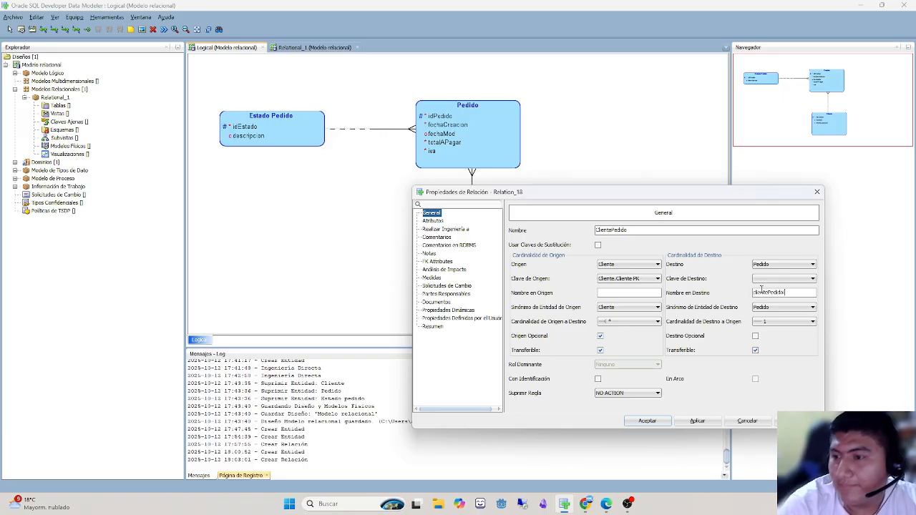
click(647, 421)
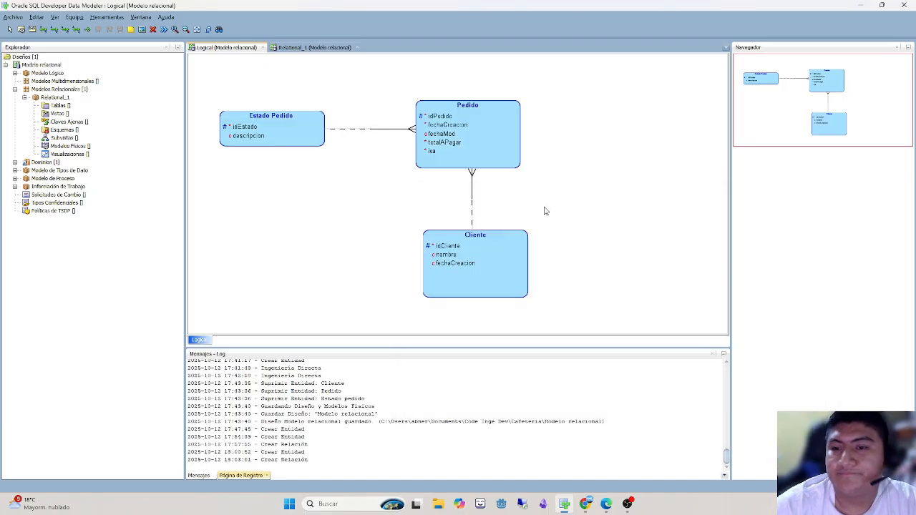
- Rename Pedido's foreign-key attribute idCliente as Cliente pedido
double_click(517, 254)
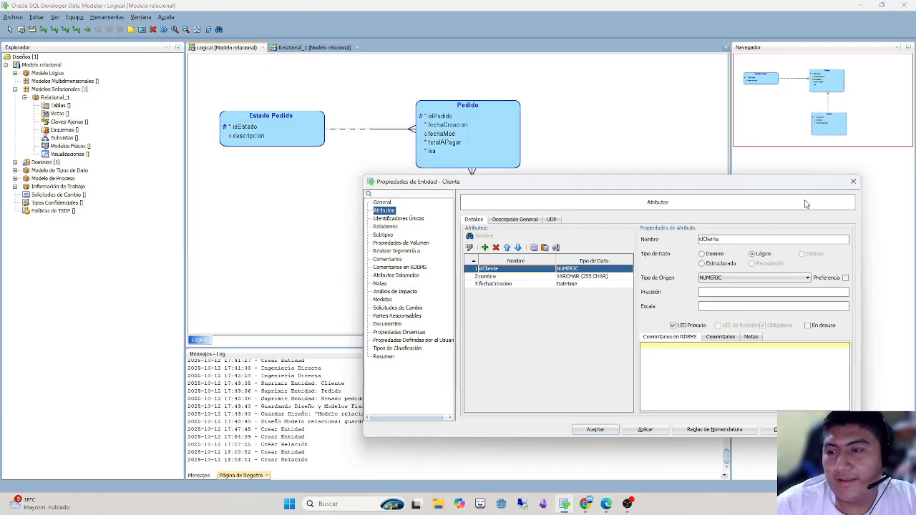
click(846, 187)
double_click(491, 147)
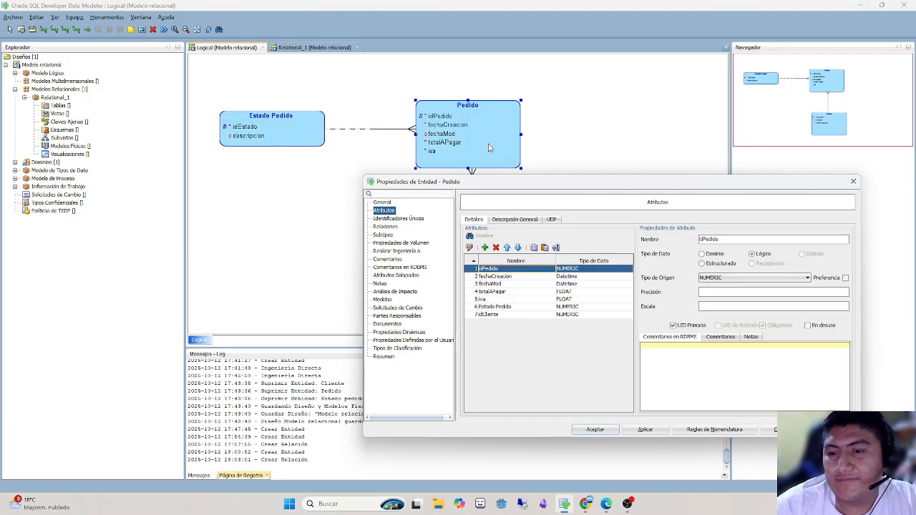
click(499, 314)
double_click(498, 316)
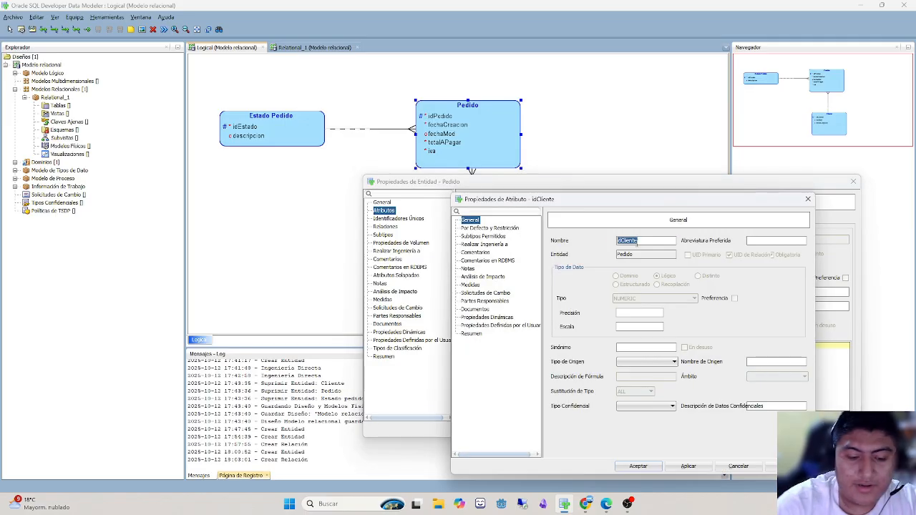
text(Cliente ped)
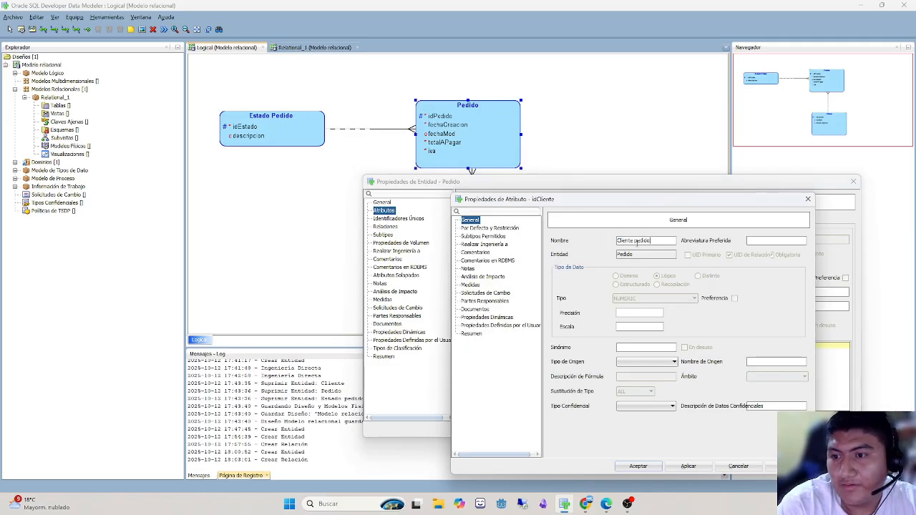
text(ido)
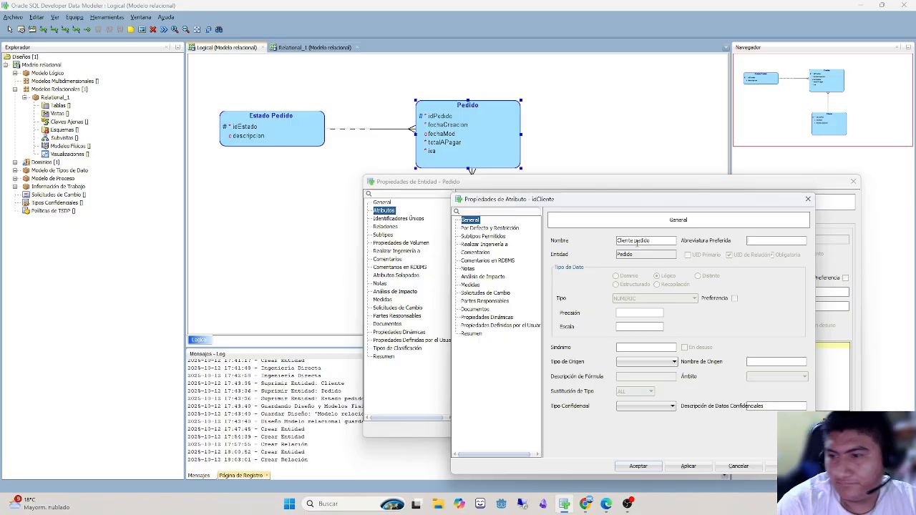
- Set the Cliente pedido attribute's preferred abbreviation to idCliente and accept the attribute and Pedido's properties
click(758, 241)
text(idCliente)
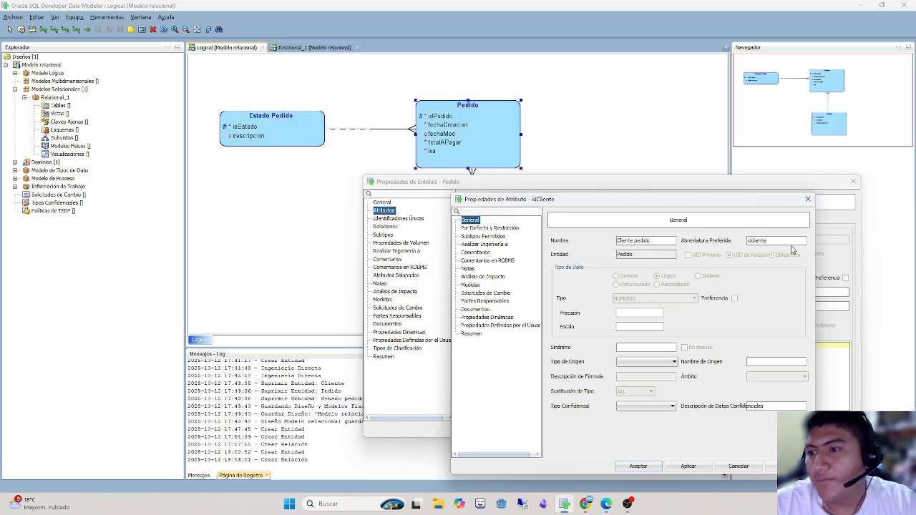
double_click(757, 241)
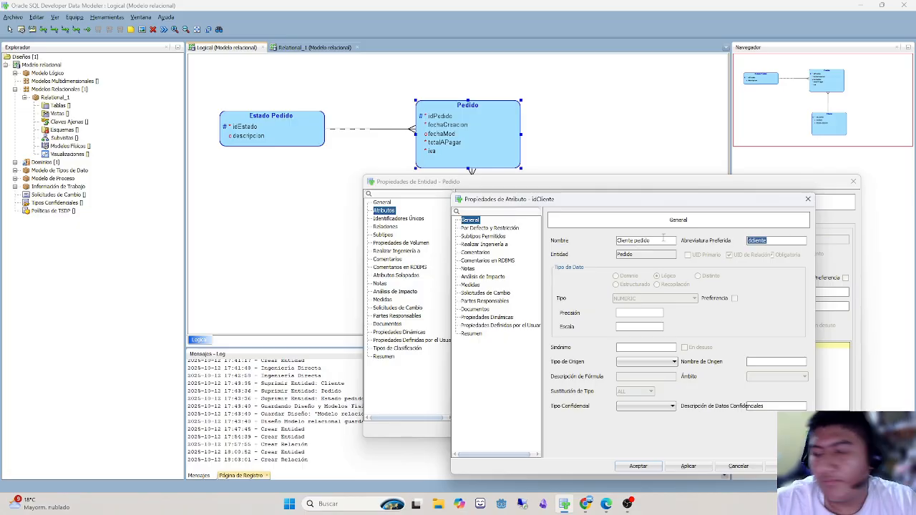
text(idClie)
key(BackSpace)
key(BackSpace)
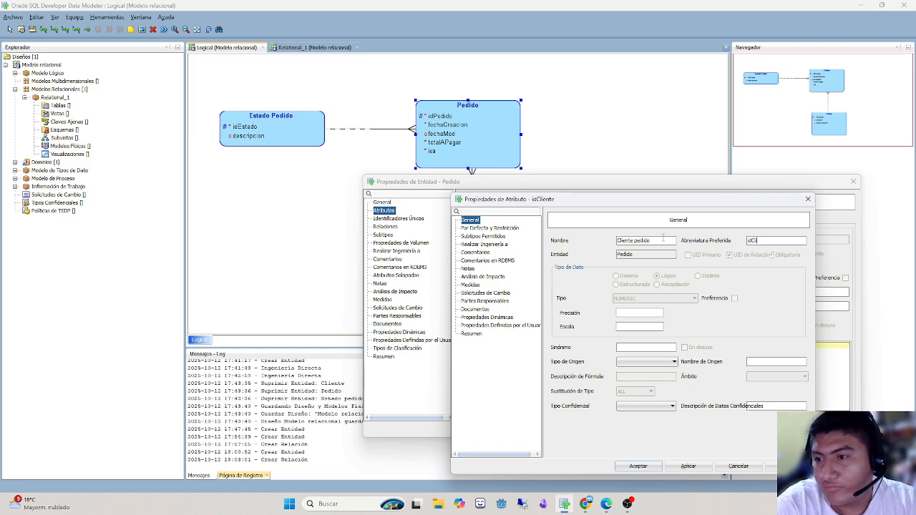
text(iente)
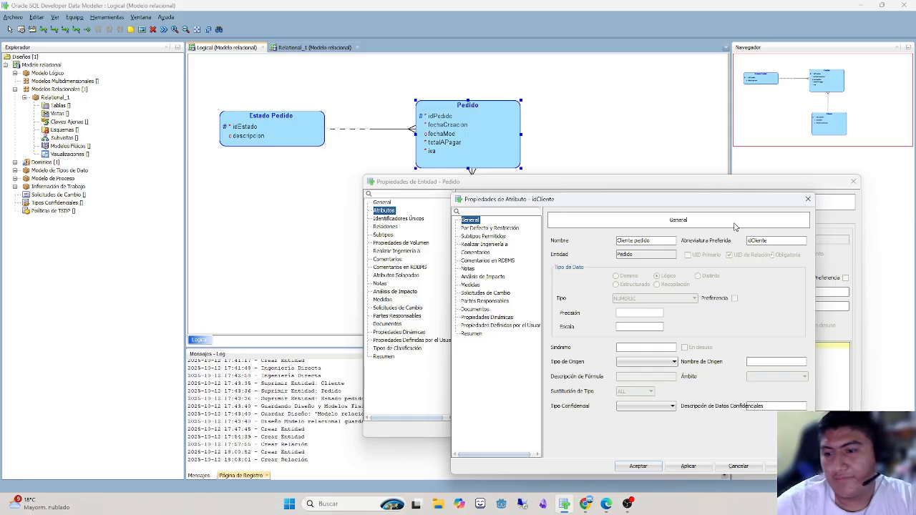
click(638, 465)
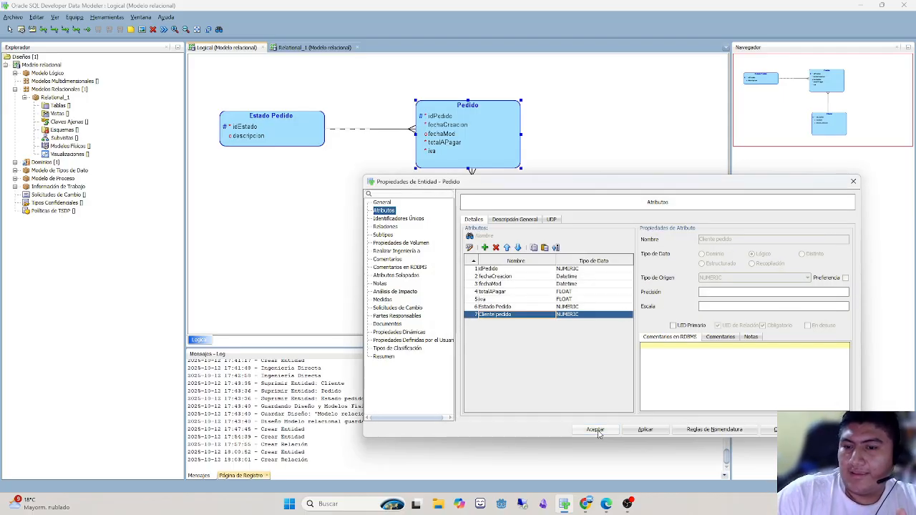
click(486, 270)
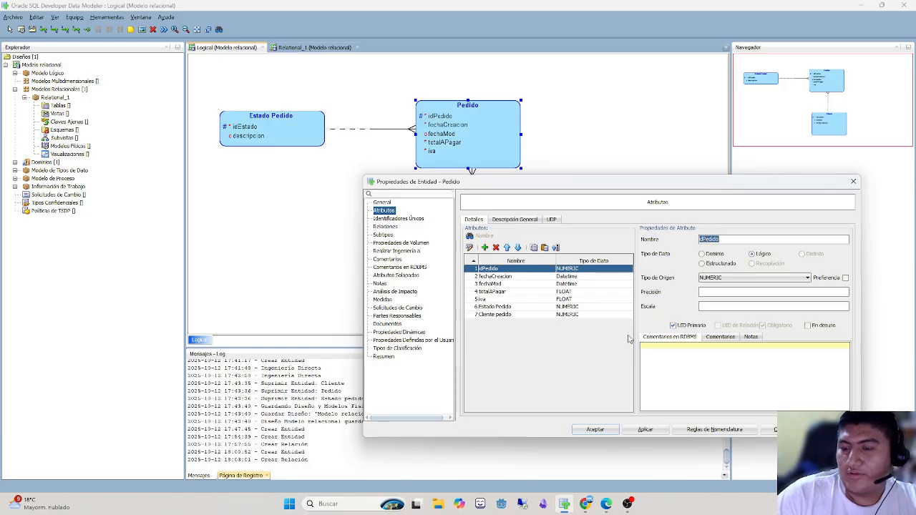
click(595, 430)
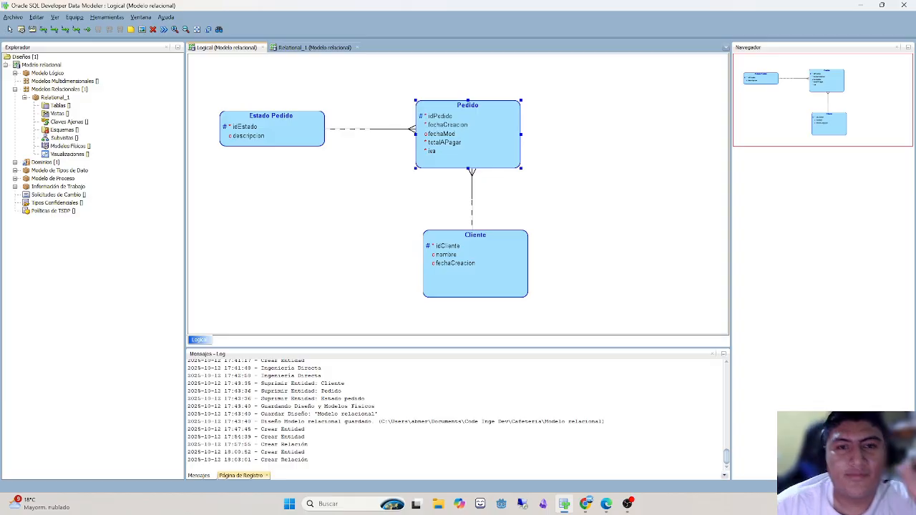
- Engineer the whole logical model to the relational model Relational_1
click(164, 30)
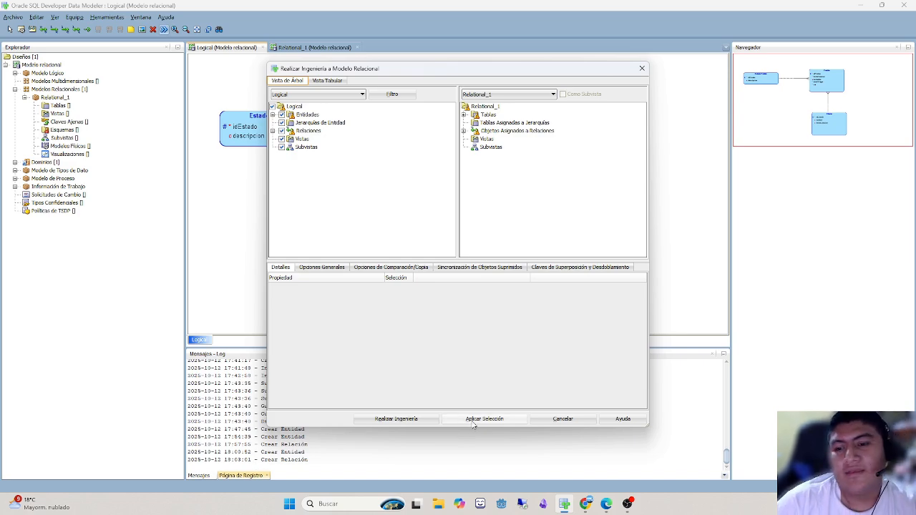
click(391, 420)
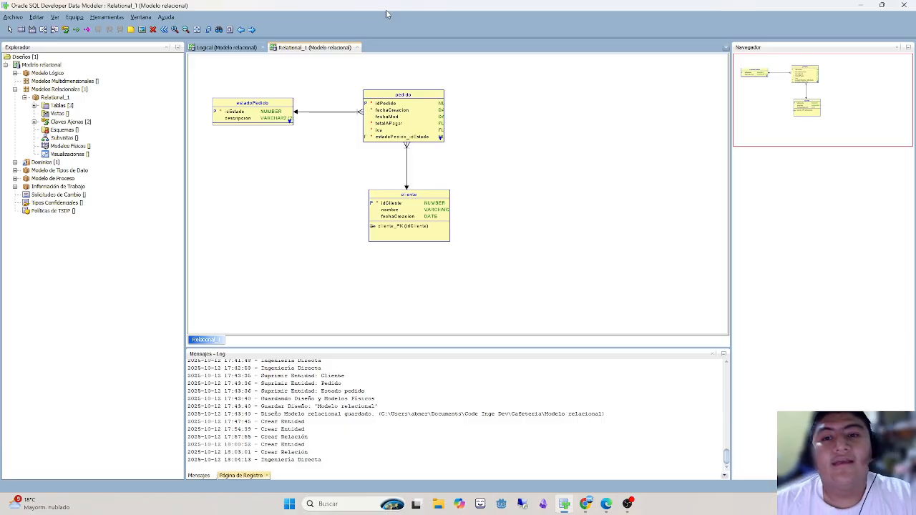
- Open the pedido table's properties, look through its columns, and rename the estadoPedido_idEstado column as estadoPedido
double_click(408, 112)
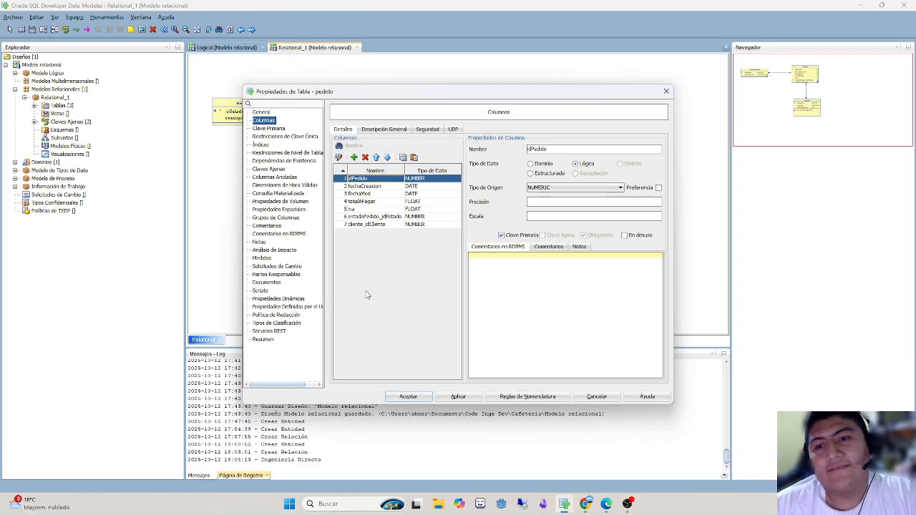
click(371, 187)
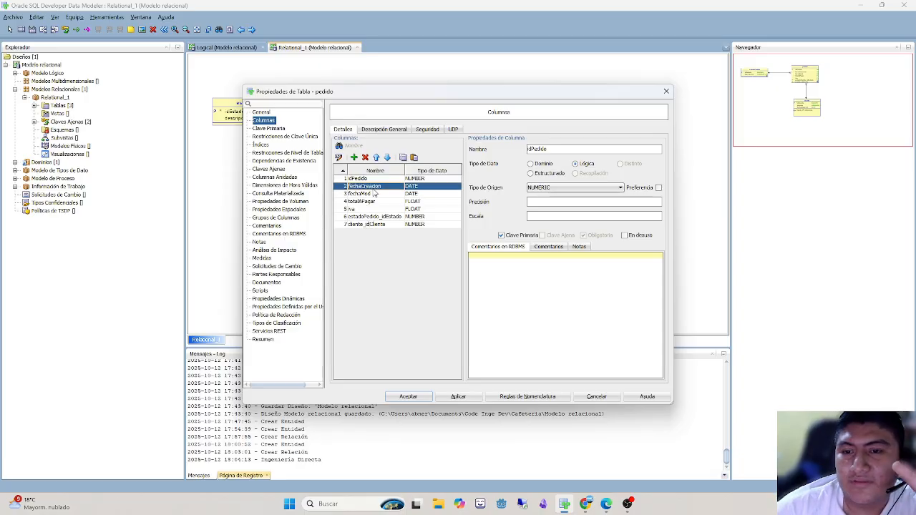
click(371, 195)
click(372, 202)
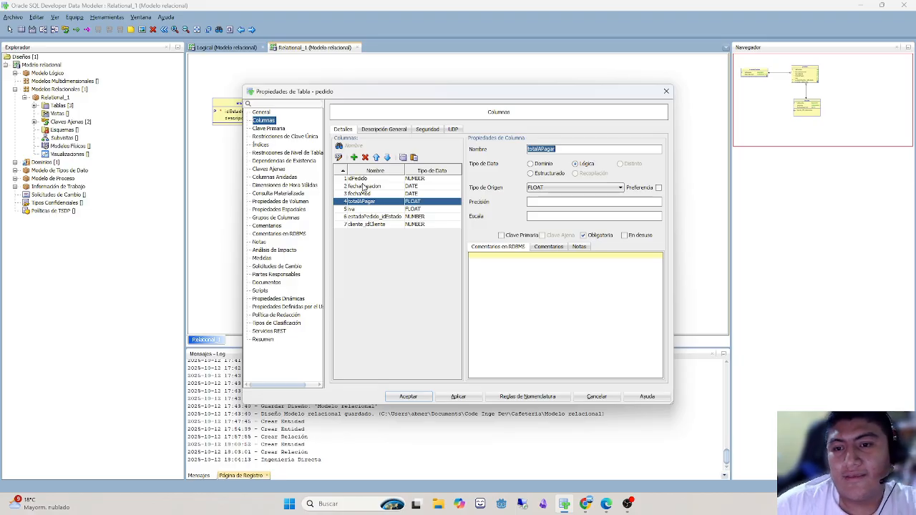
drag(364, 187, 366, 195)
click(373, 210)
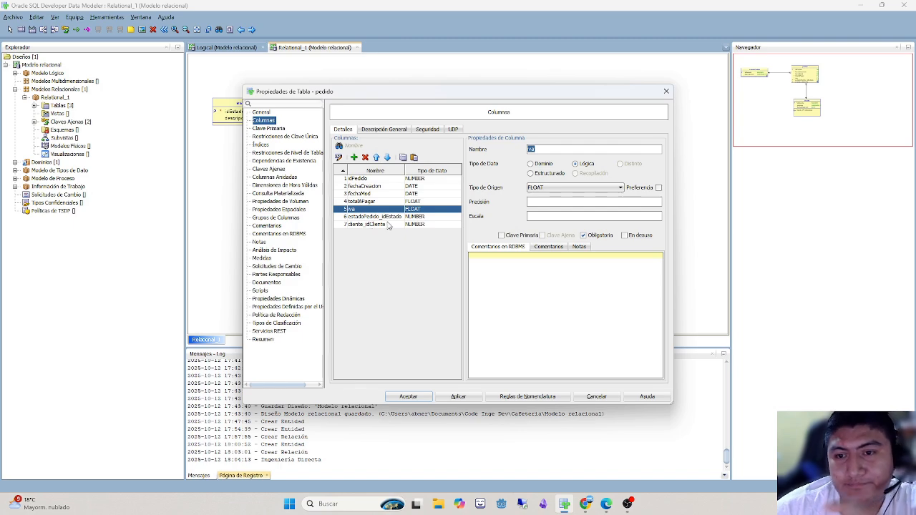
click(358, 217)
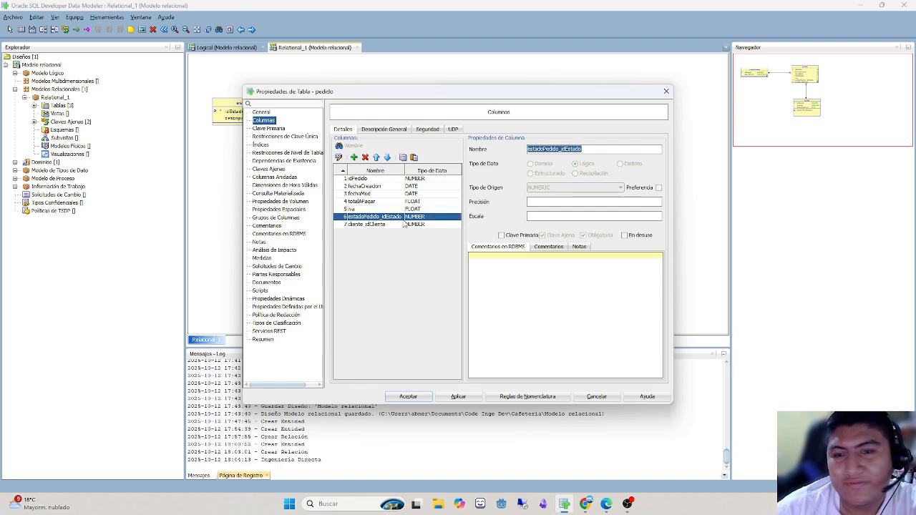
double_click(379, 217)
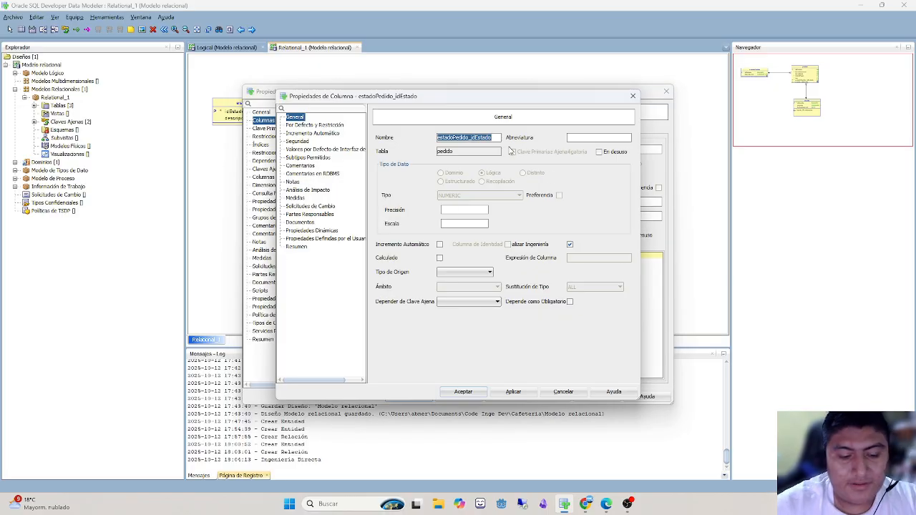
text(estadoPEdido)
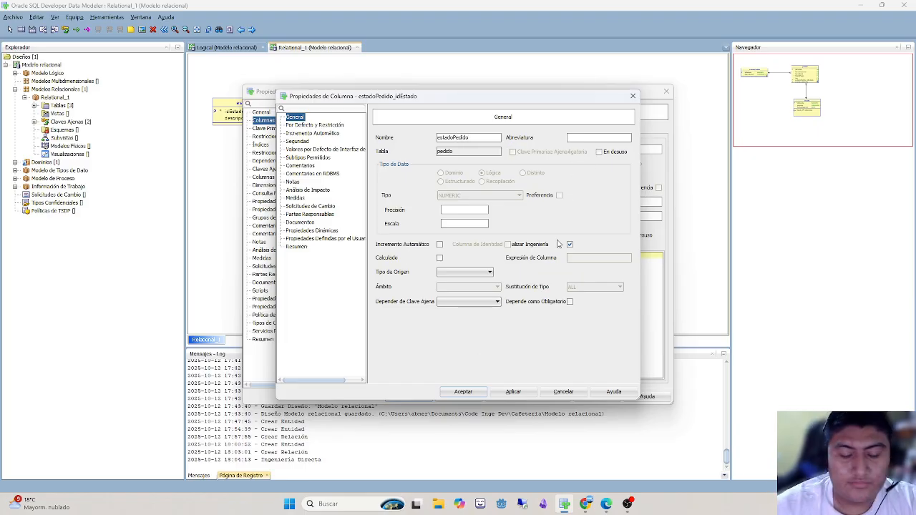
click(463, 392)
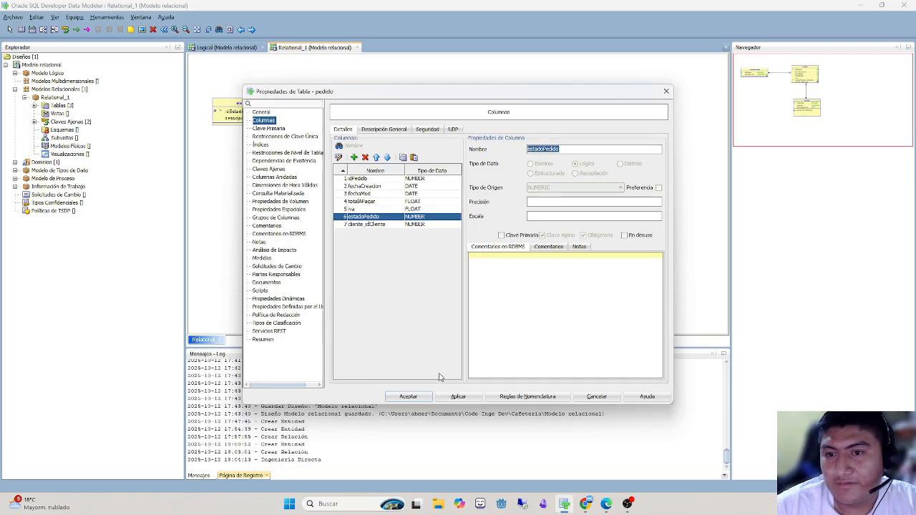
- Rename pedido's foreign-key column cliente_idCliente as idCliente
double_click(373, 225)
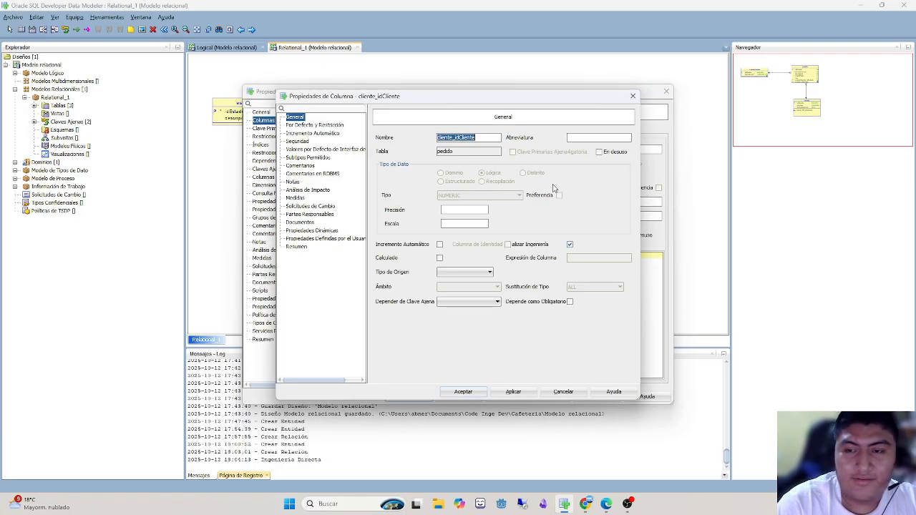
text(idCliente)
key(Return)
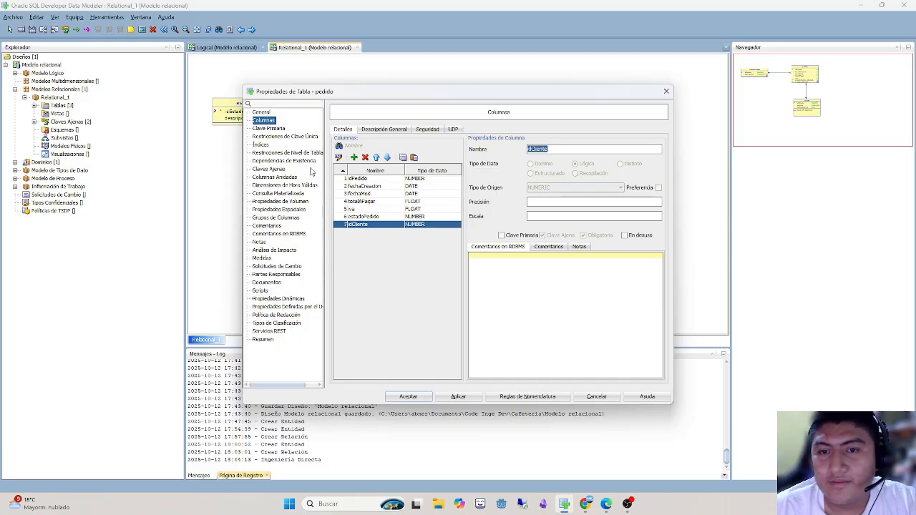
- Enable auto-increment on pedido's primary-key column idPedido and accept the column properties
click(384, 186)
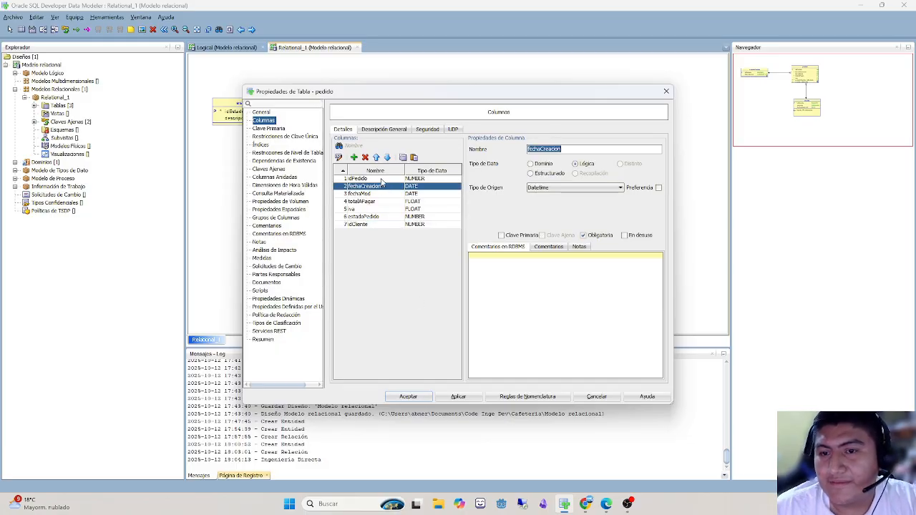
click(382, 178)
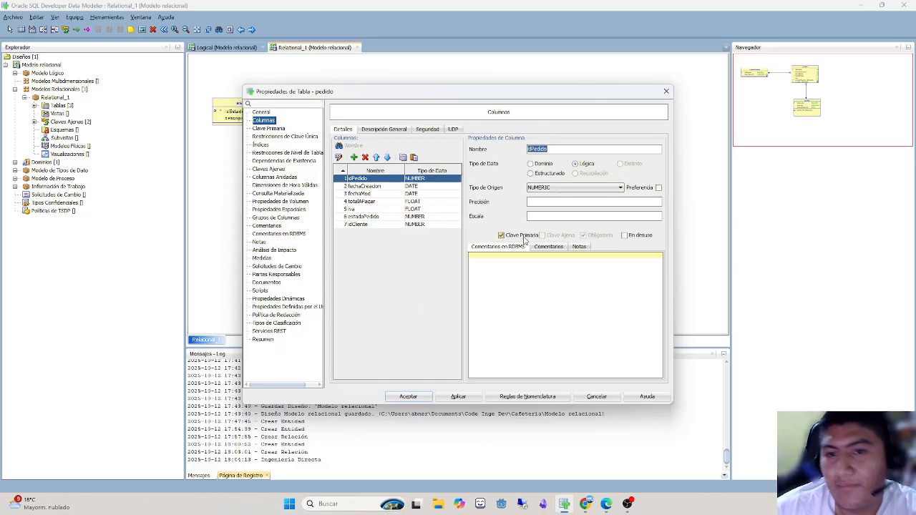
double_click(366, 179)
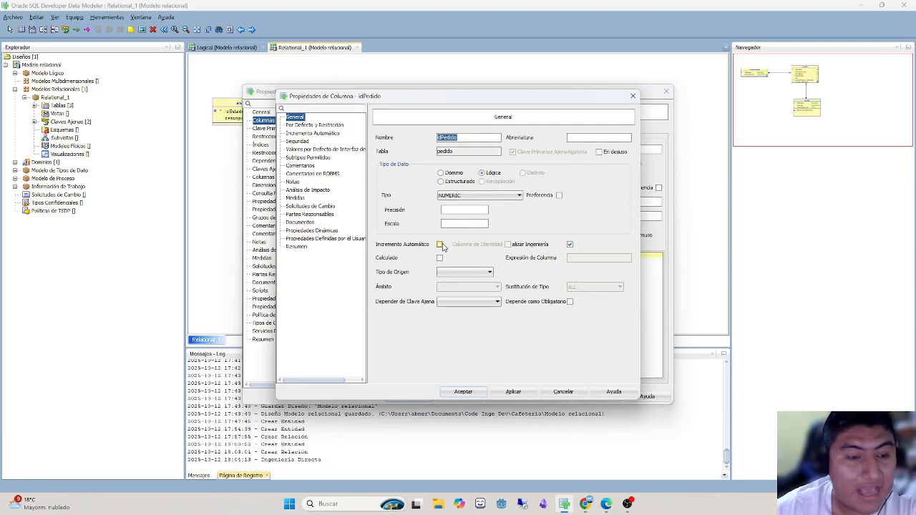
click(440, 244)
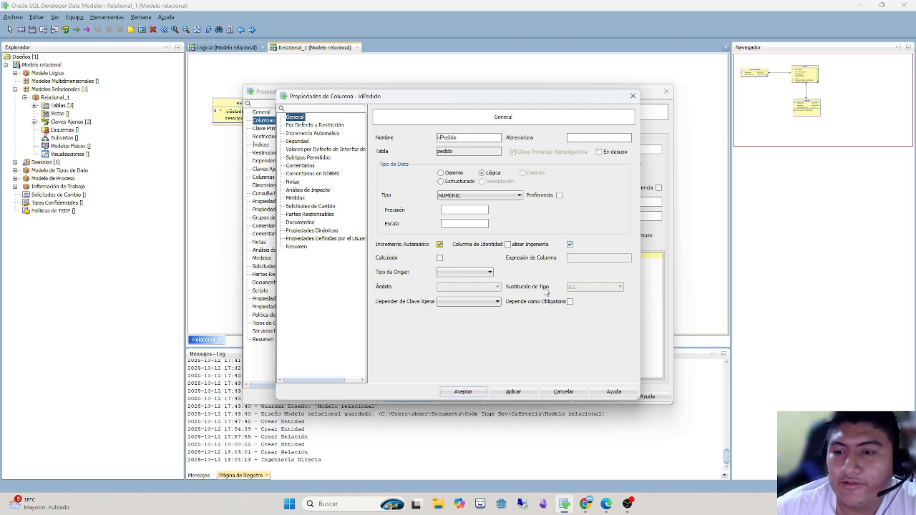
click(463, 391)
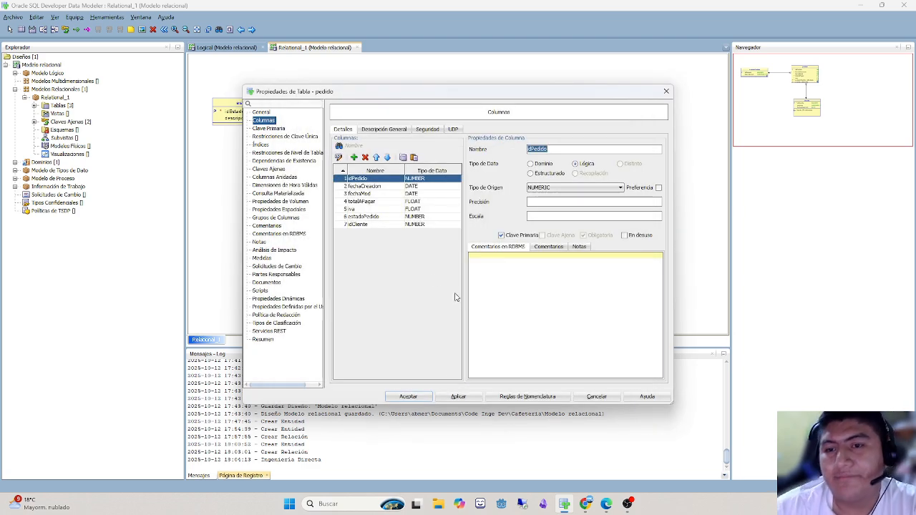
- Add two indexes to the pedido table and include the idPedido column in the first one
click(364, 218)
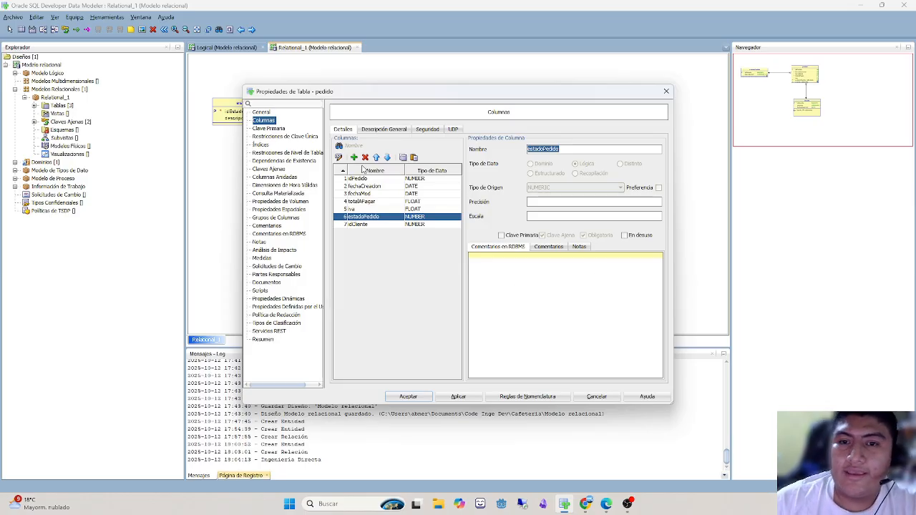
click(260, 145)
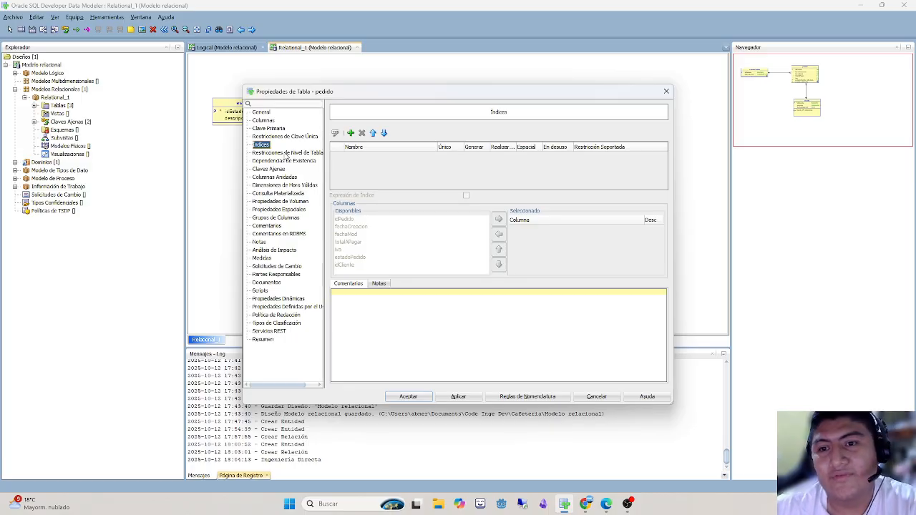
click(350, 133)
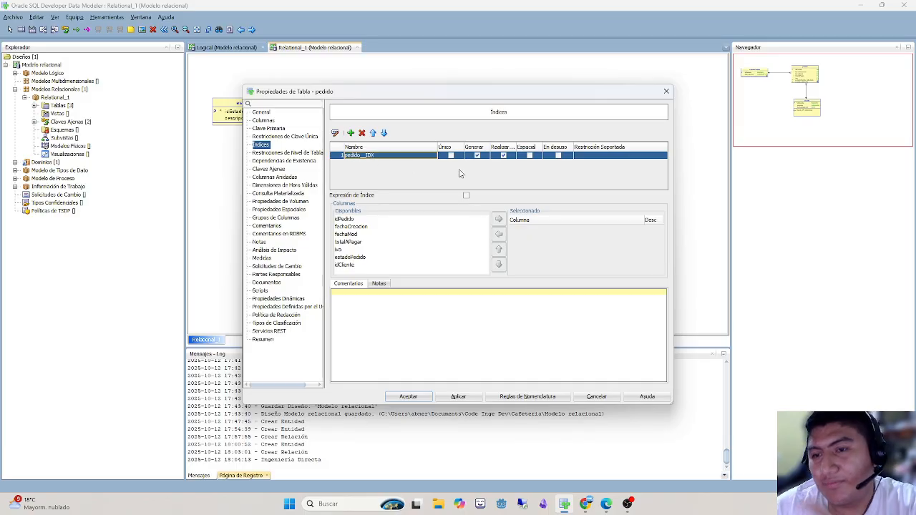
click(350, 132)
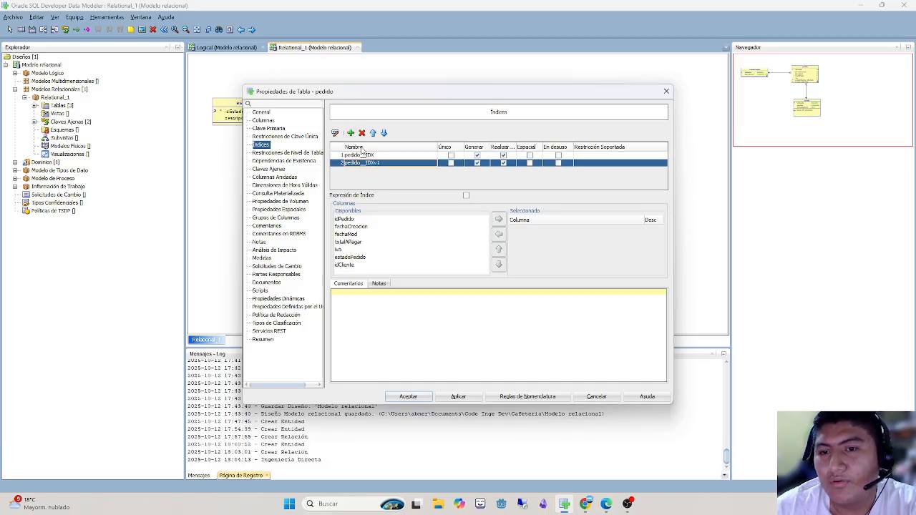
double_click(365, 163)
drag(402, 164, 341, 164)
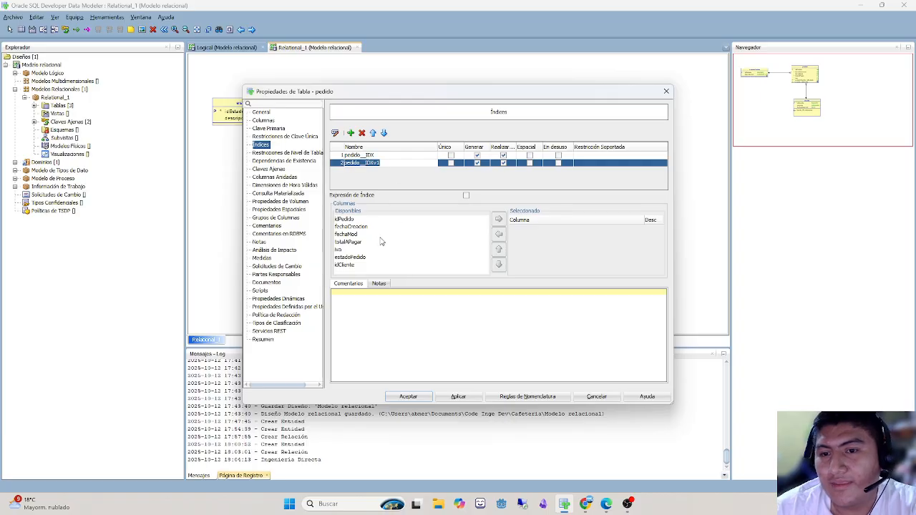
click(372, 159)
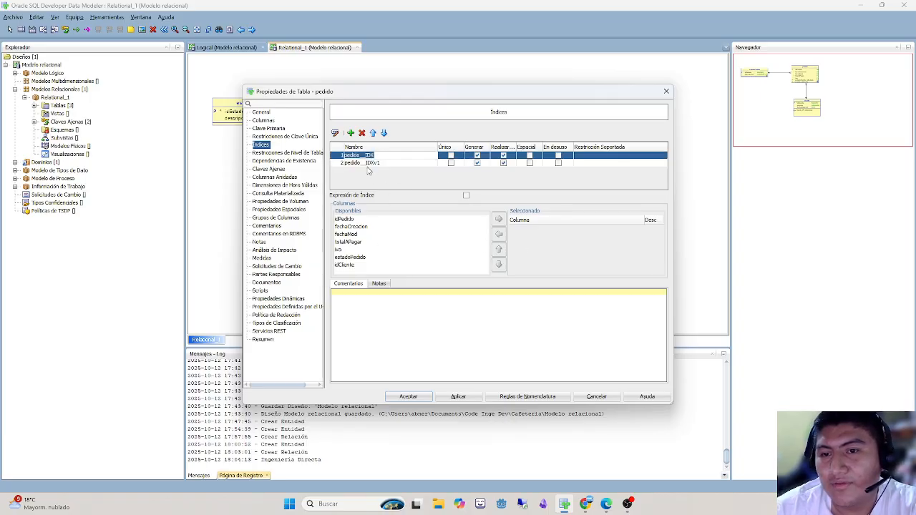
double_click(348, 155)
click(372, 162)
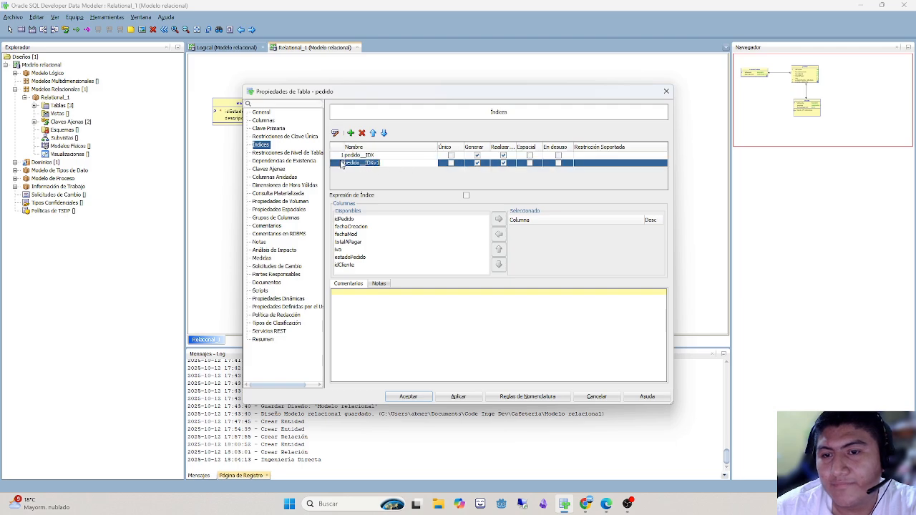
click(342, 154)
click(356, 220)
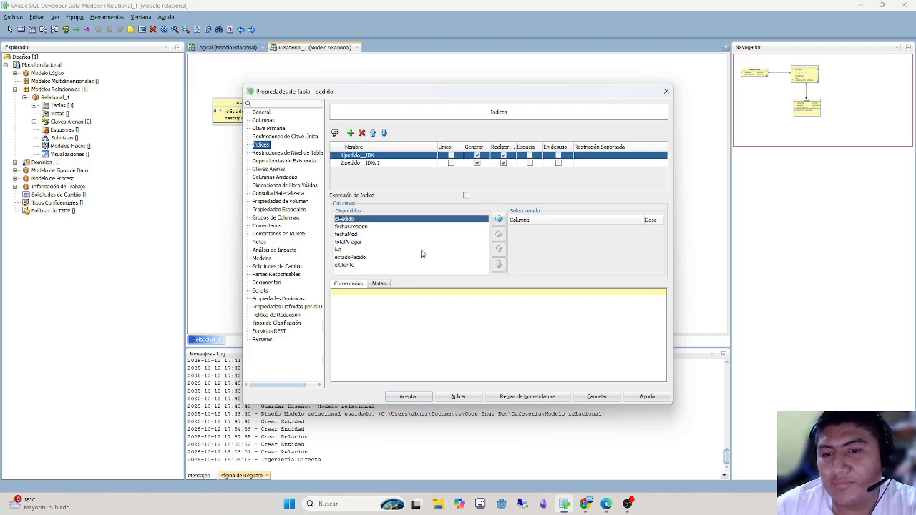
click(499, 219)
- Rename pedido's second index as cliente_IDX and include the idCliente column in it
click(372, 163)
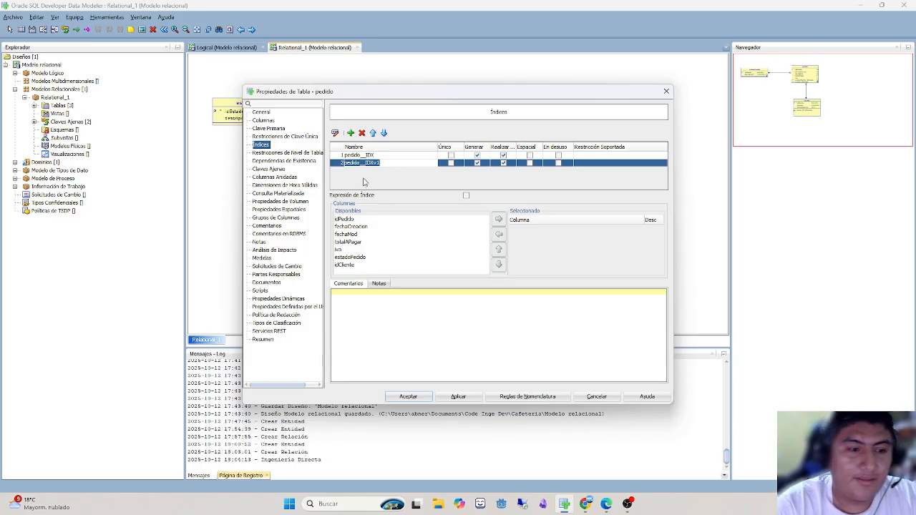
text(cliente_IDX)
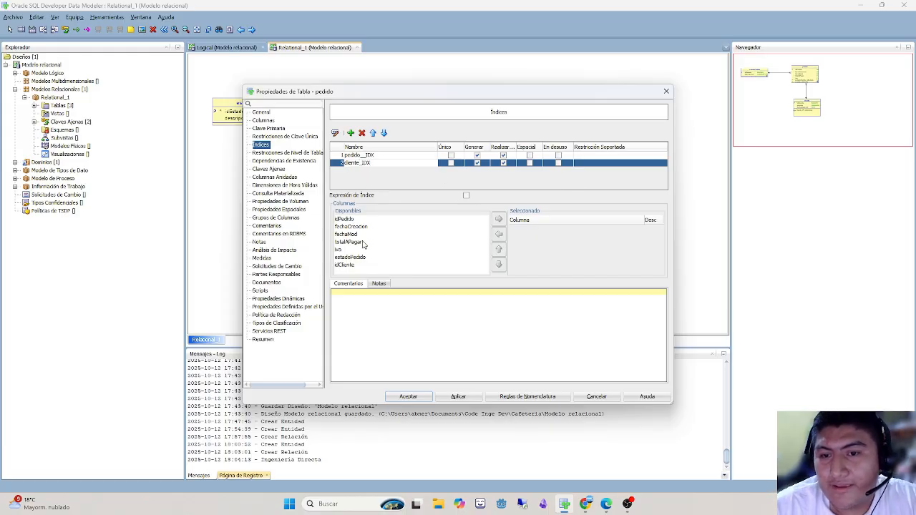
click(347, 265)
click(499, 220)
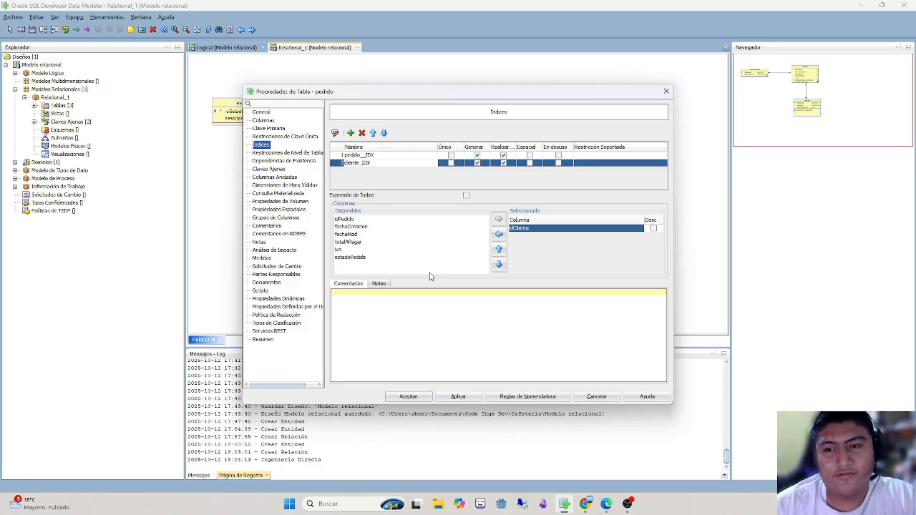
- Delete both indexes from the pedido table
click(361, 133)
click(361, 133)
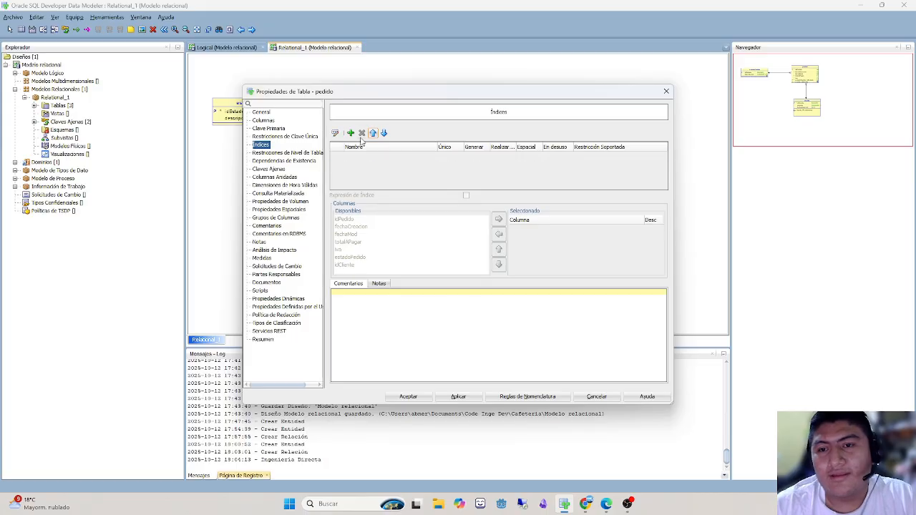
- Check pedido's unique constraints, primary key and columns, and accept the table's properties
click(288, 137)
click(265, 129)
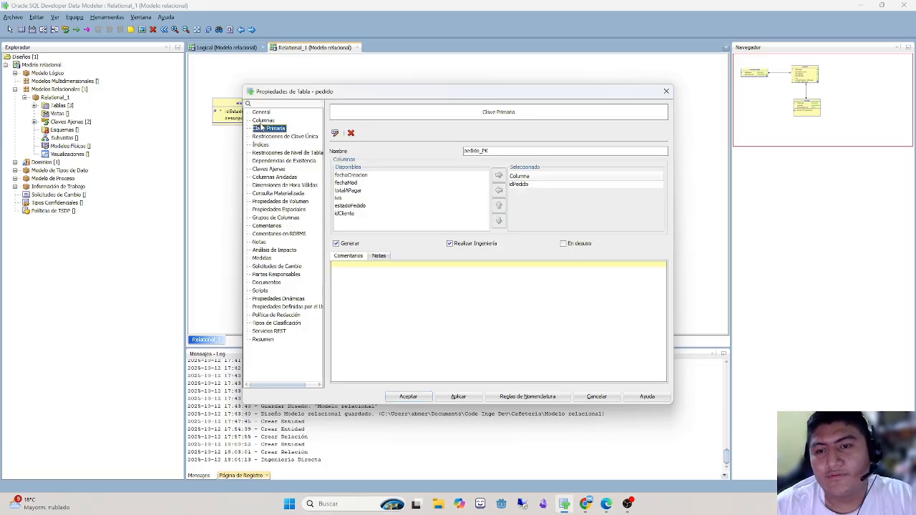
click(262, 121)
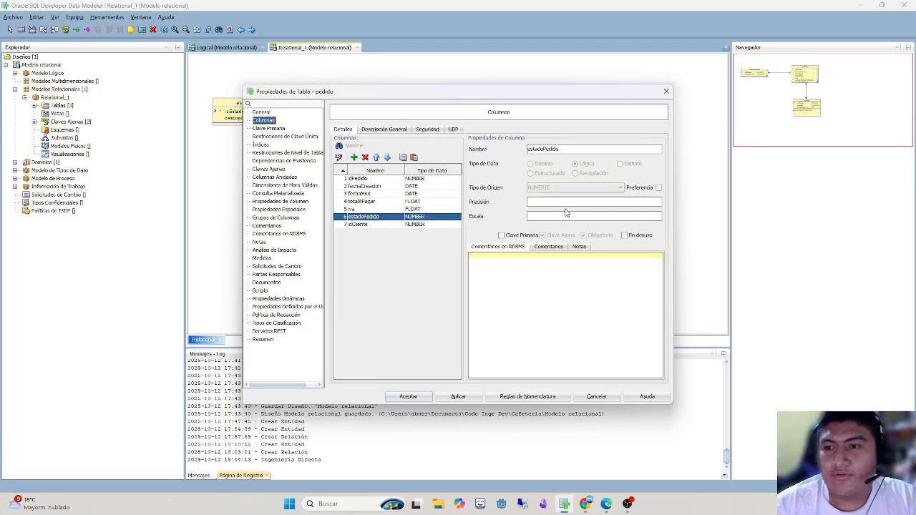
click(409, 396)
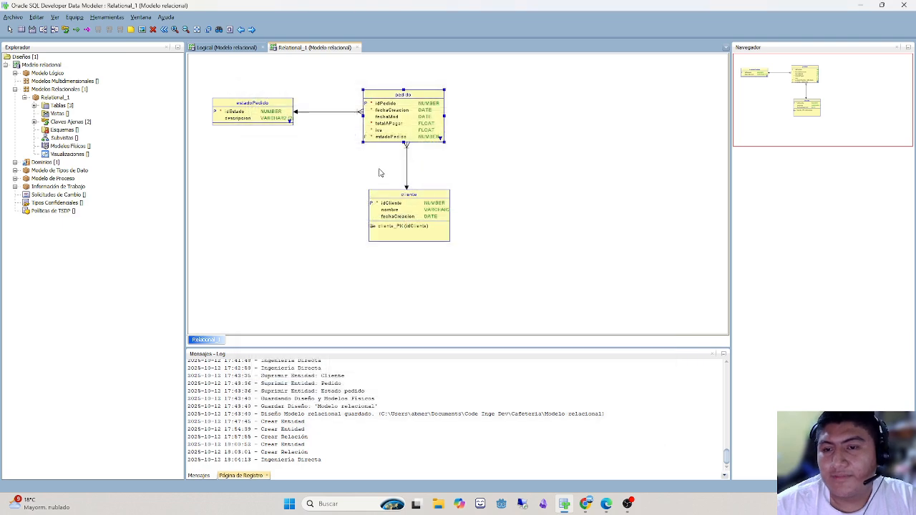
- Review the cliente table's columns, primary key and indexes, and close its properties without changes
double_click(411, 194)
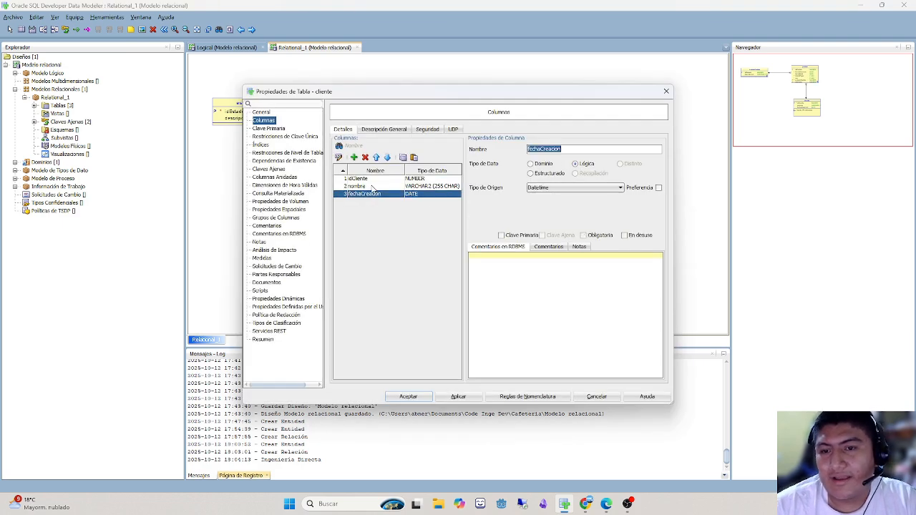
click(374, 179)
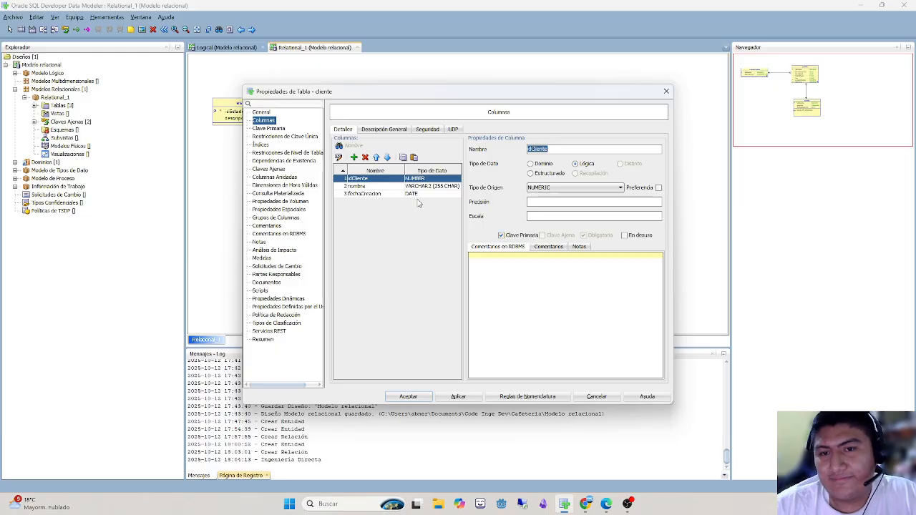
click(276, 128)
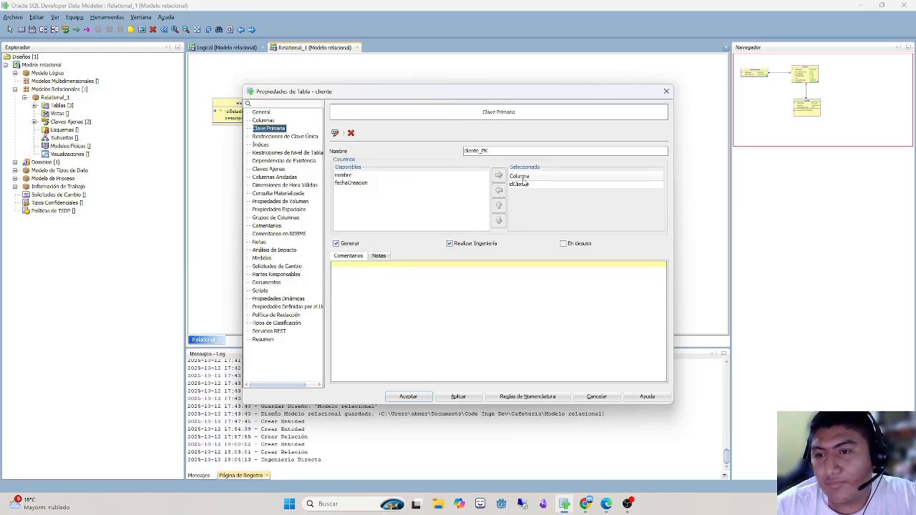
click(274, 151)
click(262, 145)
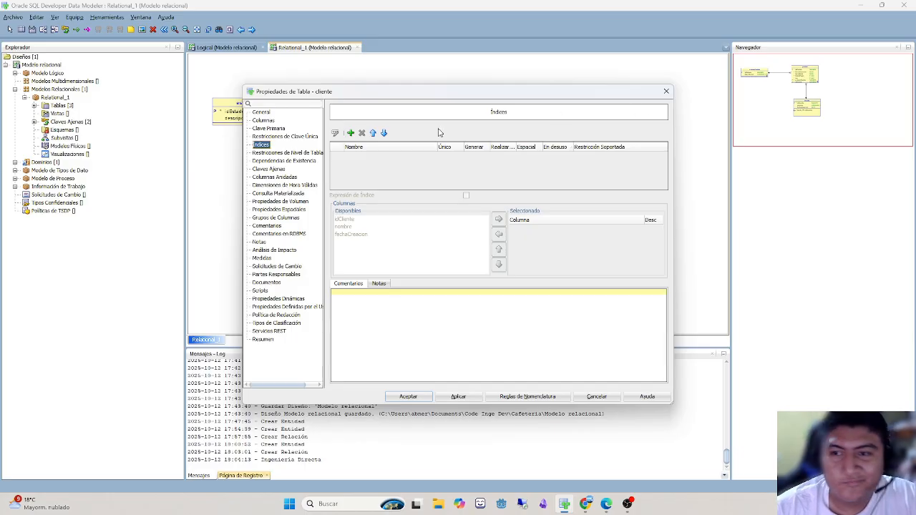
click(666, 92)
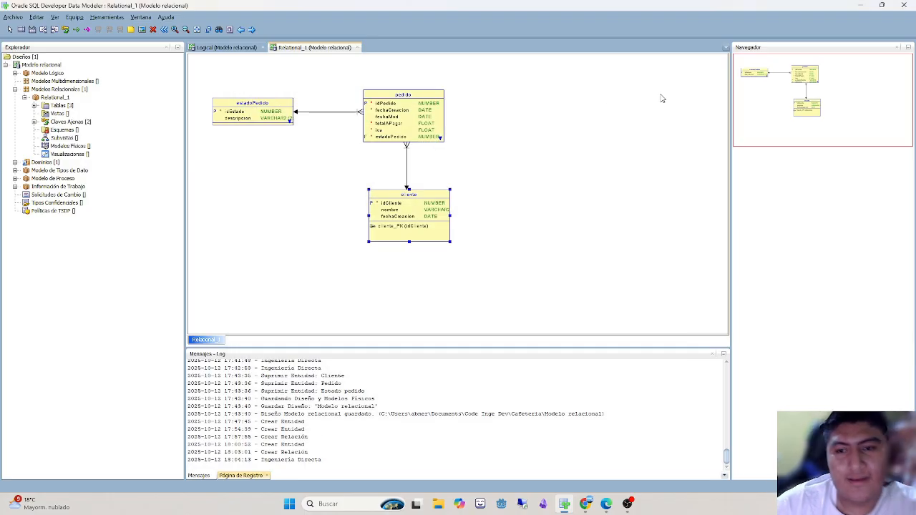
- Review the idEstado and descripcion columns of the estadoPedido table and close its properties
click(268, 102)
double_click(272, 106)
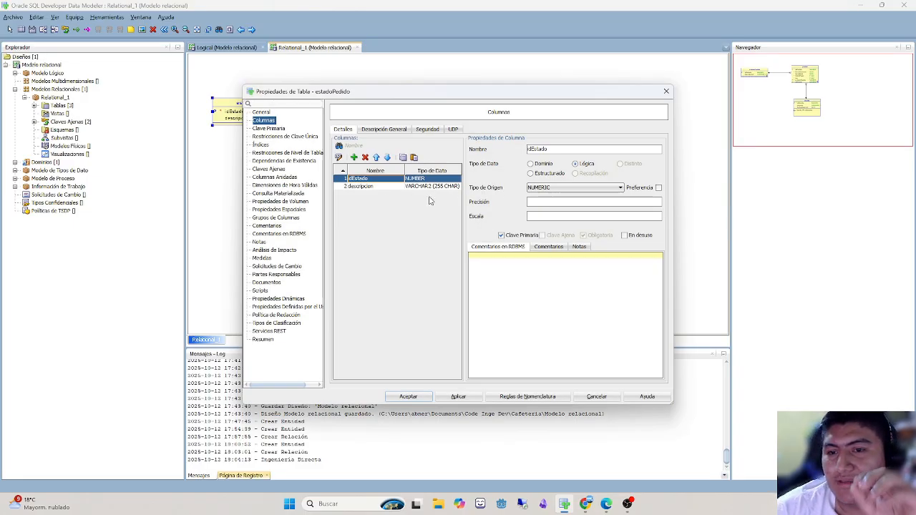
click(377, 186)
click(666, 91)
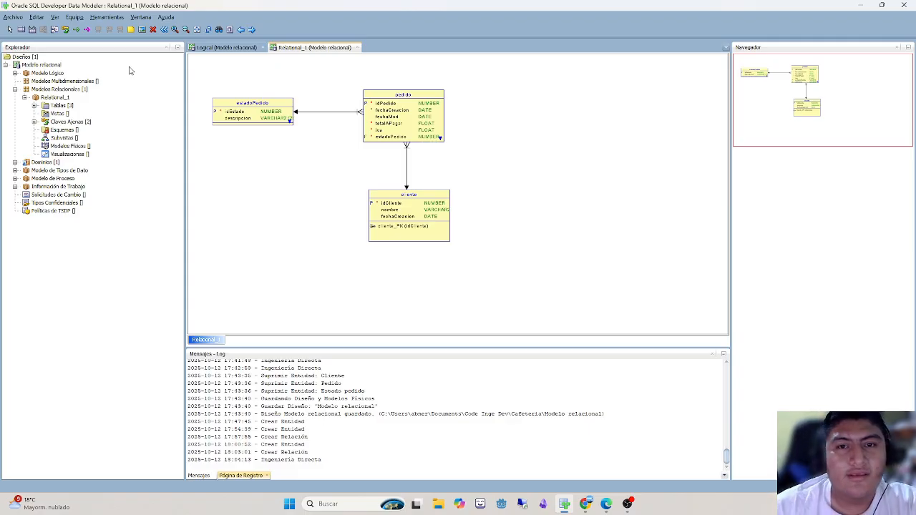
- Generate the DDL script of Relational_1 for Oracle Database 11g with the default generation options
click(229, 32)
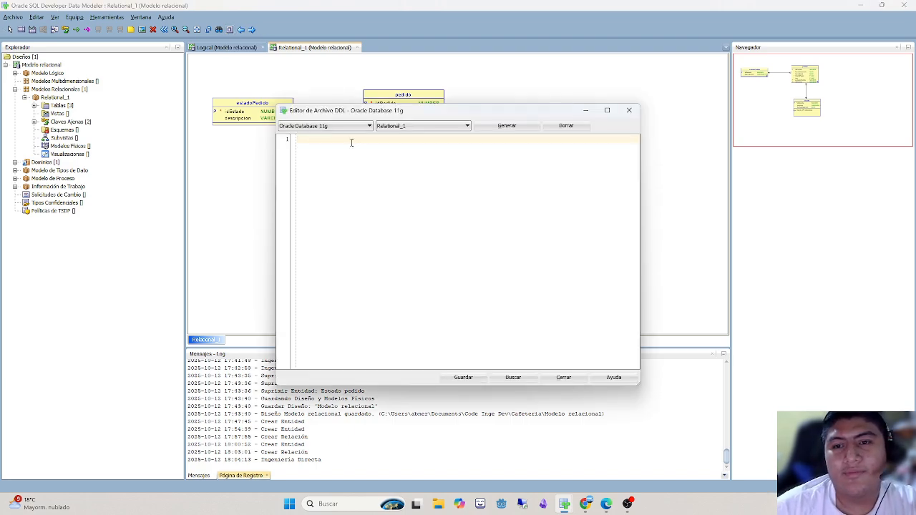
click(342, 128)
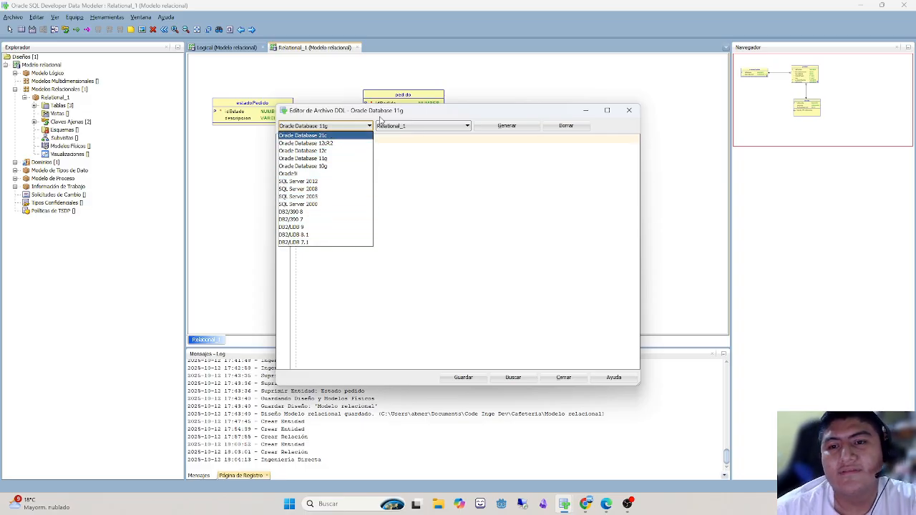
click(429, 157)
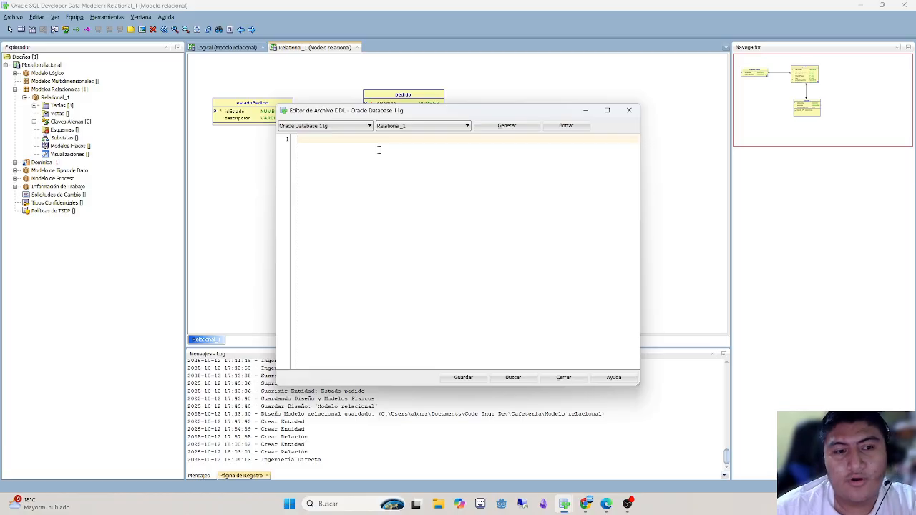
click(409, 126)
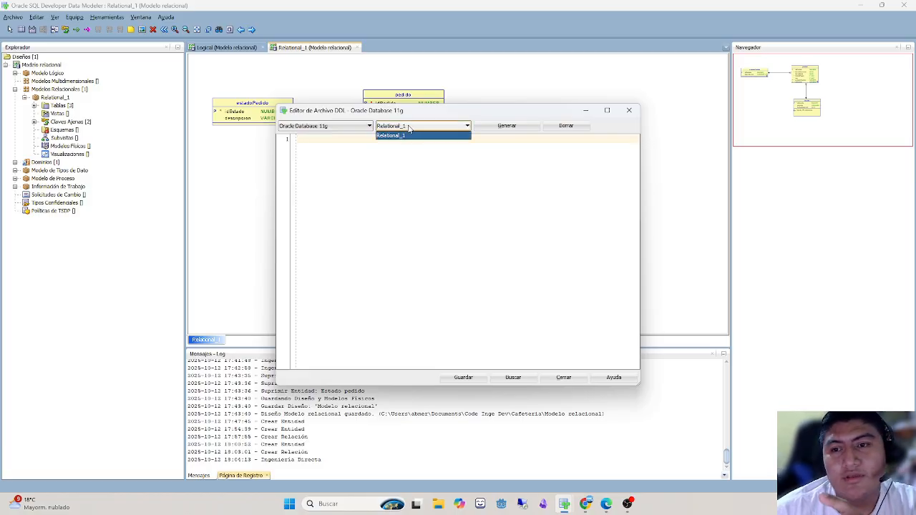
click(440, 136)
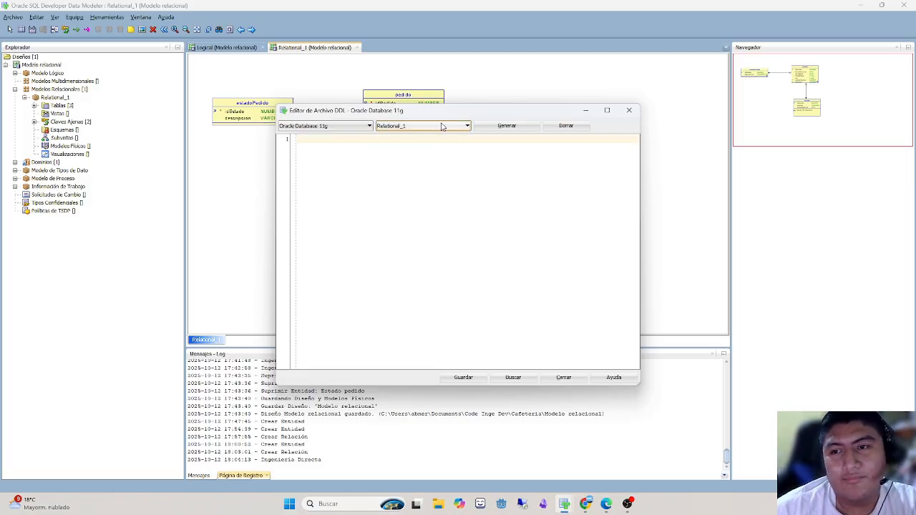
click(483, 132)
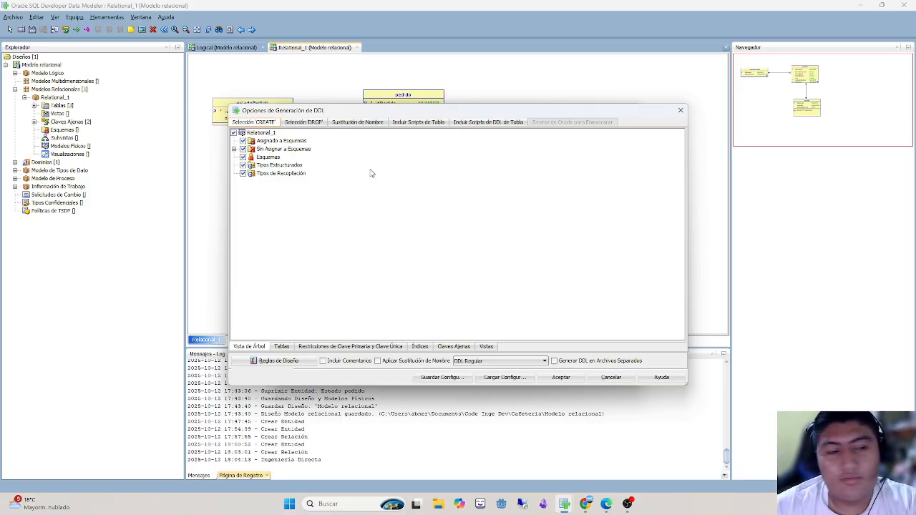
click(561, 377)
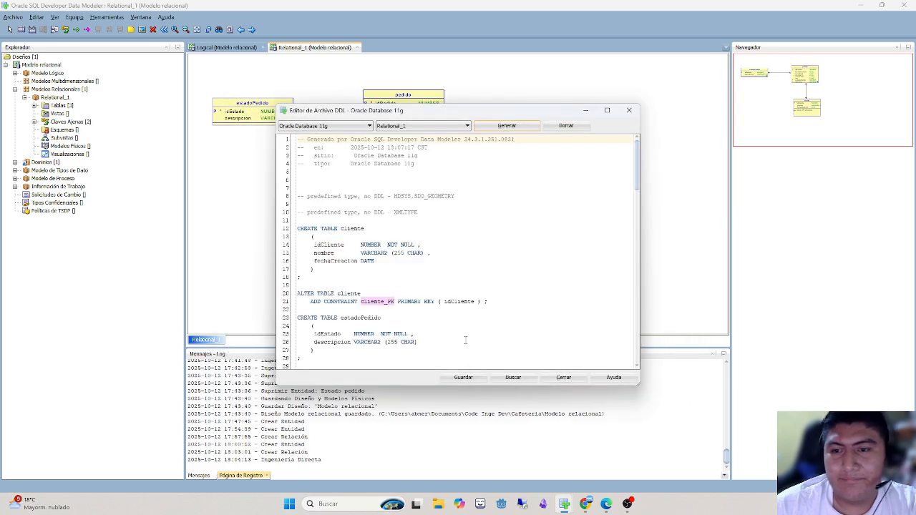
- Skim the whole generated DDL script and examine the CREATE TABLE statement and columns of cliente
scroll(342, 294, down, 5)
scroll(342, 294, down, 13)
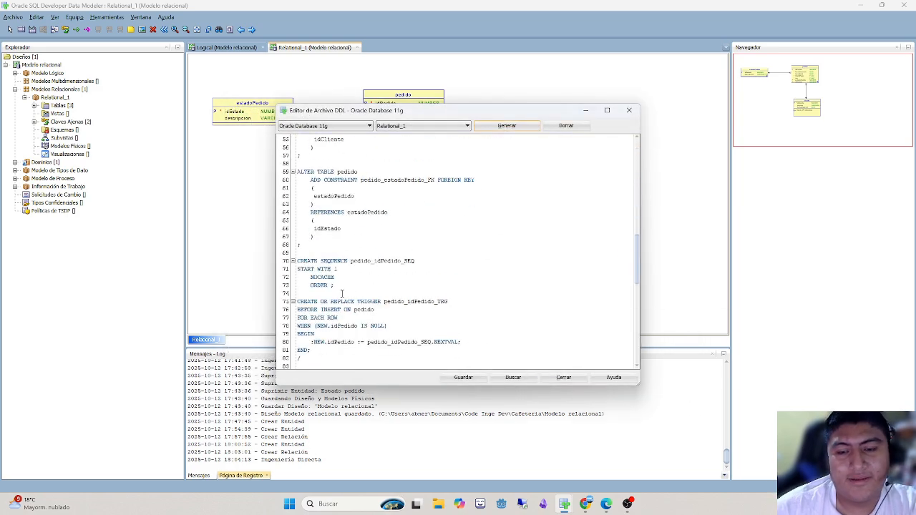
scroll(342, 293, down, 15)
scroll(329, 304, up, 18)
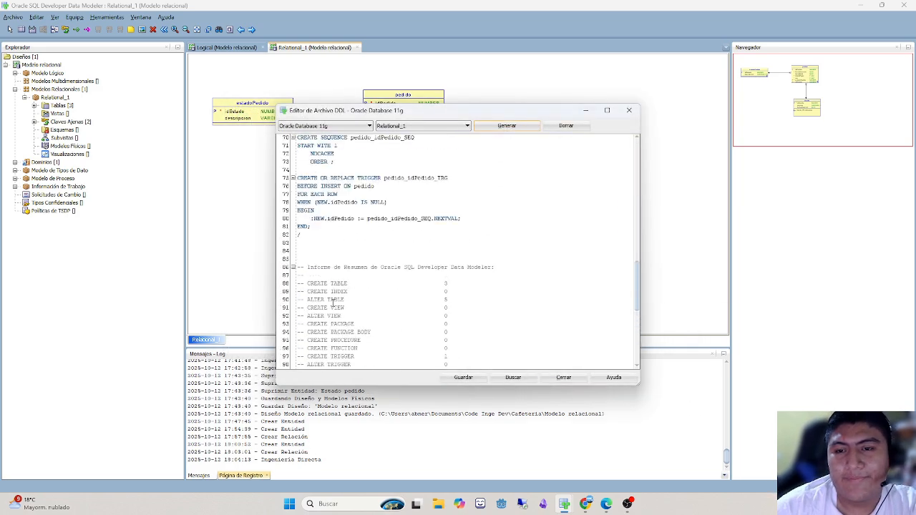
scroll(329, 304, up, 9)
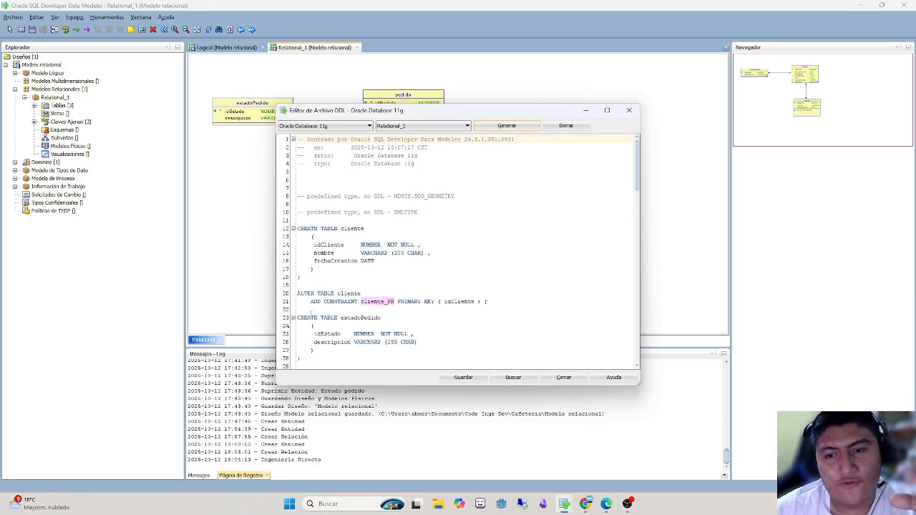
triple_click(349, 228)
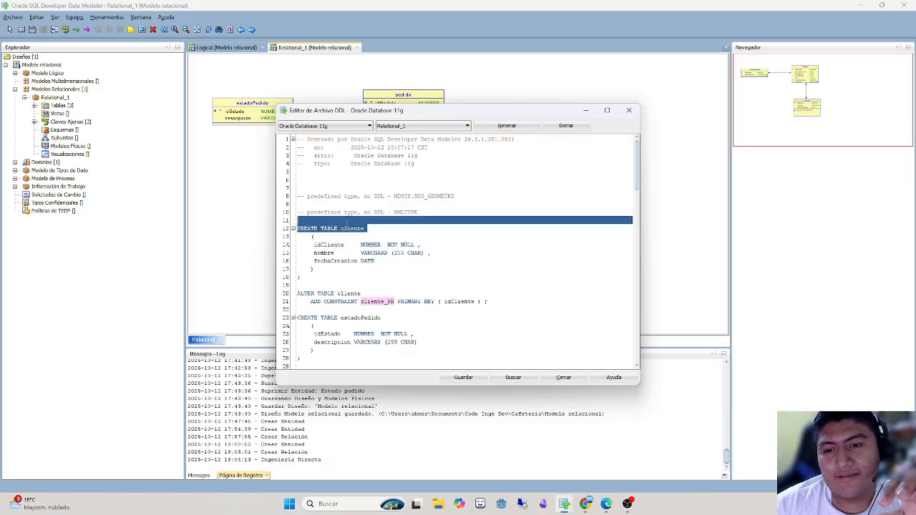
double_click(349, 228)
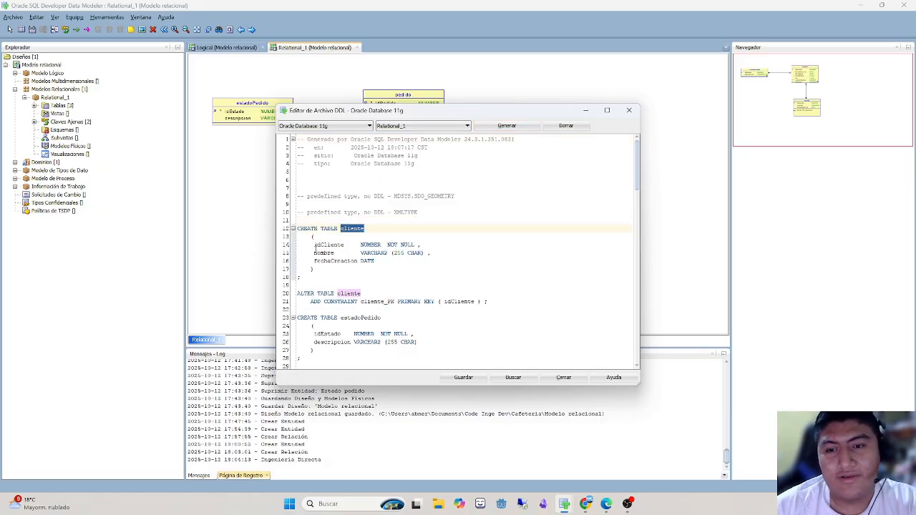
drag(315, 246, 382, 260)
click(394, 261)
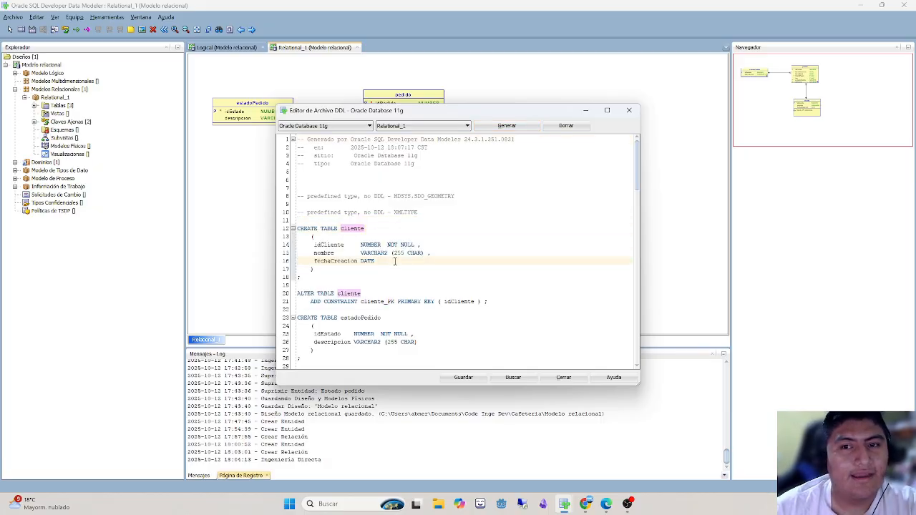
- Move the DDL editor clear of the diagram and examine the cliente_PK primary key constraint on idCliente
drag(310, 116, 516, 128)
scroll(566, 276, down, 1)
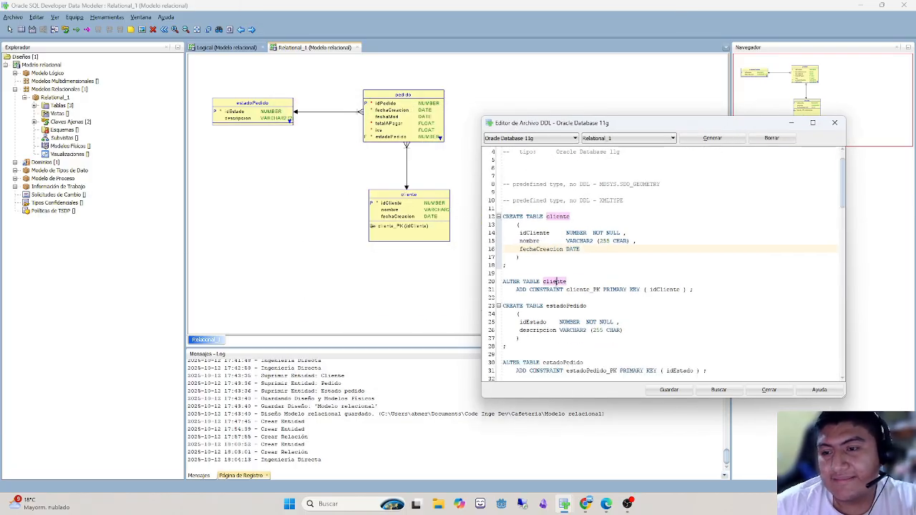
double_click(582, 289)
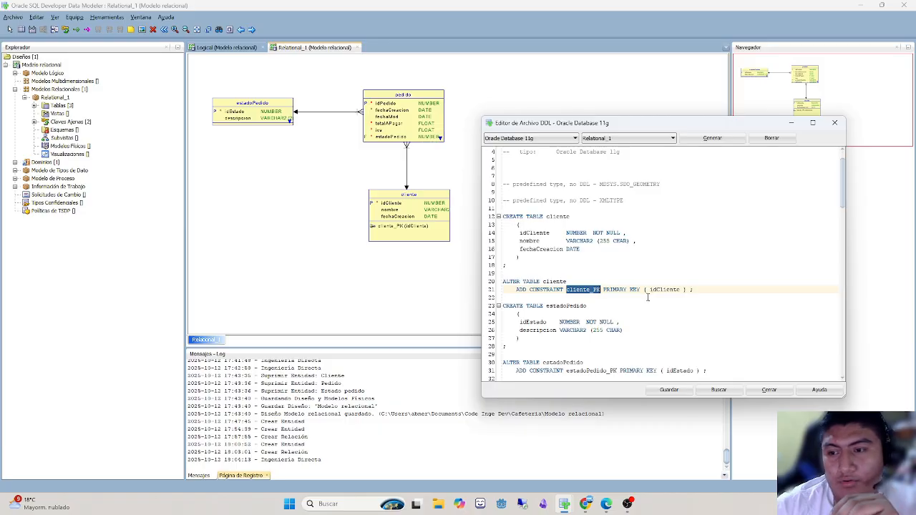
double_click(665, 290)
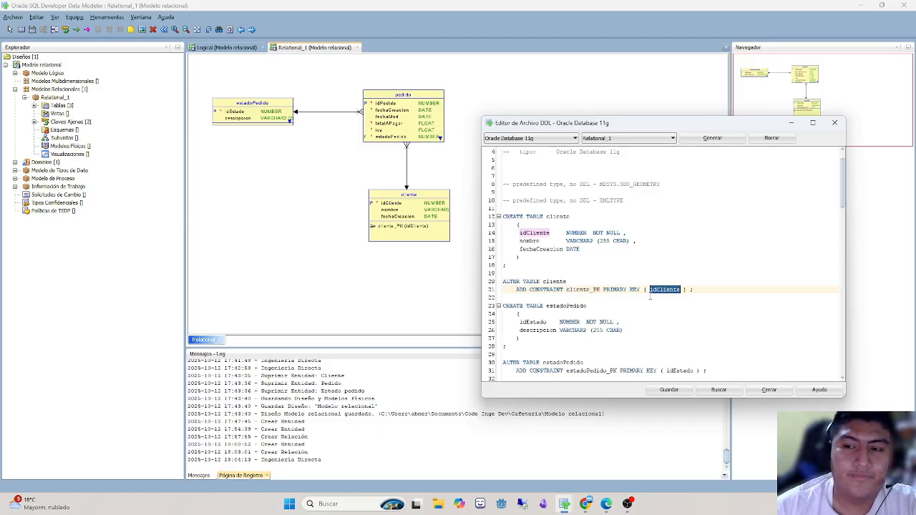
click(693, 295)
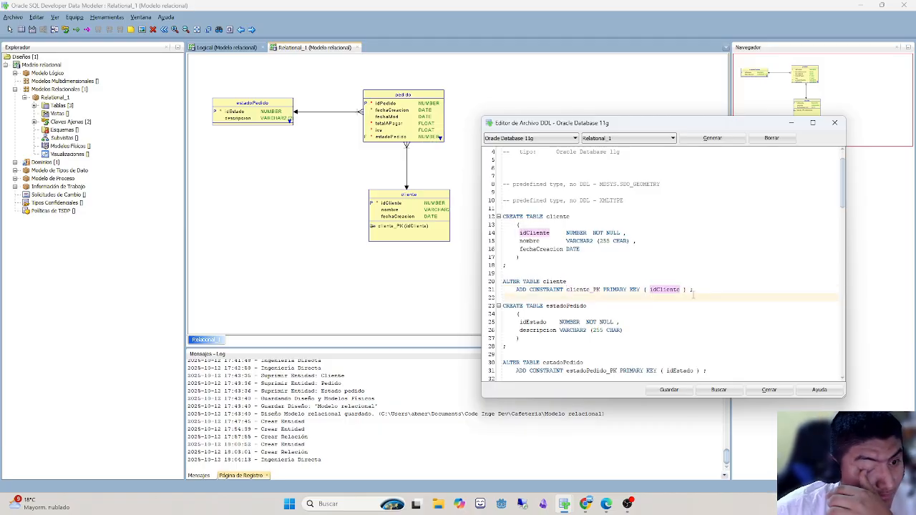
- Examine the script's CREATE TABLE statement for estadoPedido and its estadoPedido_PK primary key constraint
scroll(585, 293, down, 4)
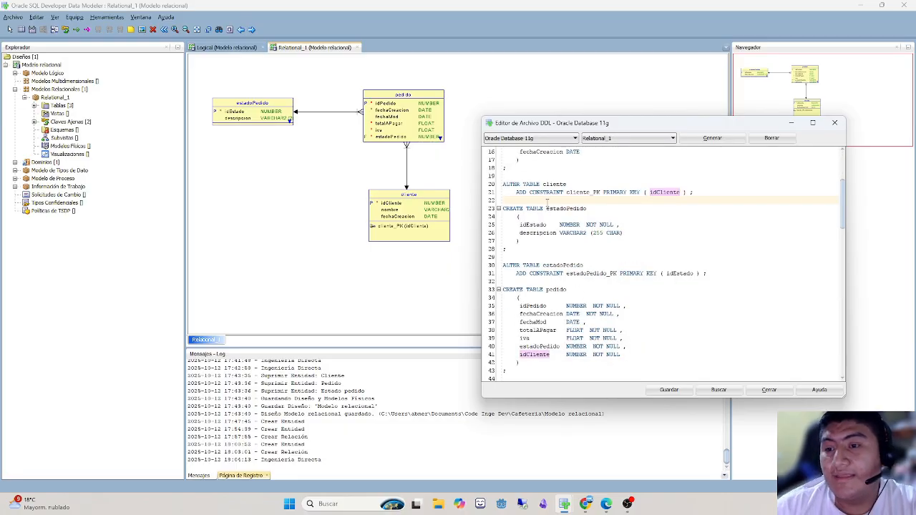
double_click(562, 208)
click(524, 225)
click(540, 233)
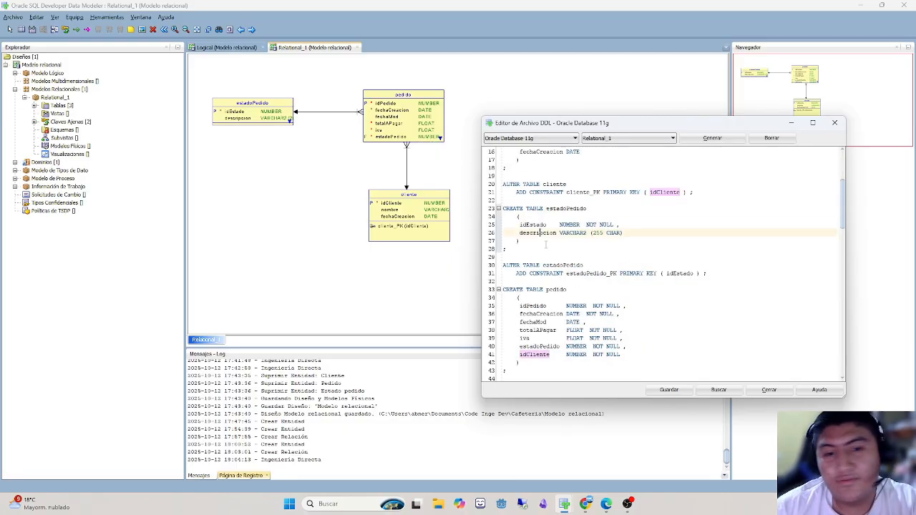
drag(634, 233, 503, 233)
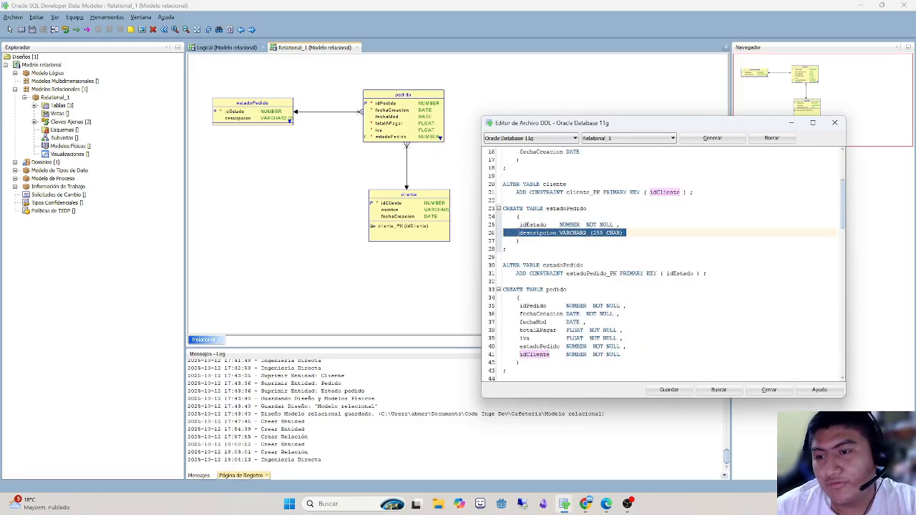
click(597, 251)
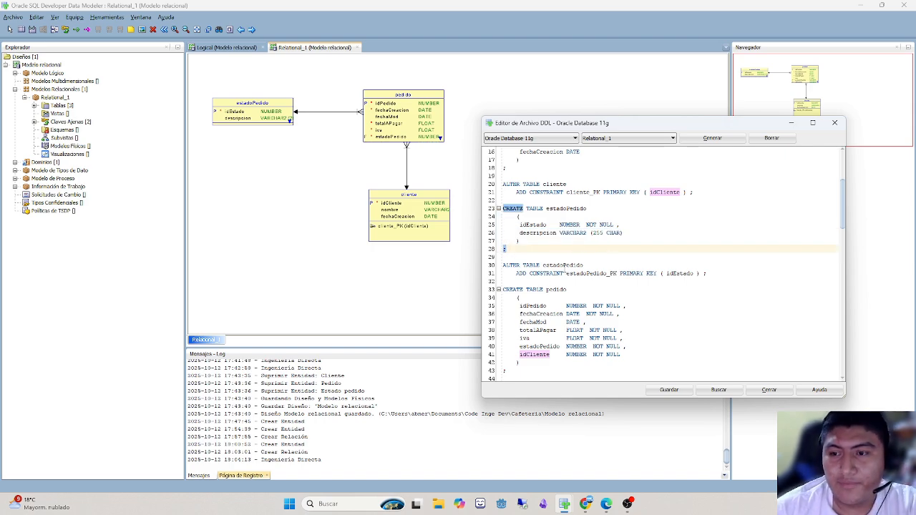
double_click(564, 266)
double_click(586, 273)
double_click(631, 273)
click(653, 274)
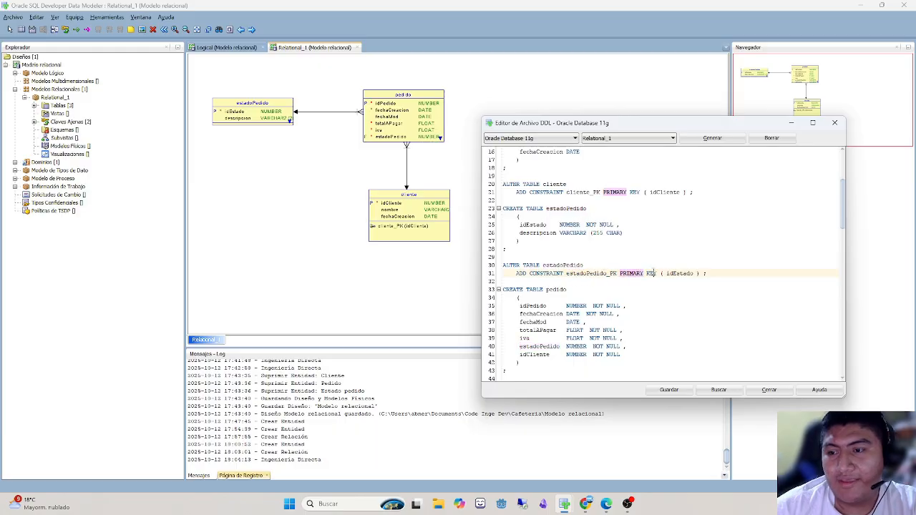
- Examine the column definitions in pedido's CREATE TABLE statement and its pedido_PK constraint on idPedido
scroll(685, 271, down, 2)
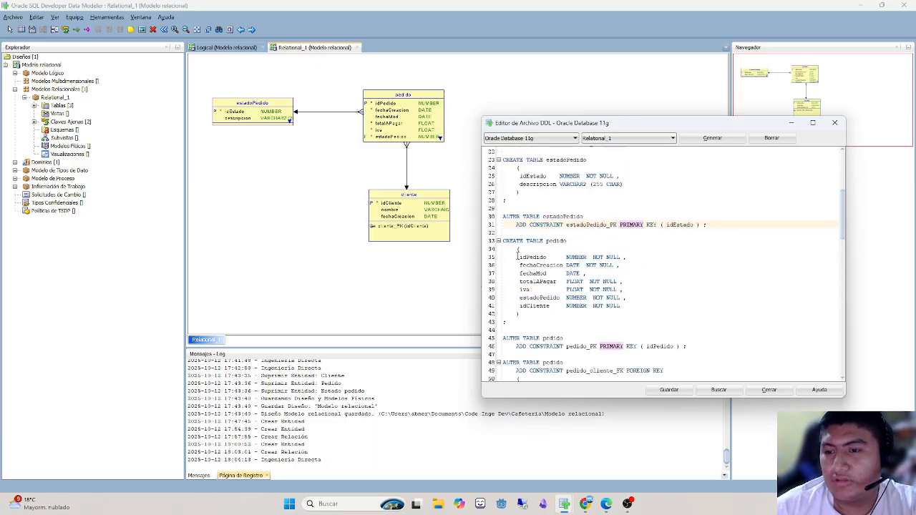
drag(517, 256, 654, 303)
click(654, 304)
scroll(644, 300, down, 2)
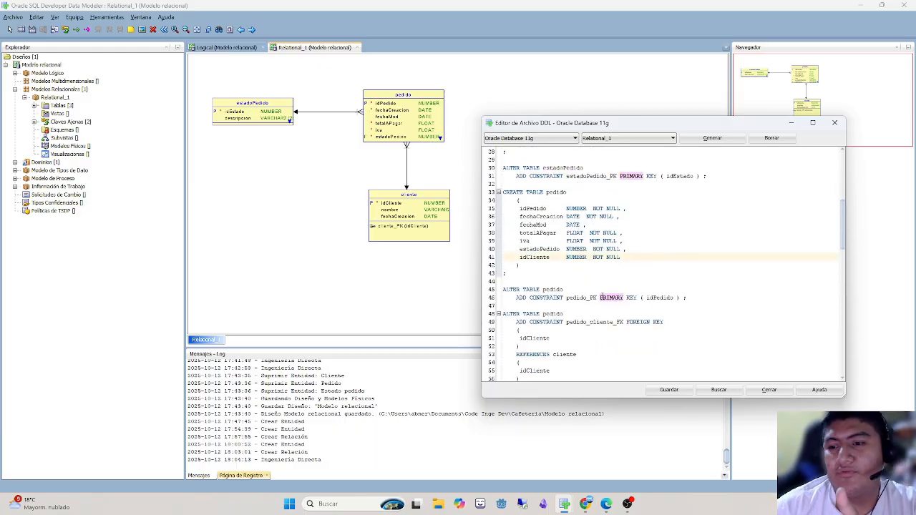
double_click(552, 289)
double_click(580, 297)
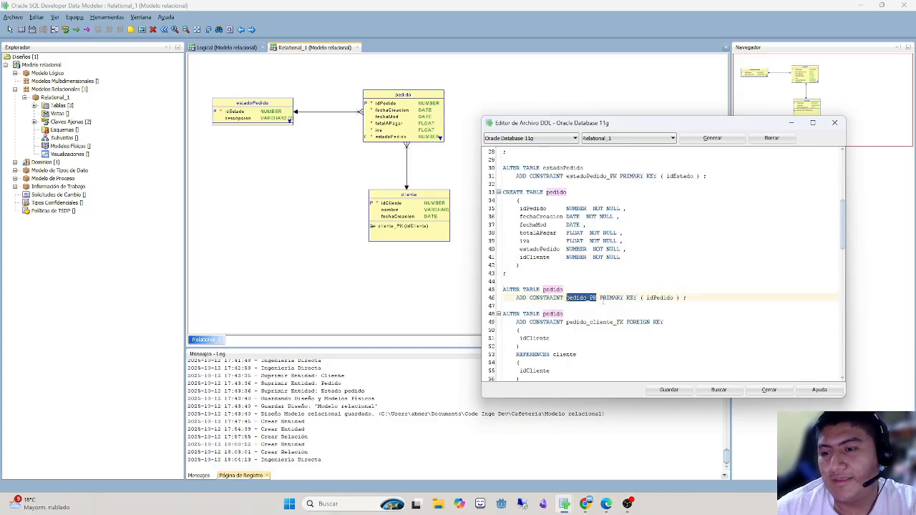
click(628, 297)
double_click(659, 297)
- Examine pedido's pedido_cliente_FK foreign key in the DDL script and its reference to idCliente in cliente
scroll(626, 307, down, 2)
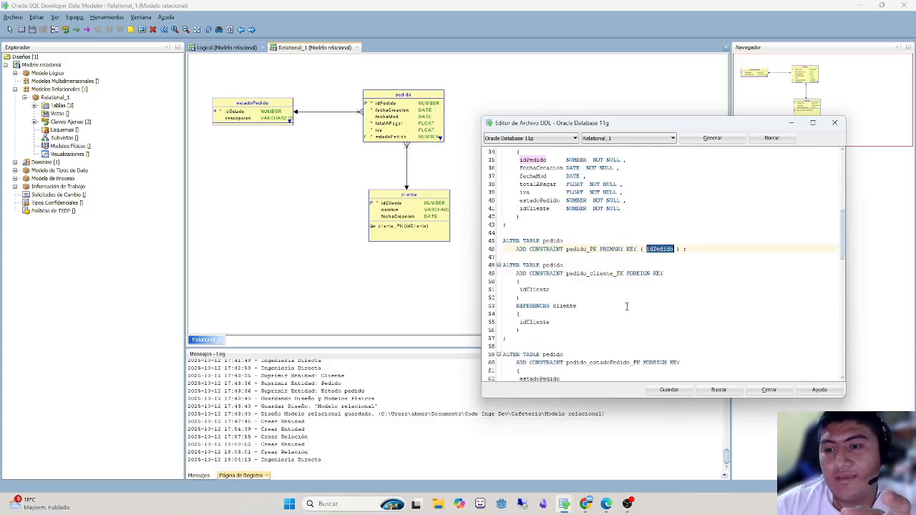
scroll(596, 297, down, 1)
double_click(552, 240)
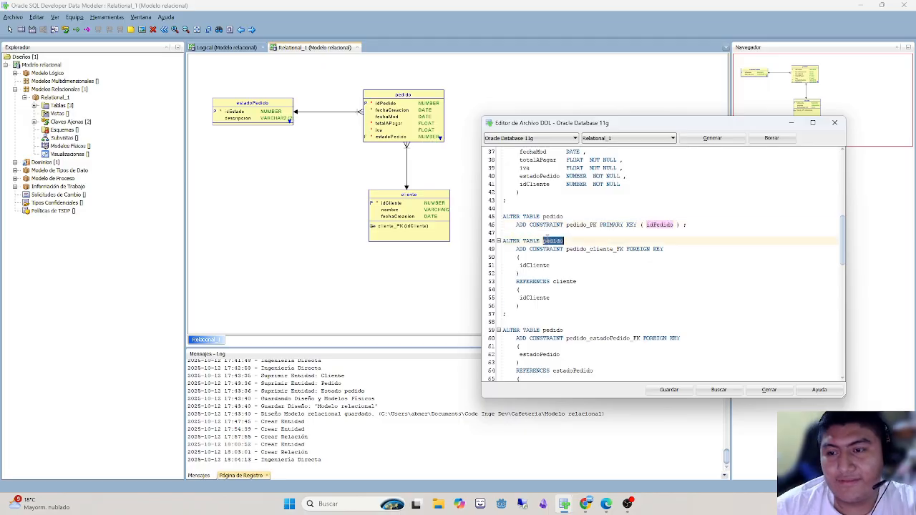
double_click(614, 249)
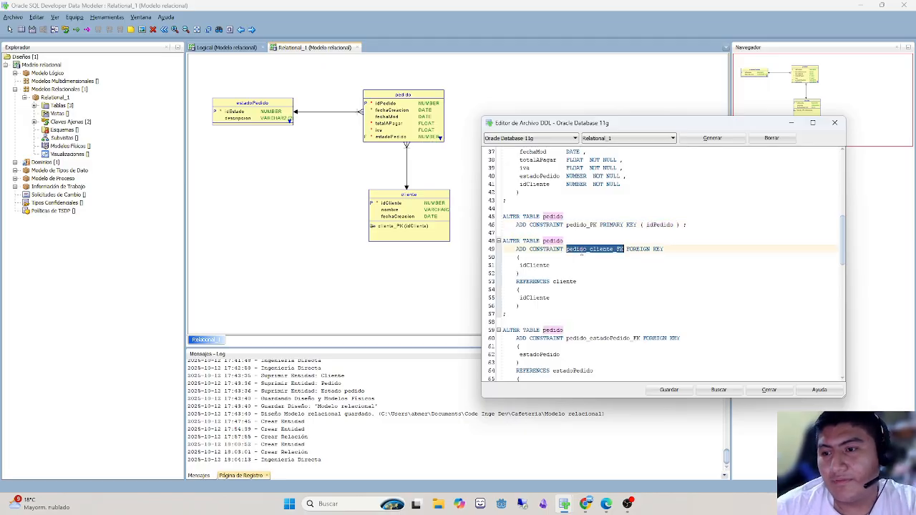
click(584, 249)
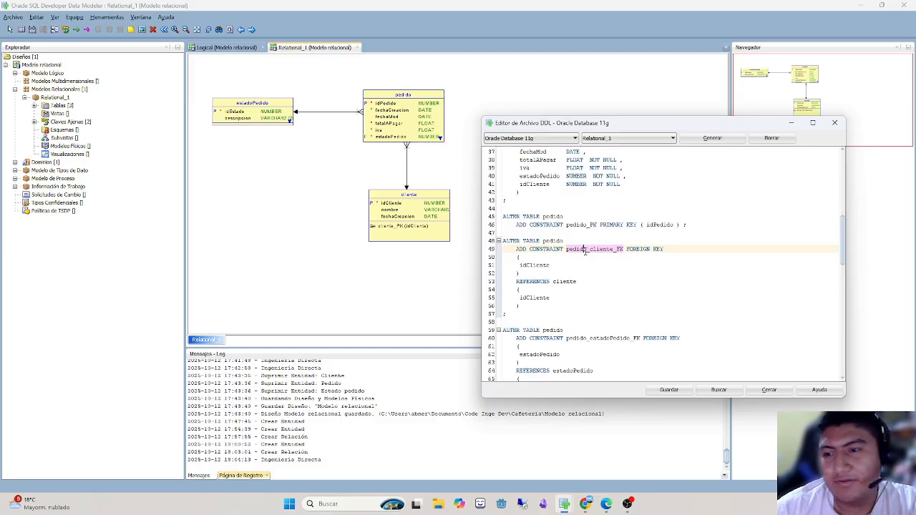
click(508, 263)
double_click(537, 266)
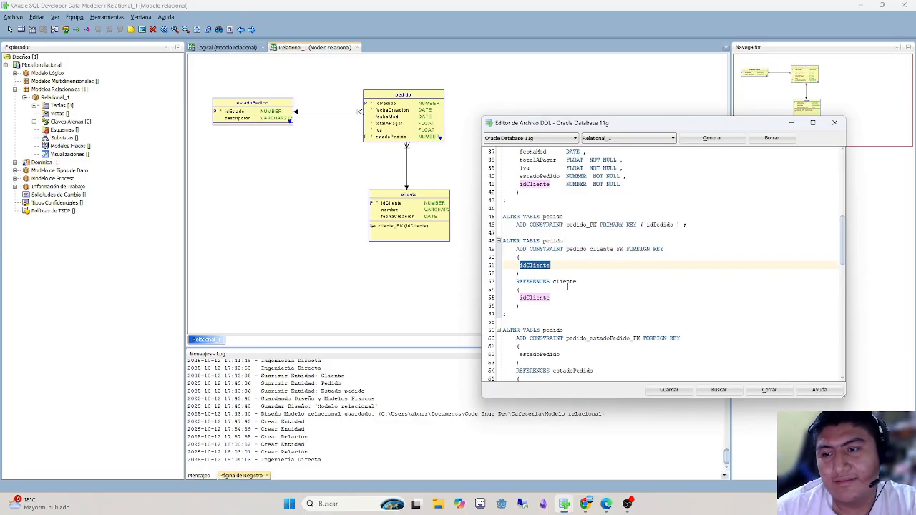
double_click(568, 283)
click(598, 286)
double_click(566, 287)
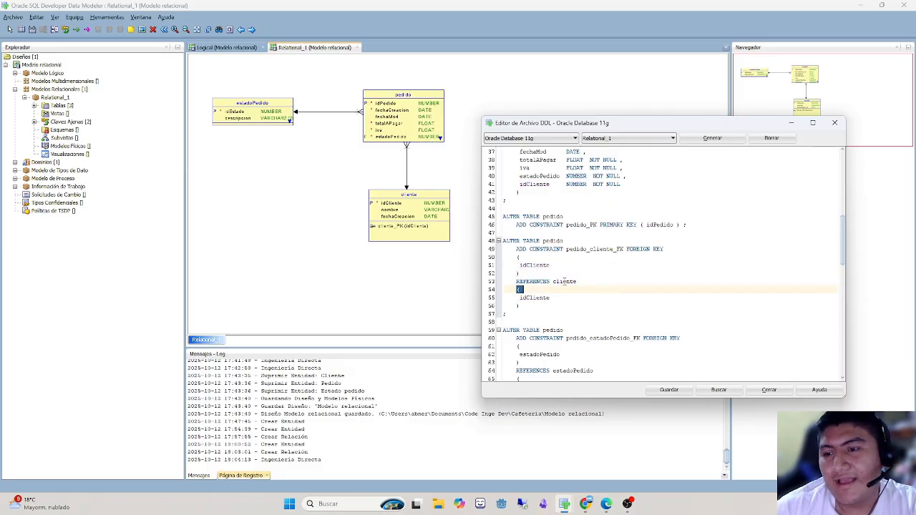
double_click(564, 281)
double_click(533, 298)
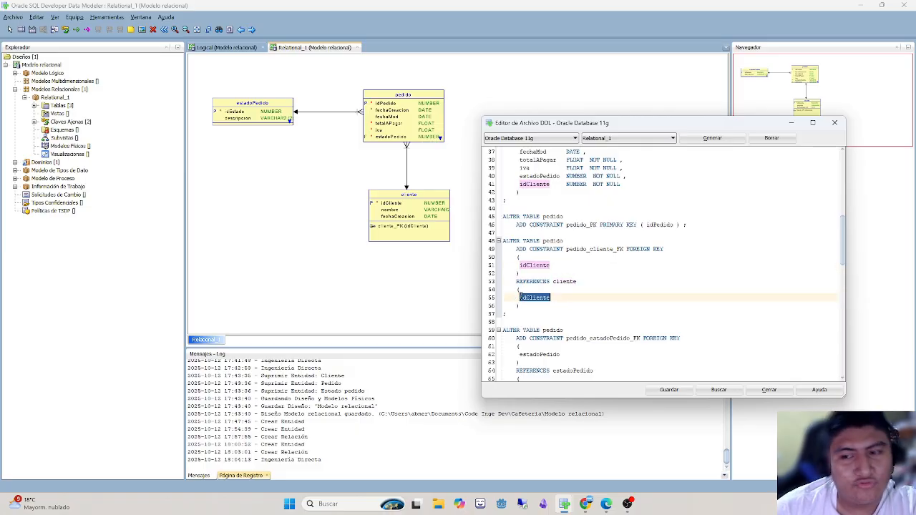
- Examine the script's CREATE SEQUENCE statement for pedido_idPedido_SEQ and its START WITH setting
scroll(521, 298, down, 3)
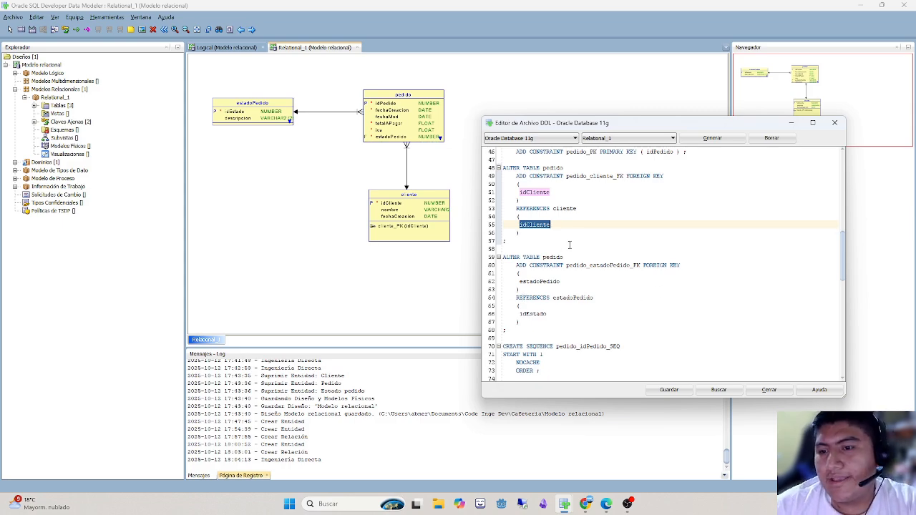
drag(570, 248, 531, 265)
scroll(565, 301, down, 3)
click(589, 314)
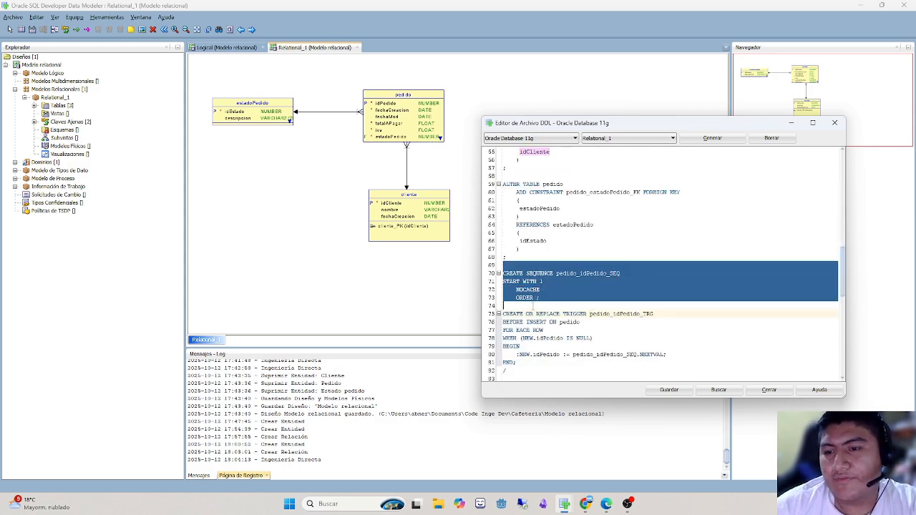
click(548, 303)
double_click(537, 273)
double_click(576, 272)
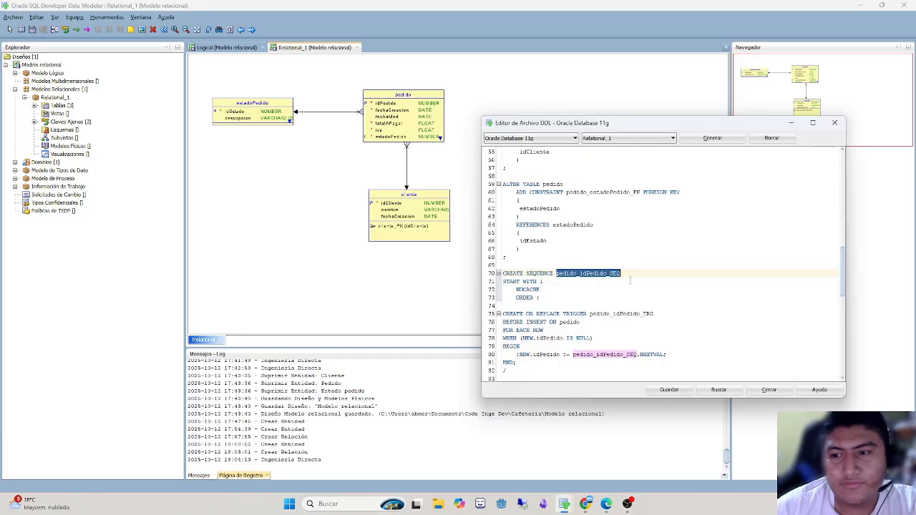
click(583, 273)
double_click(584, 273)
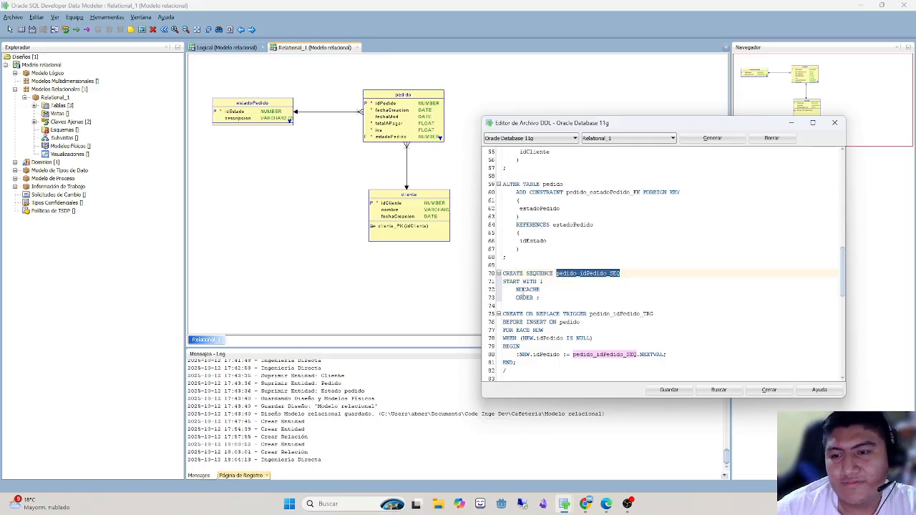
click(533, 282)
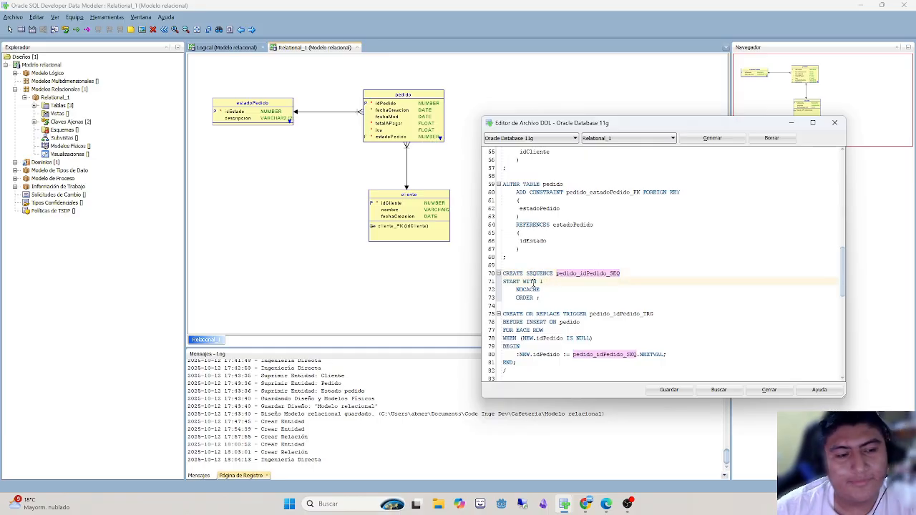
scroll(544, 282, down, 3)
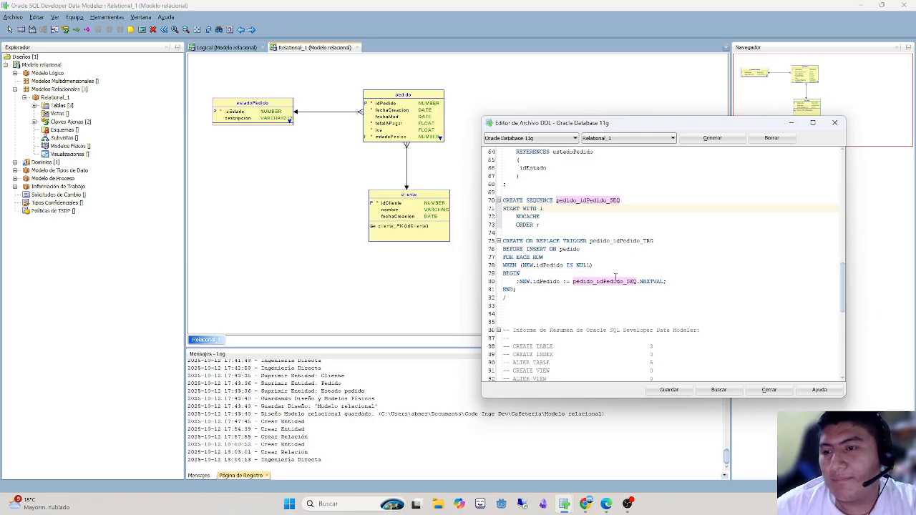
- Examine how the pedido_idPedido_TRG trigger uses the pedido_idPedido_SEQ sequence, and close the DDL editor
double_click(609, 282)
scroll(611, 250, up, 3)
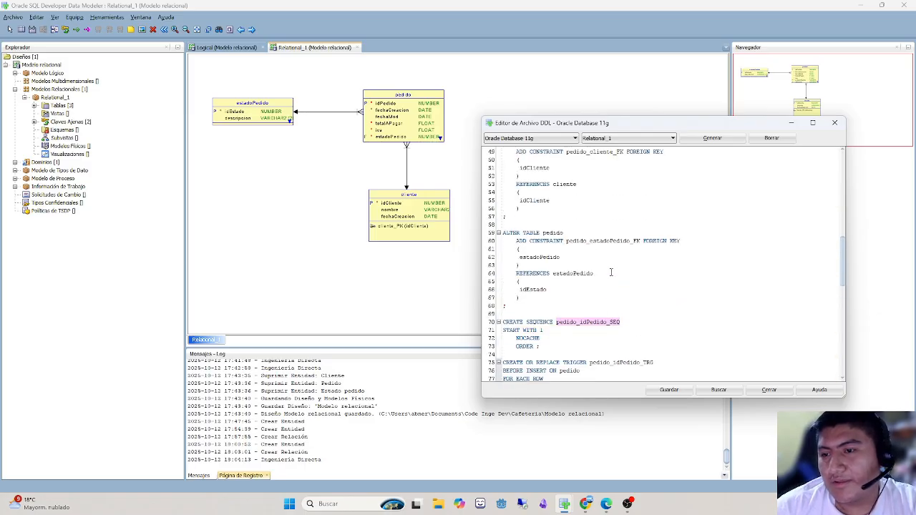
scroll(612, 265, down, 14)
scroll(613, 280, up, 15)
scroll(613, 280, up, 1)
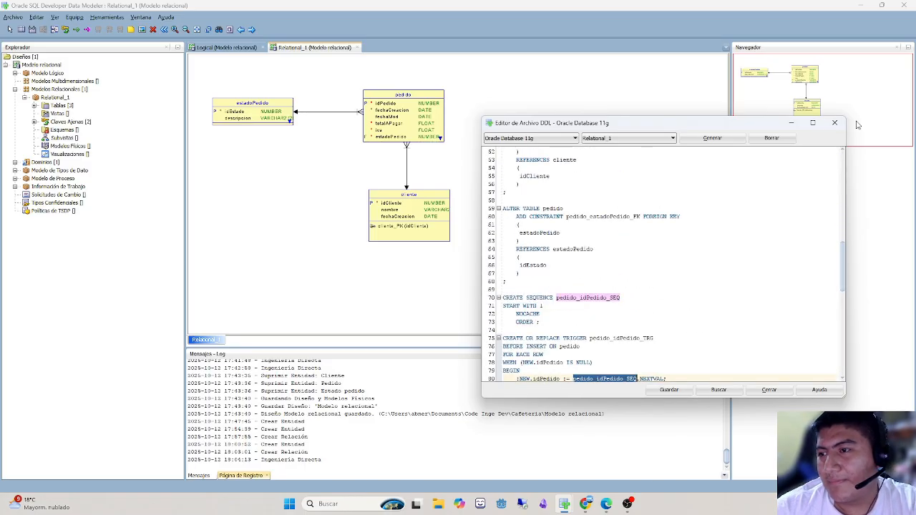
click(834, 122)
- Enable Incremento Automático and Columna de Identidad for the idCliente column of the cliente table
double_click(422, 195)
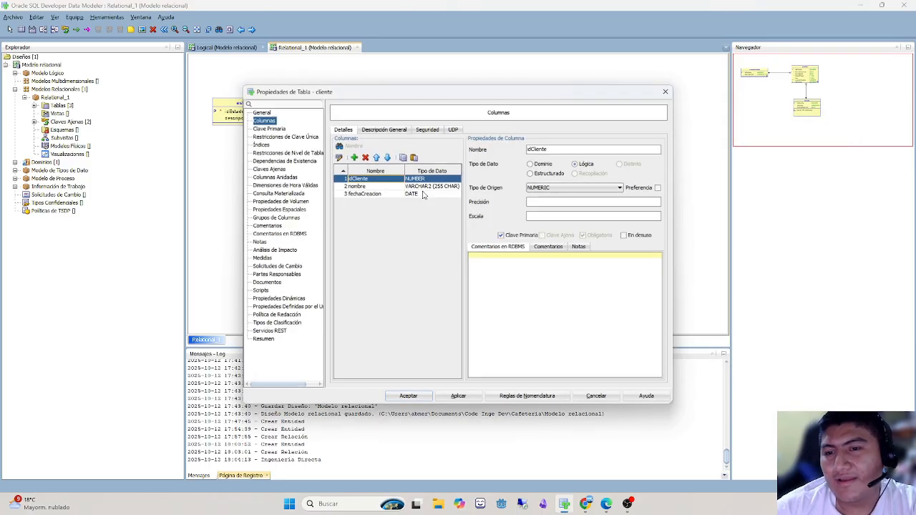
double_click(366, 178)
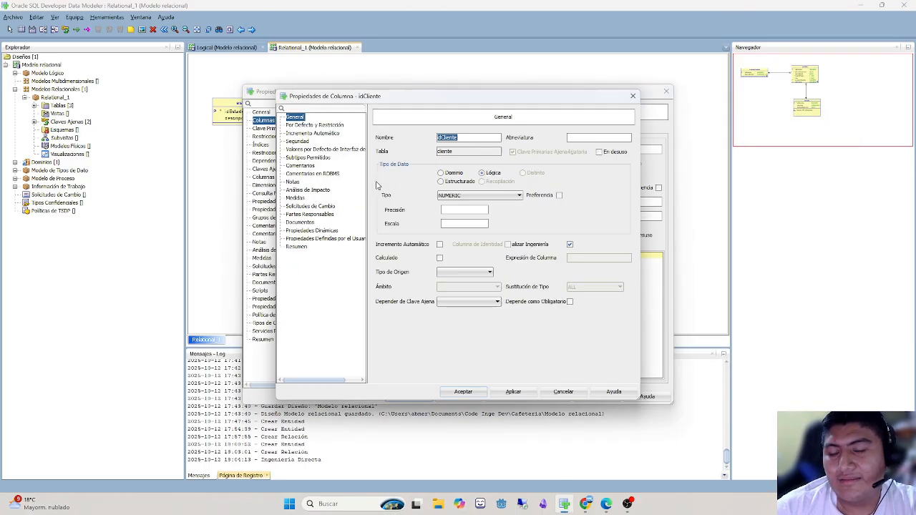
click(439, 244)
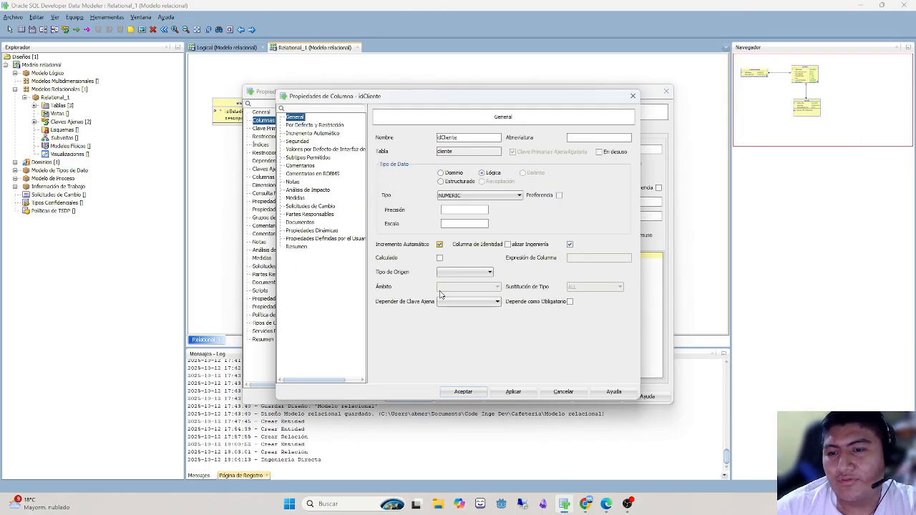
click(507, 244)
click(459, 390)
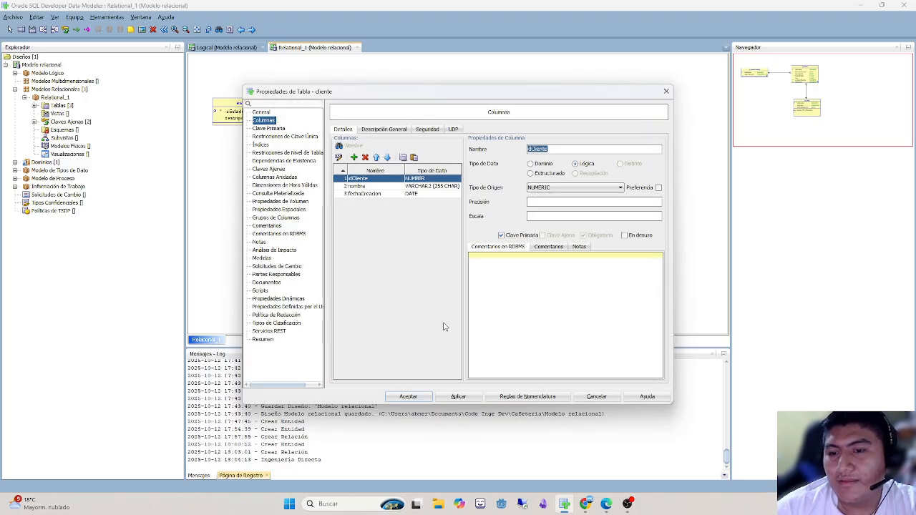
click(408, 396)
- Enable Columna de Identidad for the idPedido column of the pedido table
double_click(408, 114)
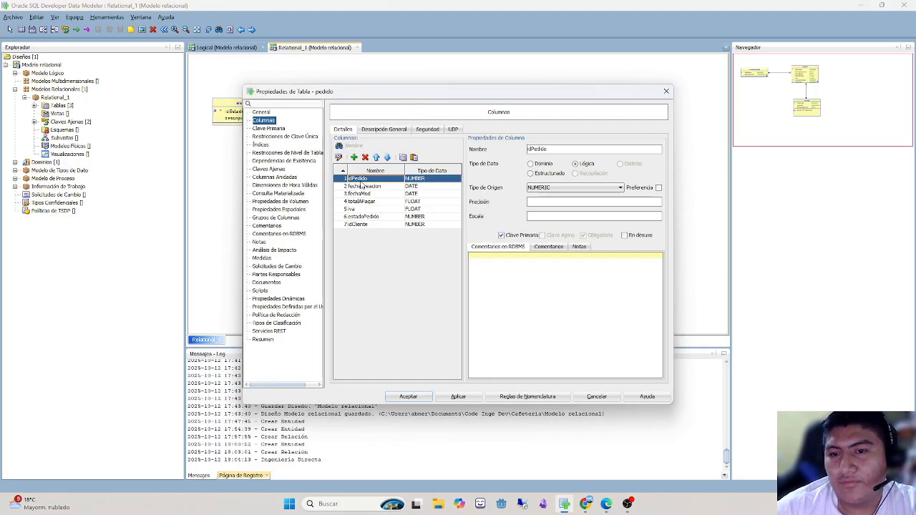
double_click(361, 178)
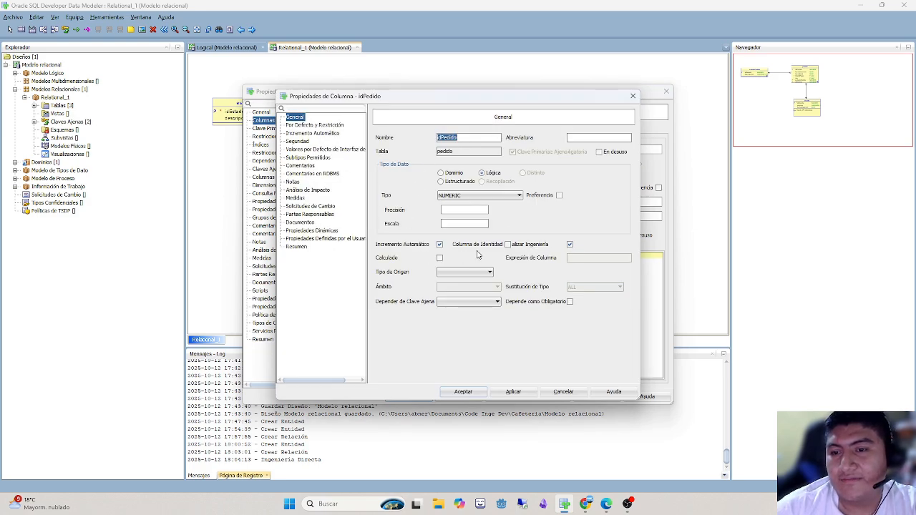
click(506, 244)
click(469, 391)
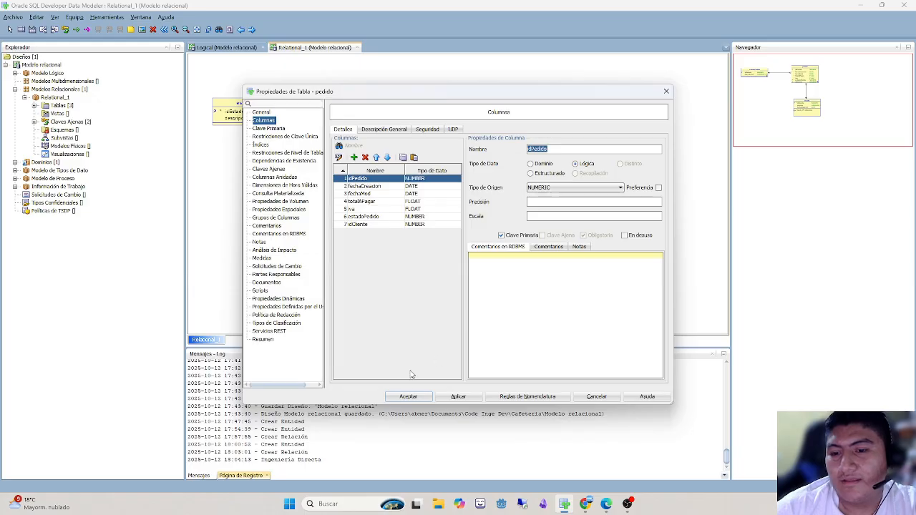
click(395, 396)
- Enable Incremento Automático and Columna de Identidad for the idEstado column of the estadoPedido table
double_click(251, 103)
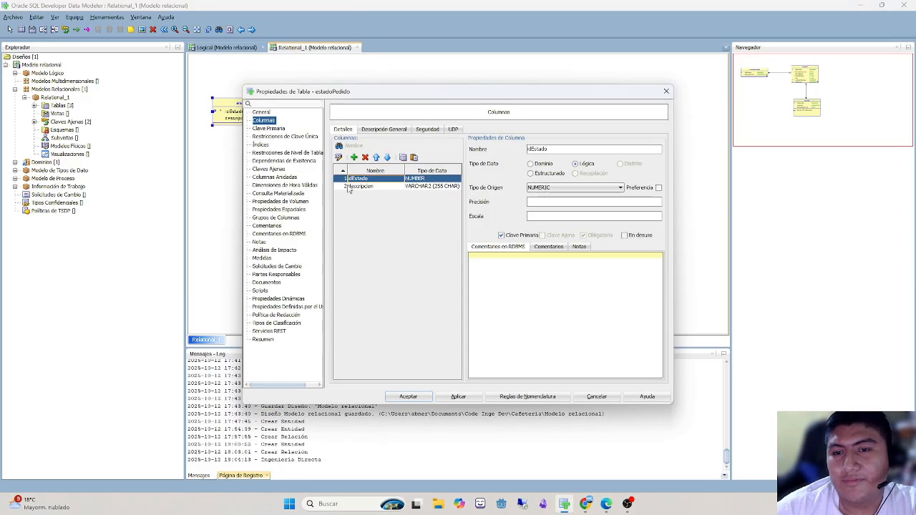
double_click(360, 179)
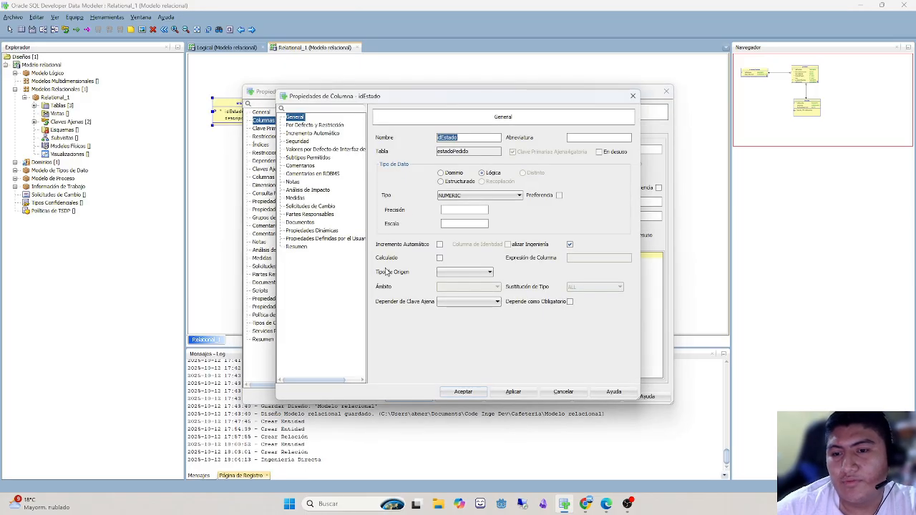
click(440, 244)
click(510, 246)
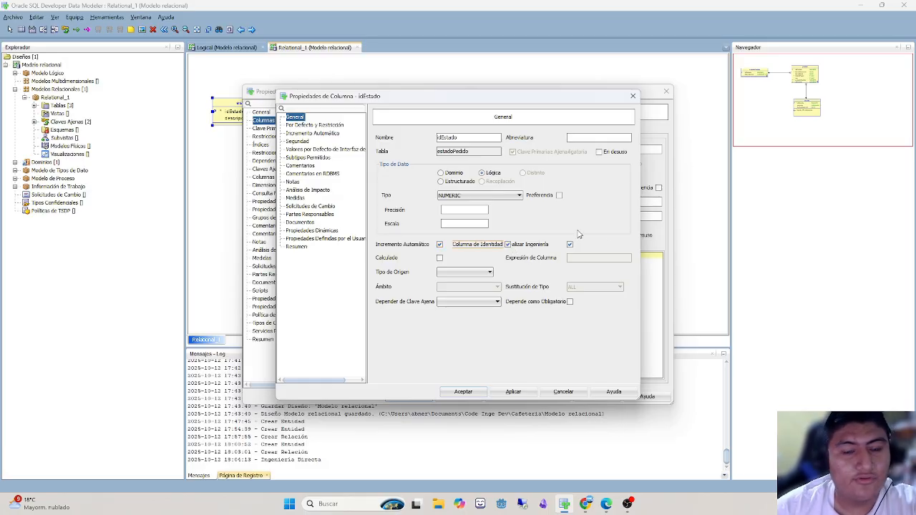
click(473, 390)
click(408, 397)
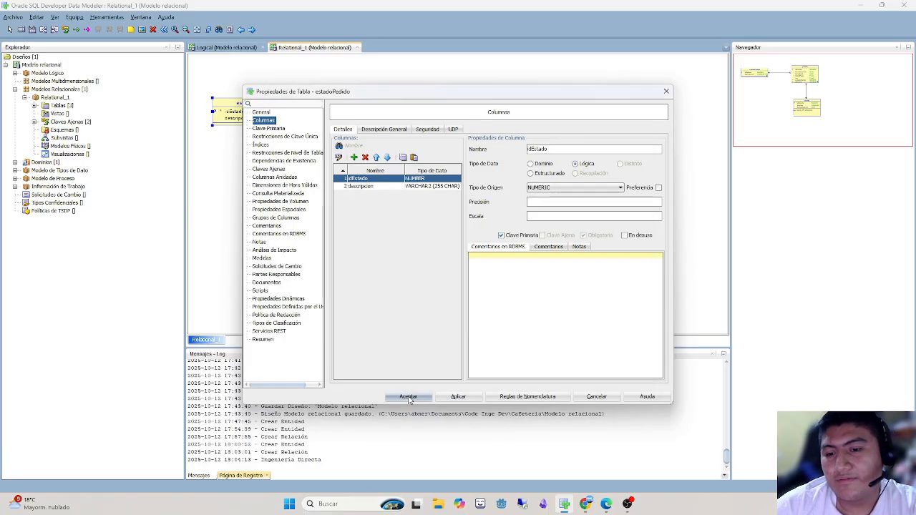
- Generate the DDL script for Relational_1 again with Oracle Database 11g as the target and the default generation options
click(229, 32)
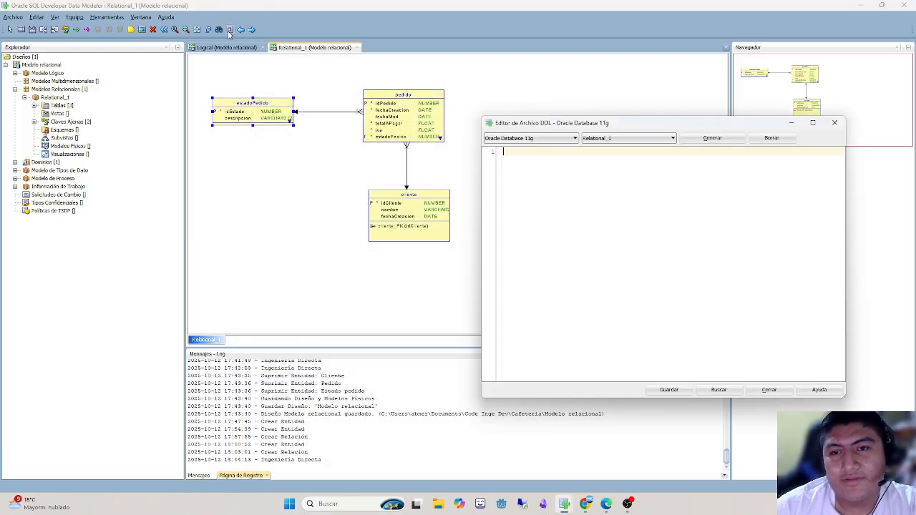
click(693, 143)
click(560, 377)
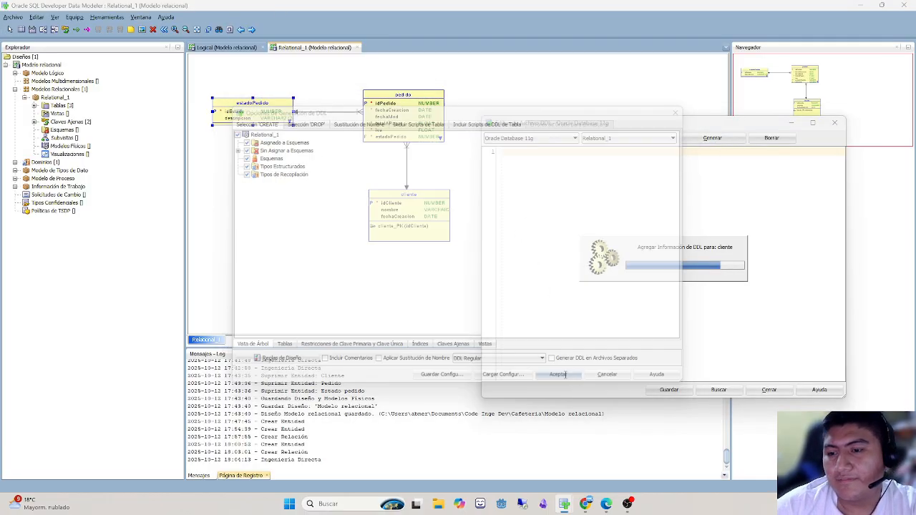
- Find the sequence section of the regenerated script and examine cliente_idCliente_SEQ and the cliente_idCliente_TRG trigger
scroll(836, 234, down, 15)
drag(842, 236, 843, 272)
double_click(598, 242)
double_click(598, 234)
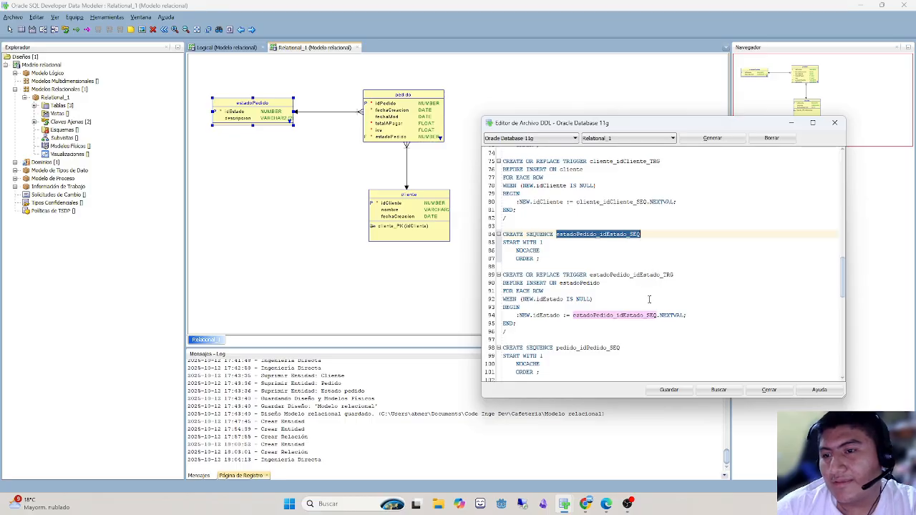
scroll(649, 299, up, 2)
double_click(623, 210)
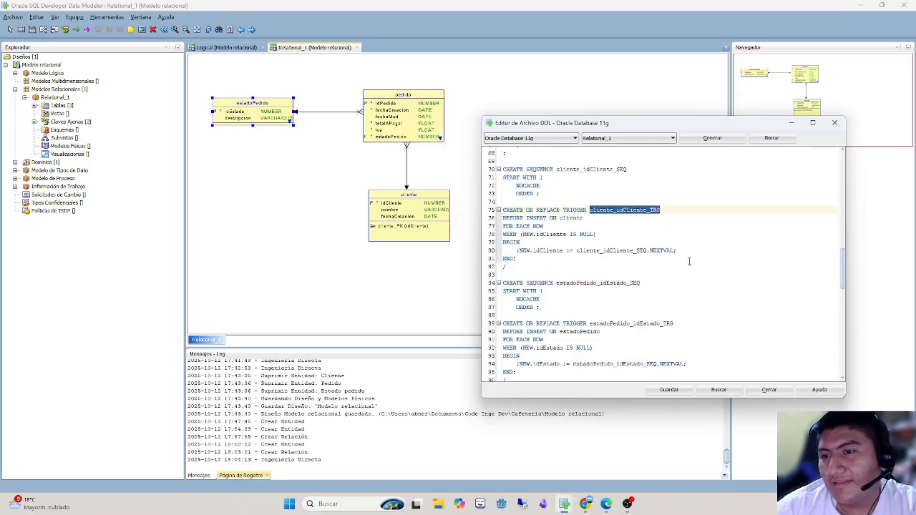
scroll(688, 261, up, 3)
double_click(606, 242)
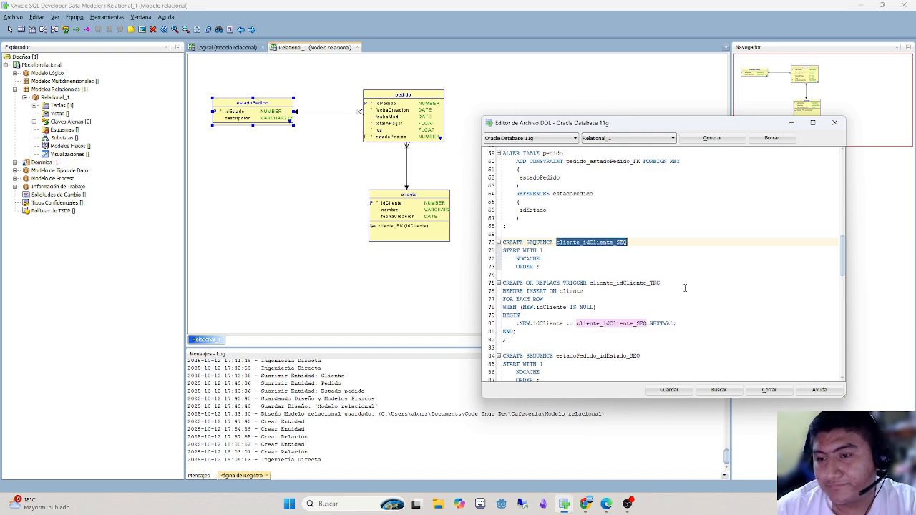
scroll(648, 273, down, 2)
double_click(624, 234)
- Examine the estadoPedido_idEstado_SEQ sequence and the estadoPedido_idEstado_TRG trigger in the script
scroll(702, 266, down, 1)
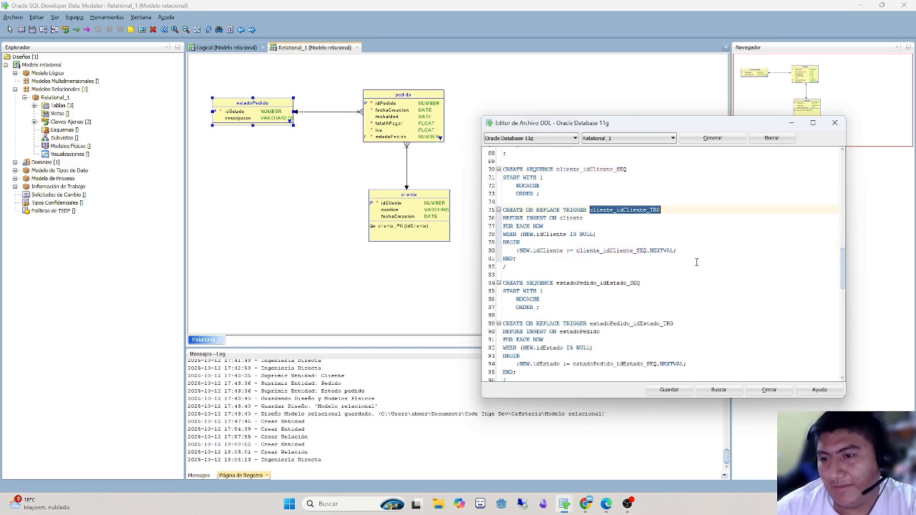
scroll(695, 262, down, 3)
double_click(599, 209)
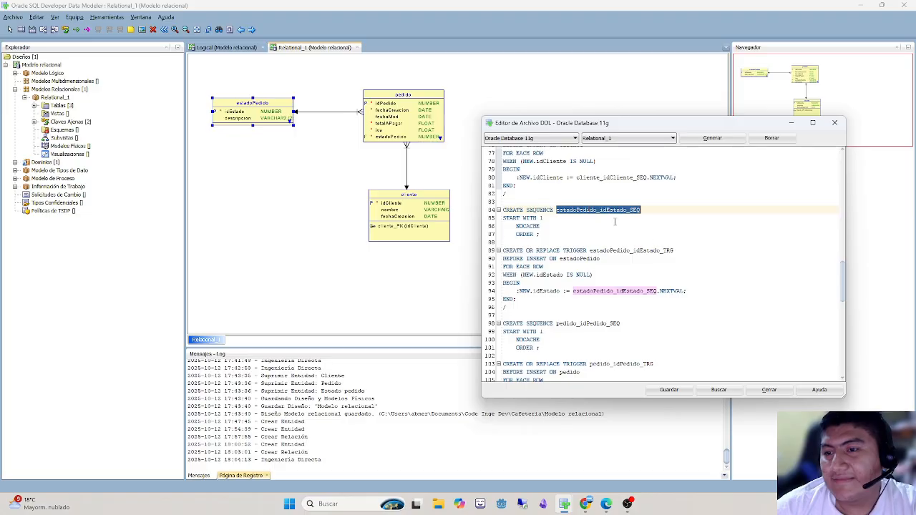
double_click(651, 251)
- Examine the pedido_idPedido_TRG trigger and its use of the pedido_idPedido_SEQ sequence
scroll(650, 254, down, 7)
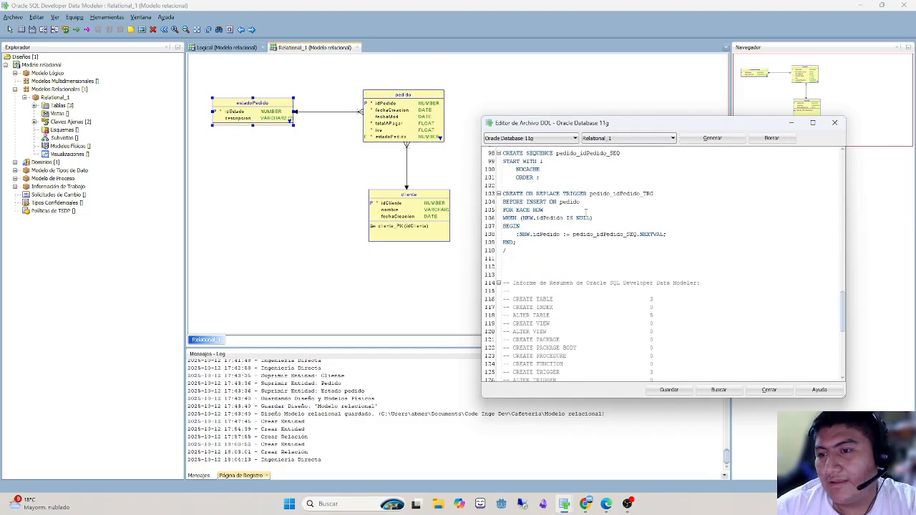
double_click(609, 194)
double_click(612, 234)
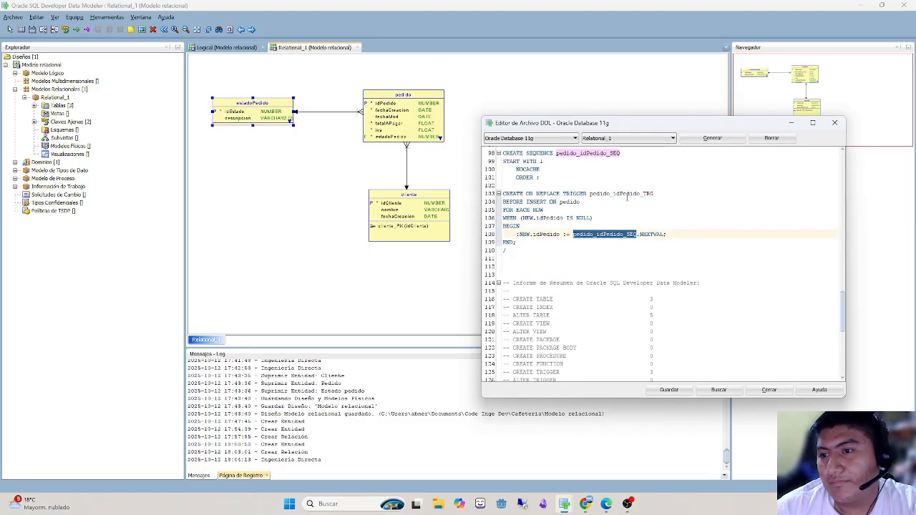
click(625, 178)
double_click(621, 193)
- Review the sequences, triggers and CREATE TABLE statements once more from the end upward, and return to the relational diagram
scroll(624, 215, up, 2)
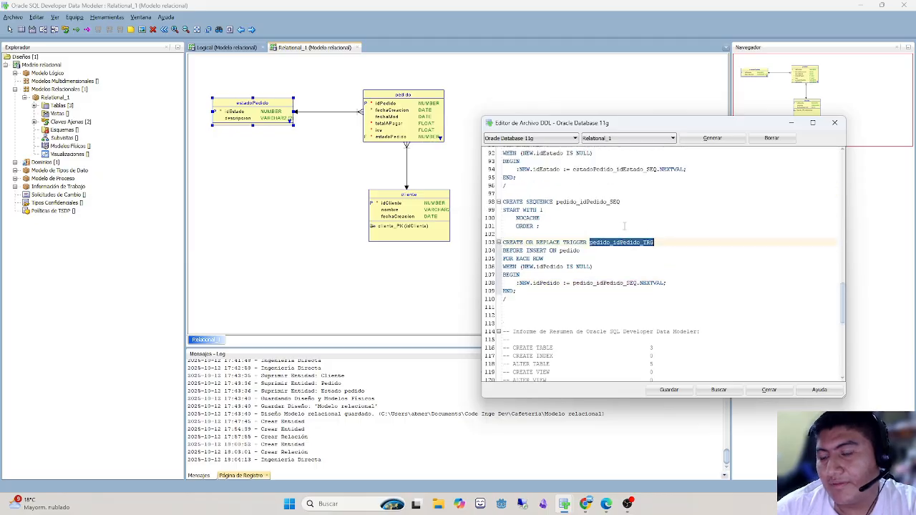
scroll(624, 226, up, 1)
double_click(608, 223)
scroll(644, 244, up, 2)
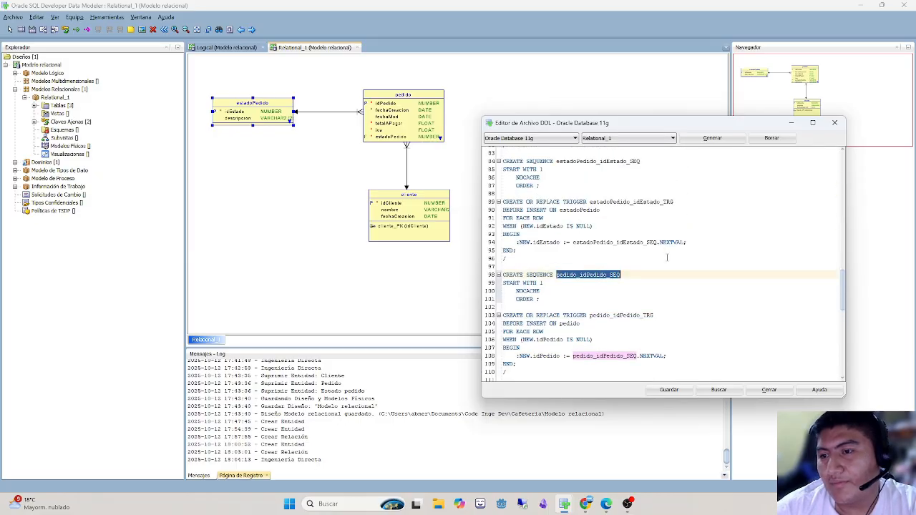
double_click(611, 201)
scroll(662, 236, up, 8)
scroll(662, 235, up, 15)
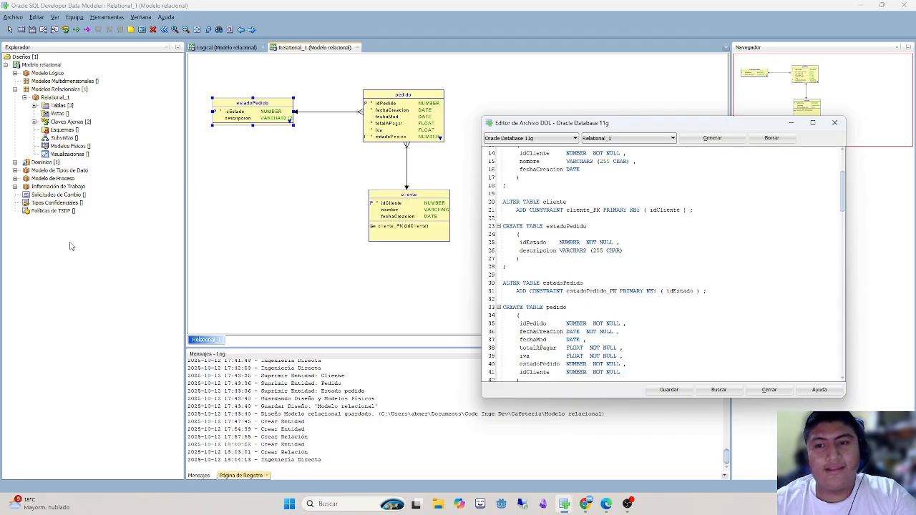
click(321, 304)
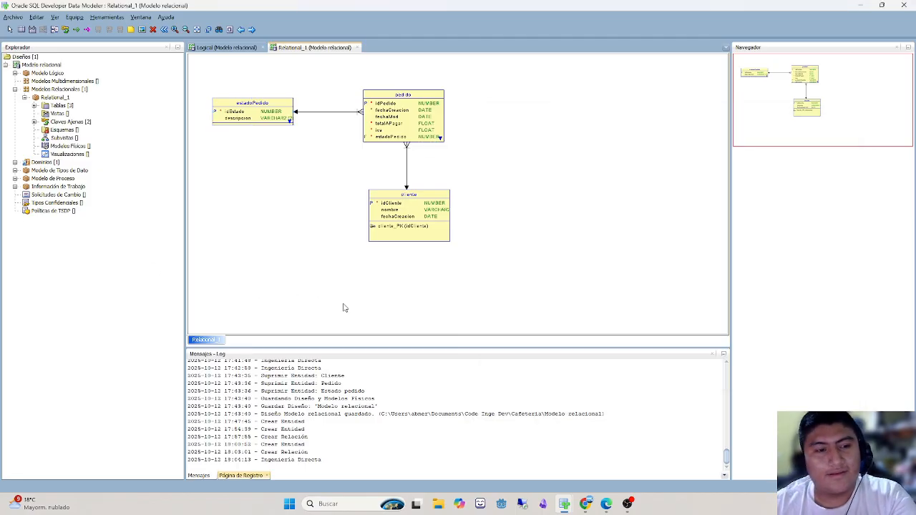